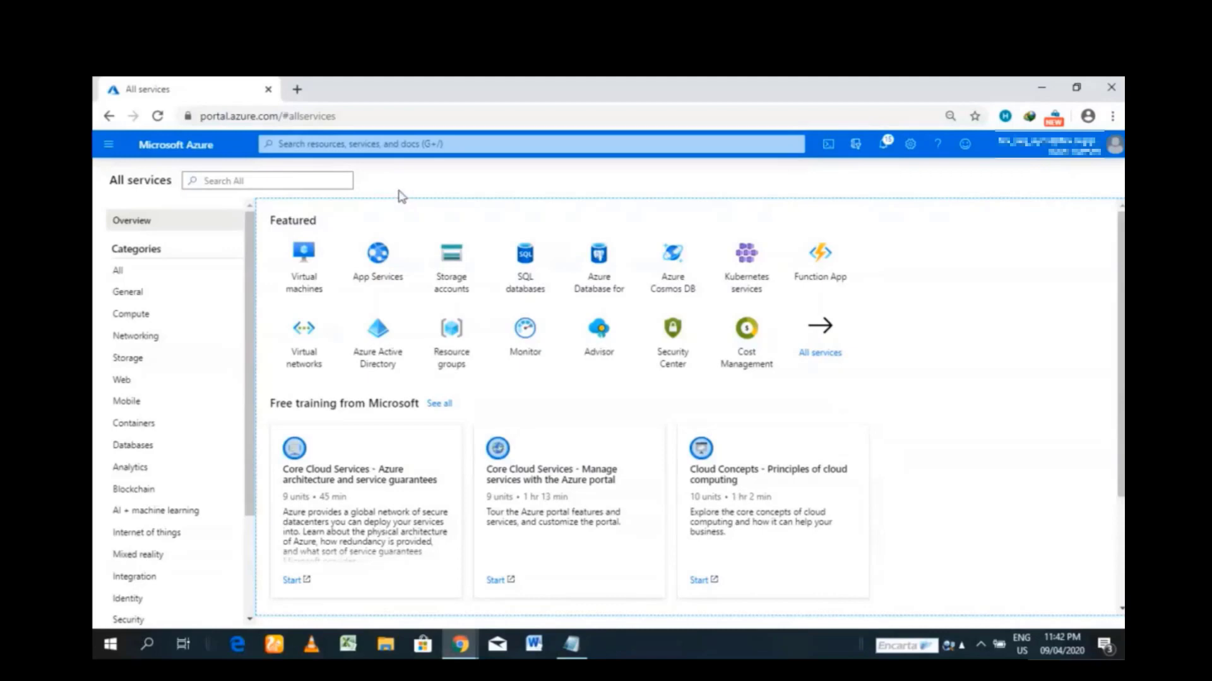
- Search 'apim' and start a new API Management service named AADAPIM with a new resource group
{"action": "left_click", "coordinate": [374, 139]}
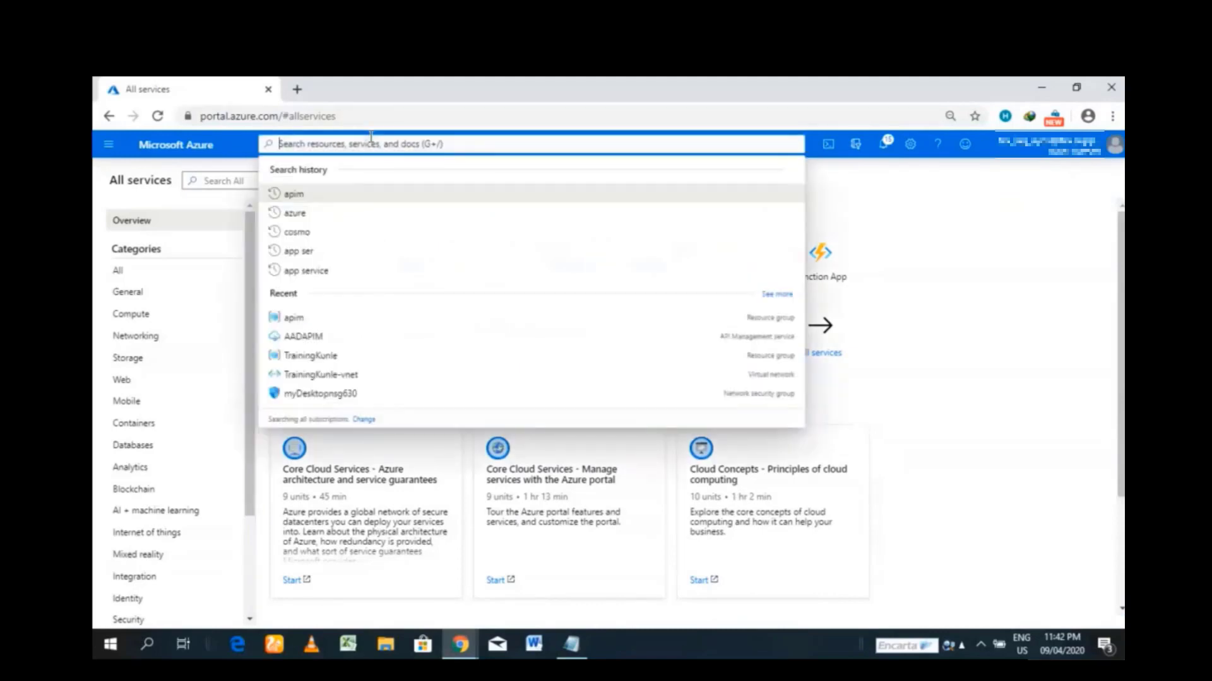
{"action": "type", "text": "apim"}
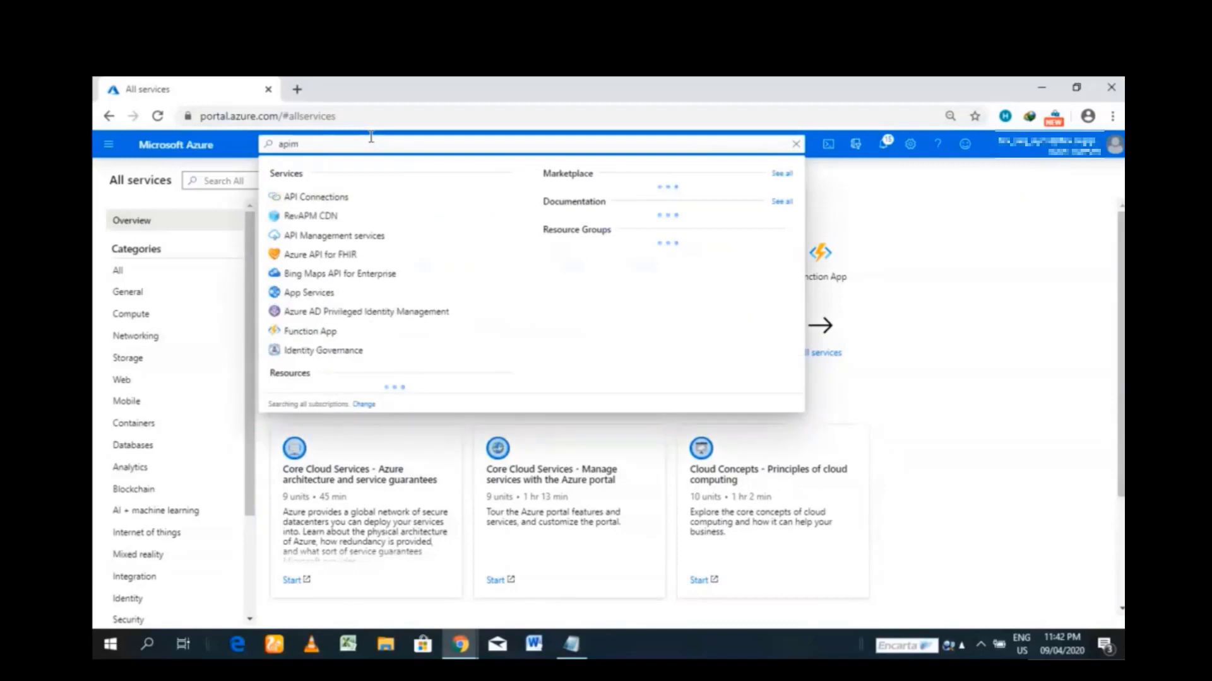
{"action": "left_click", "coordinate": [329, 237]}
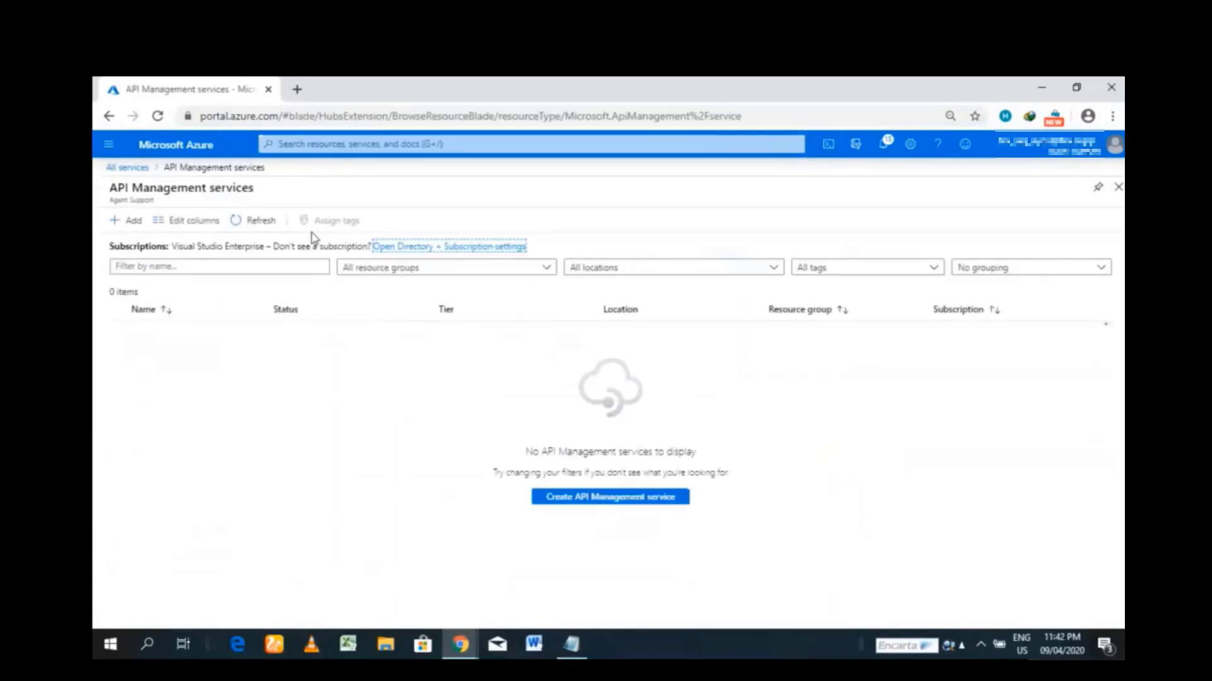
{"action": "left_click", "coordinate": [132, 223]}
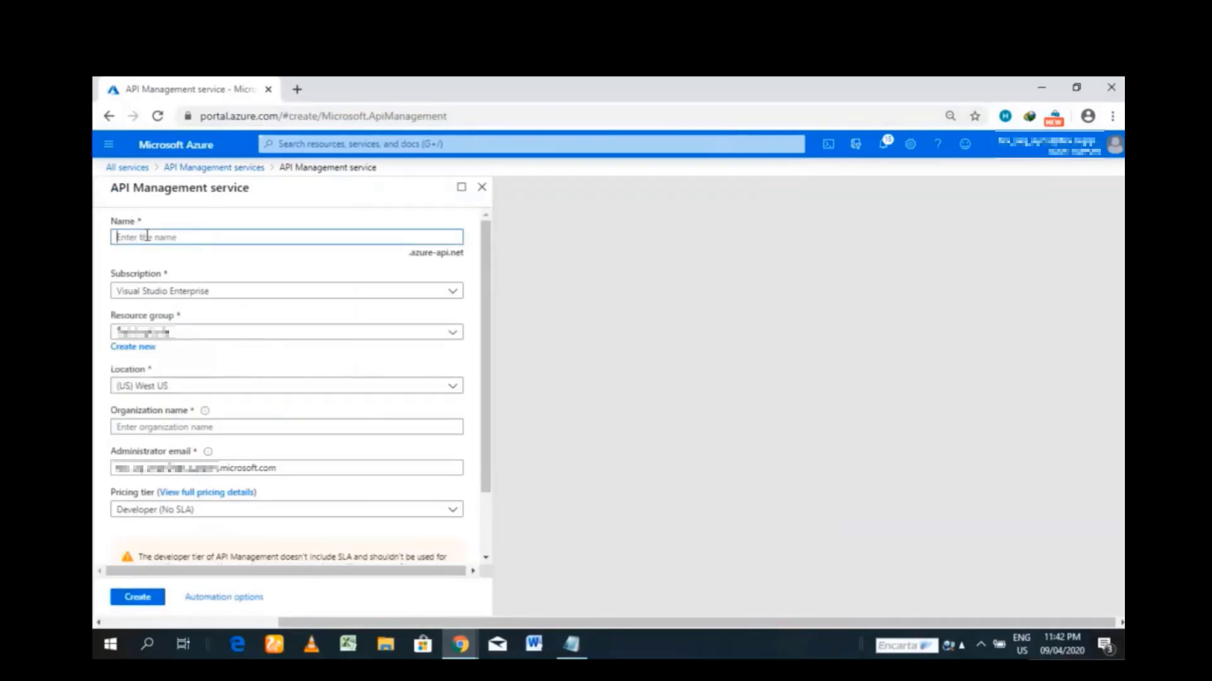
{"action": "type", "text": "AADAPIM"}
{"action": "left_click", "coordinate": [144, 351]}
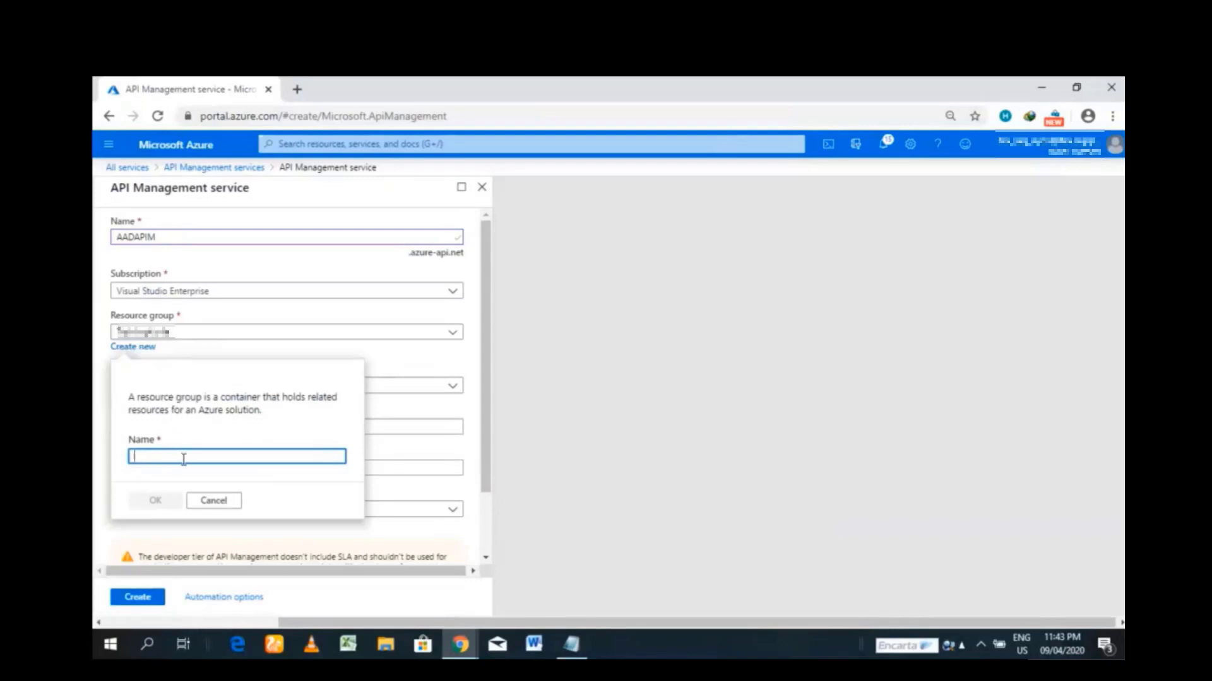
- Use resource group APIM, location West Europe and organization name asdf, then create the service
{"action": "type", "text": "APIM"}
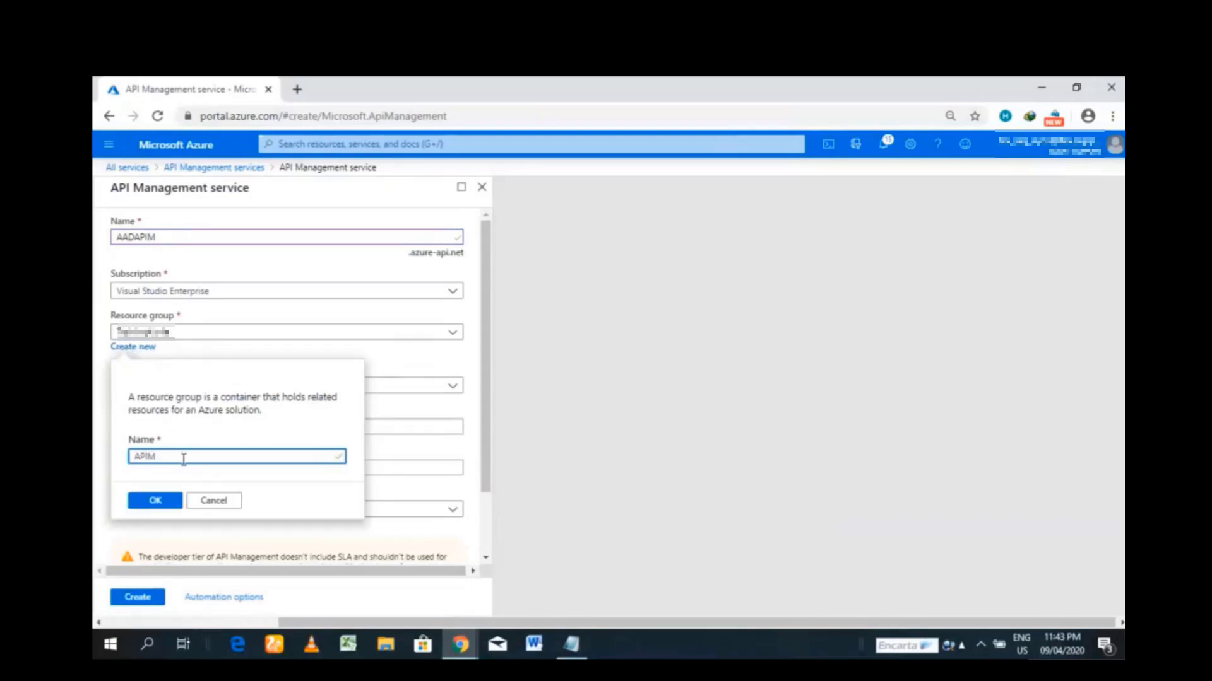
{"action": "left_click", "coordinate": [166, 500]}
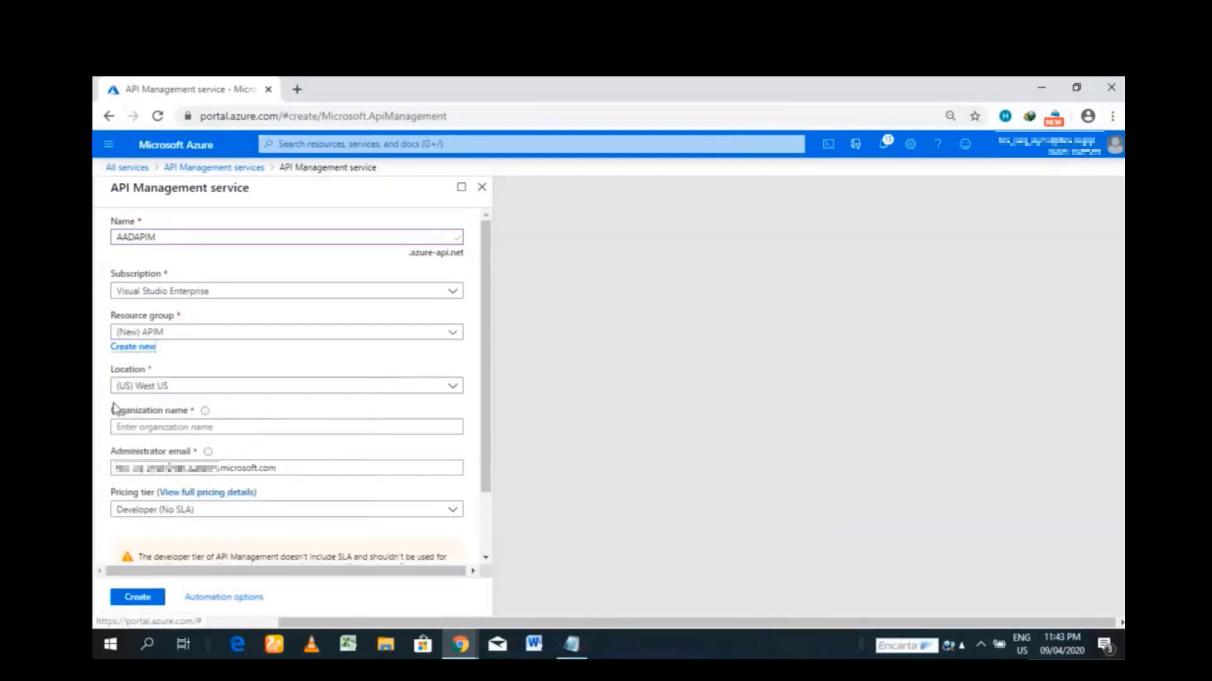
{"action": "left_click", "coordinate": [454, 386]}
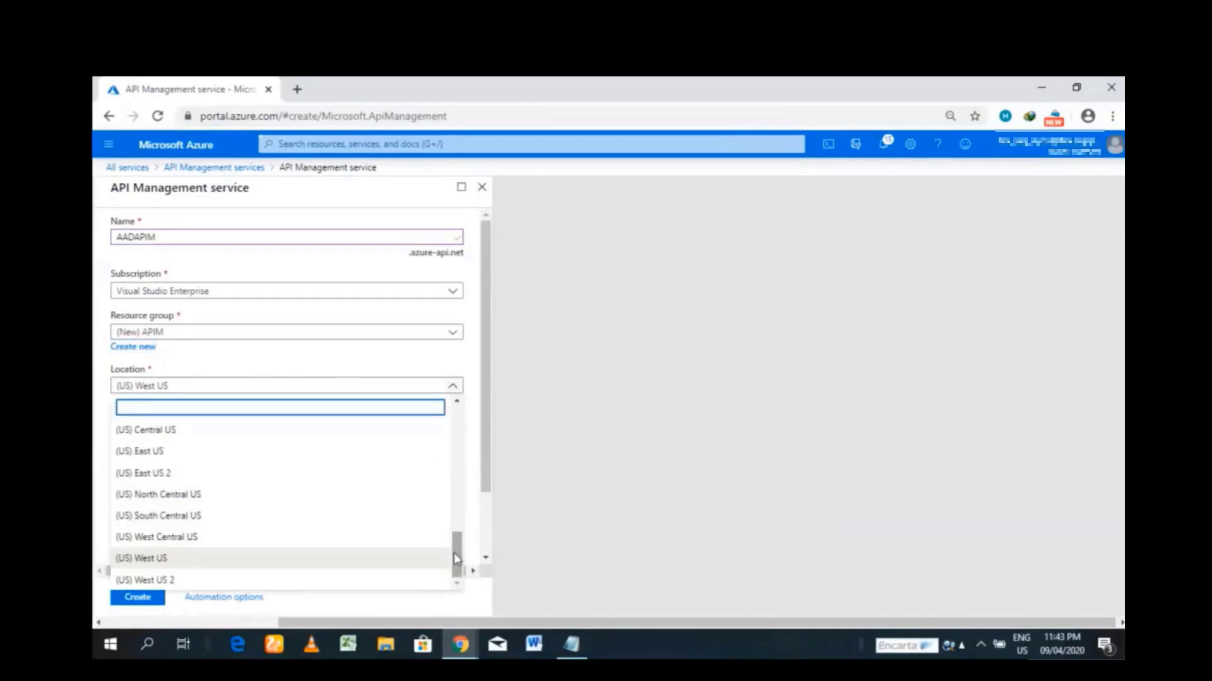
{"action": "left_click_drag", "start_coordinate": [458, 563], "coordinate": [451, 533]}
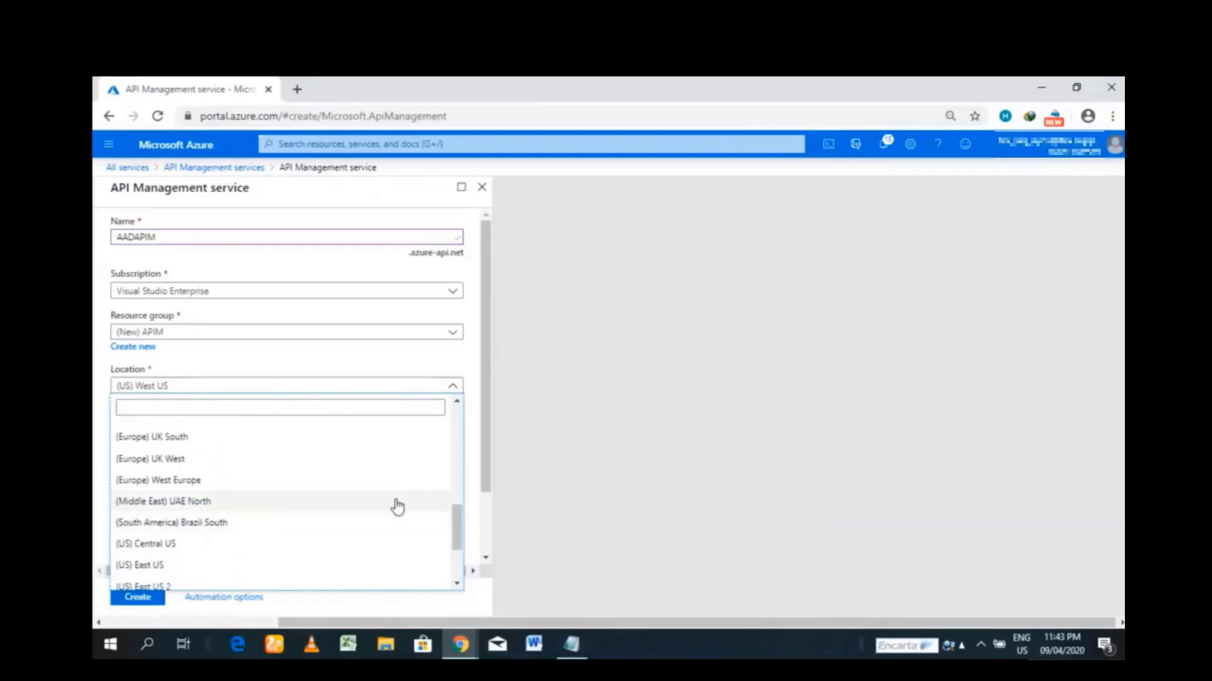
{"action": "left_click", "coordinate": [365, 482]}
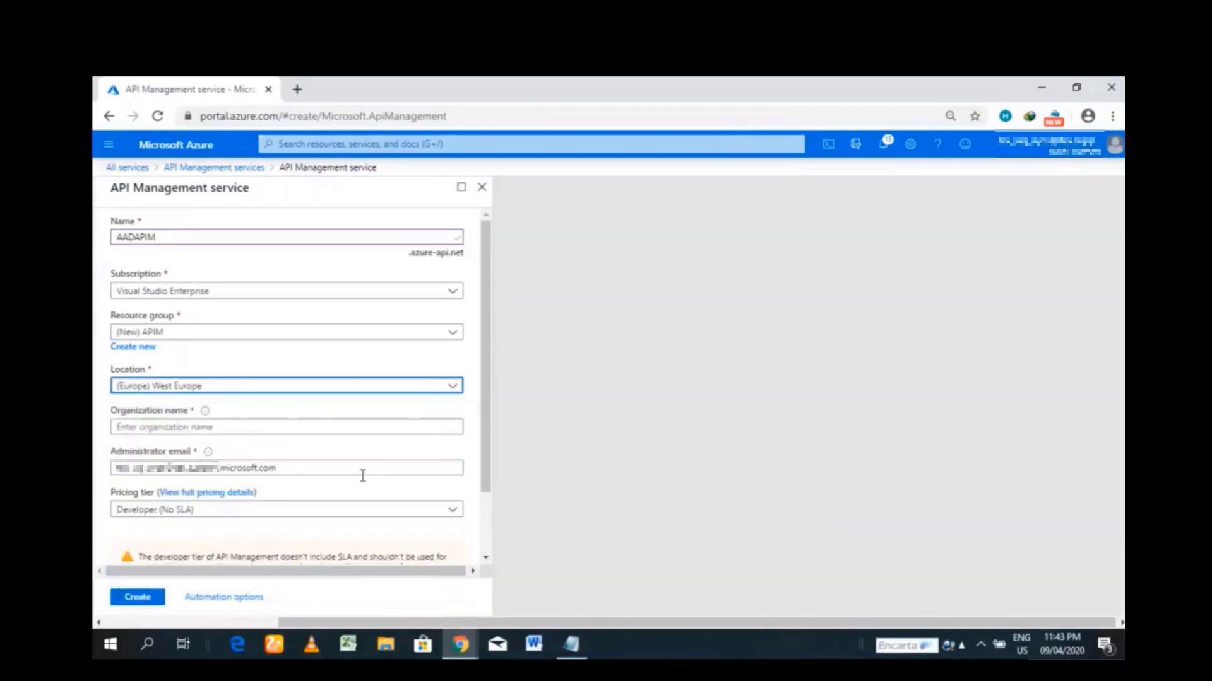
{"action": "left_click", "coordinate": [304, 428]}
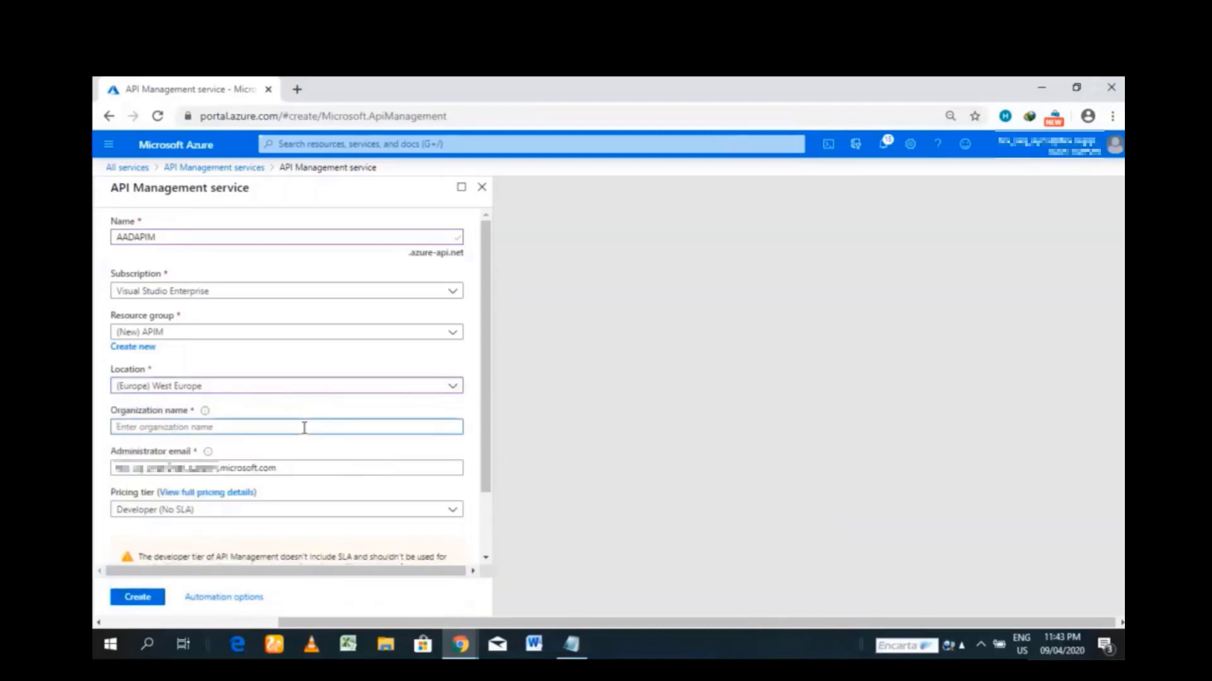
{"action": "type", "text": "asdf"}
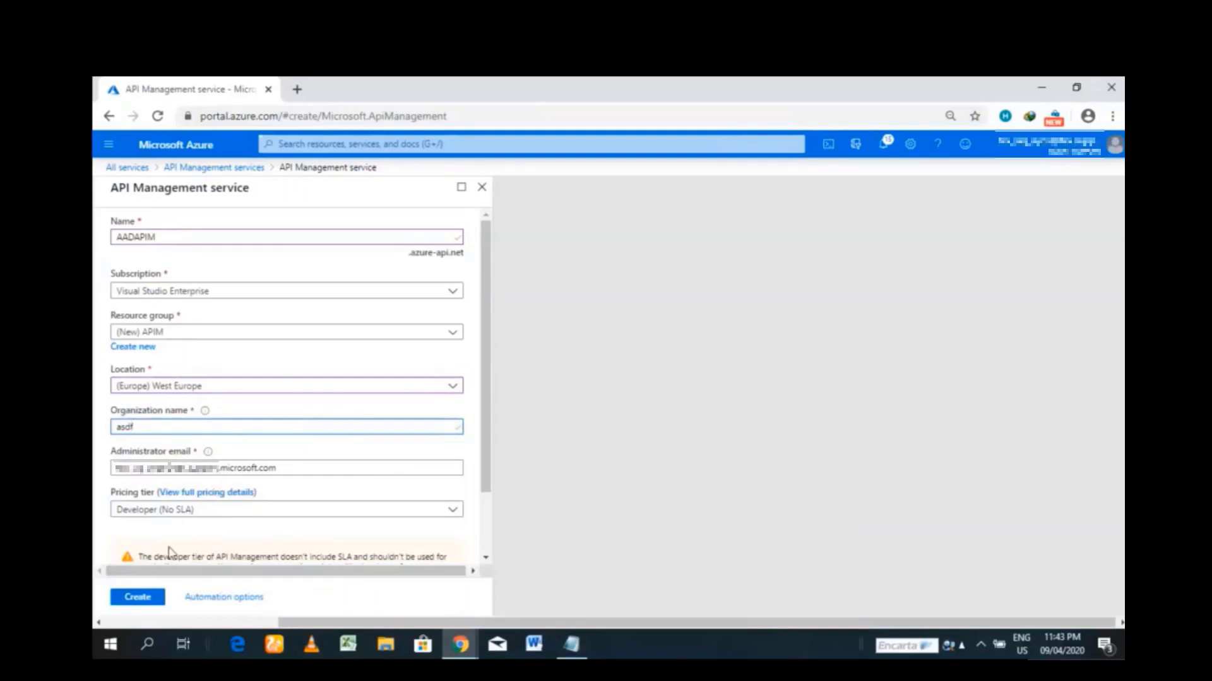
{"action": "left_click", "coordinate": [151, 602]}
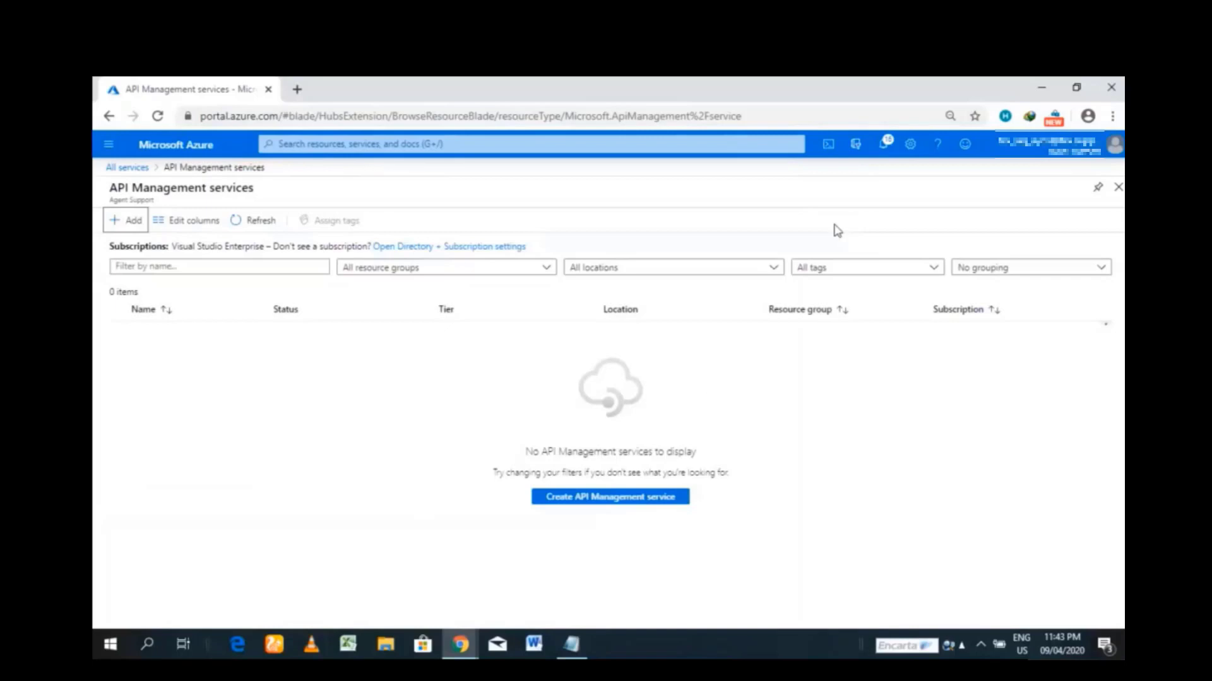
- Minimize the current browser window to reveal the incognito Azure home page
{"action": "left_click", "coordinate": [1042, 92]}
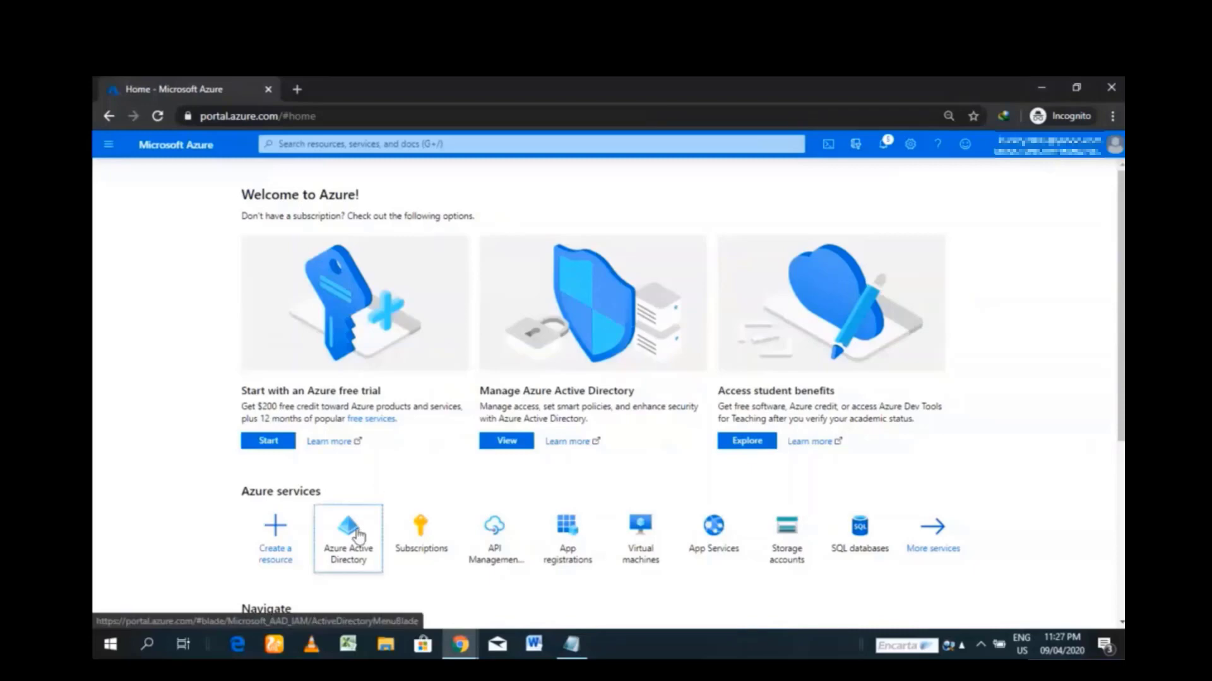
- Start a new Azure AD user with user name test
{"action": "left_click", "coordinate": [351, 534]}
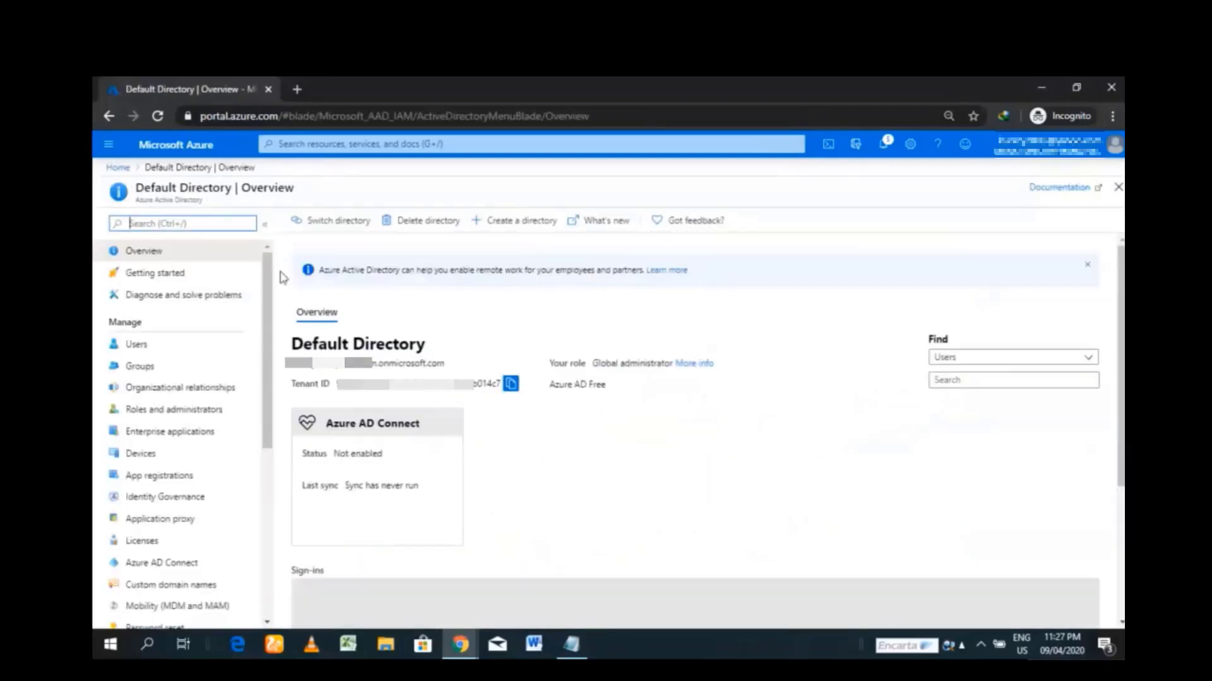
{"action": "left_click", "coordinate": [165, 349]}
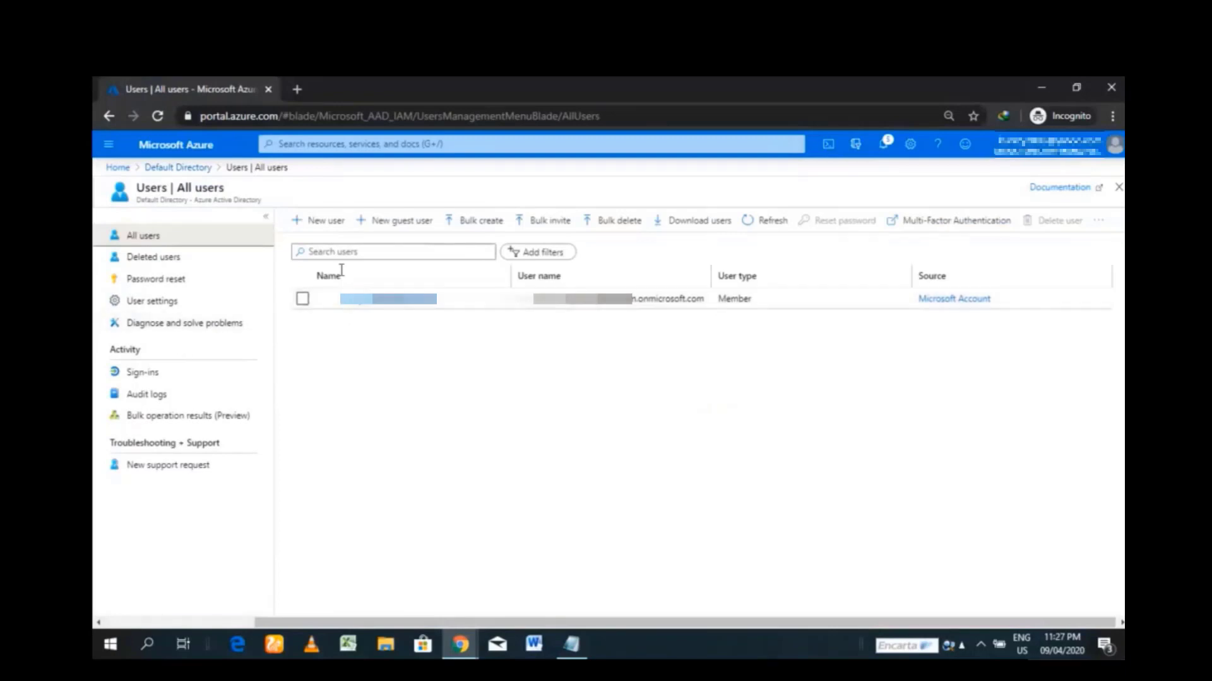
{"action": "left_click", "coordinate": [325, 222]}
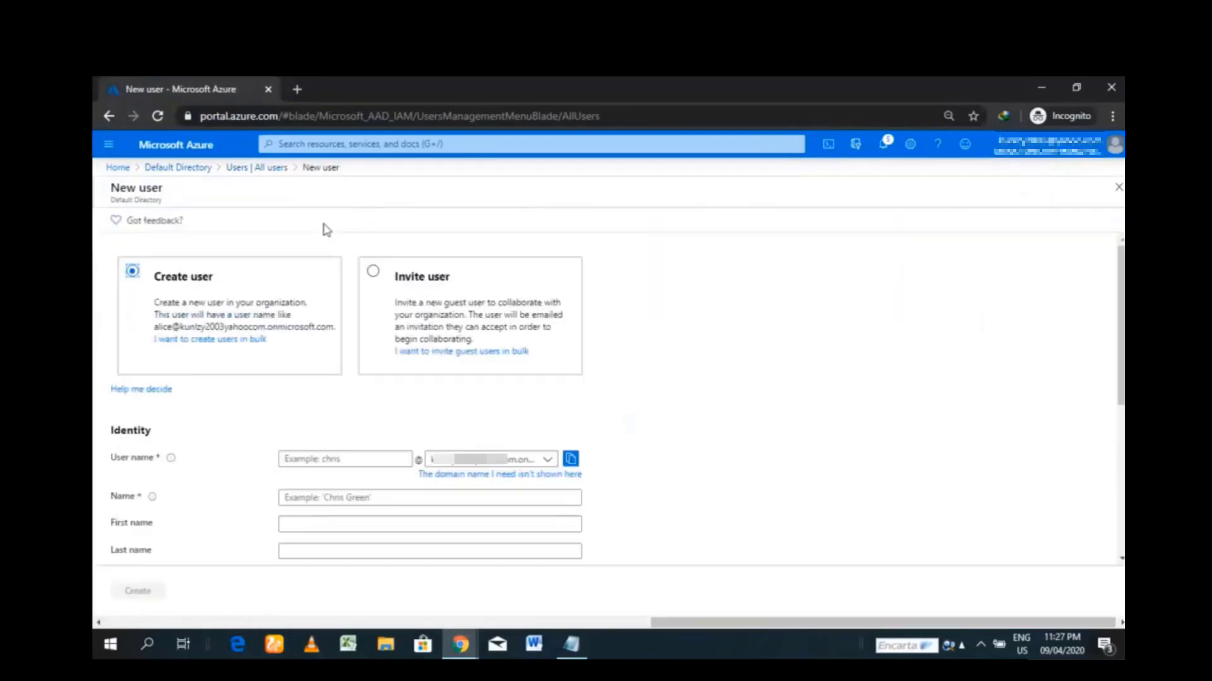
{"action": "left_click", "coordinate": [344, 459]}
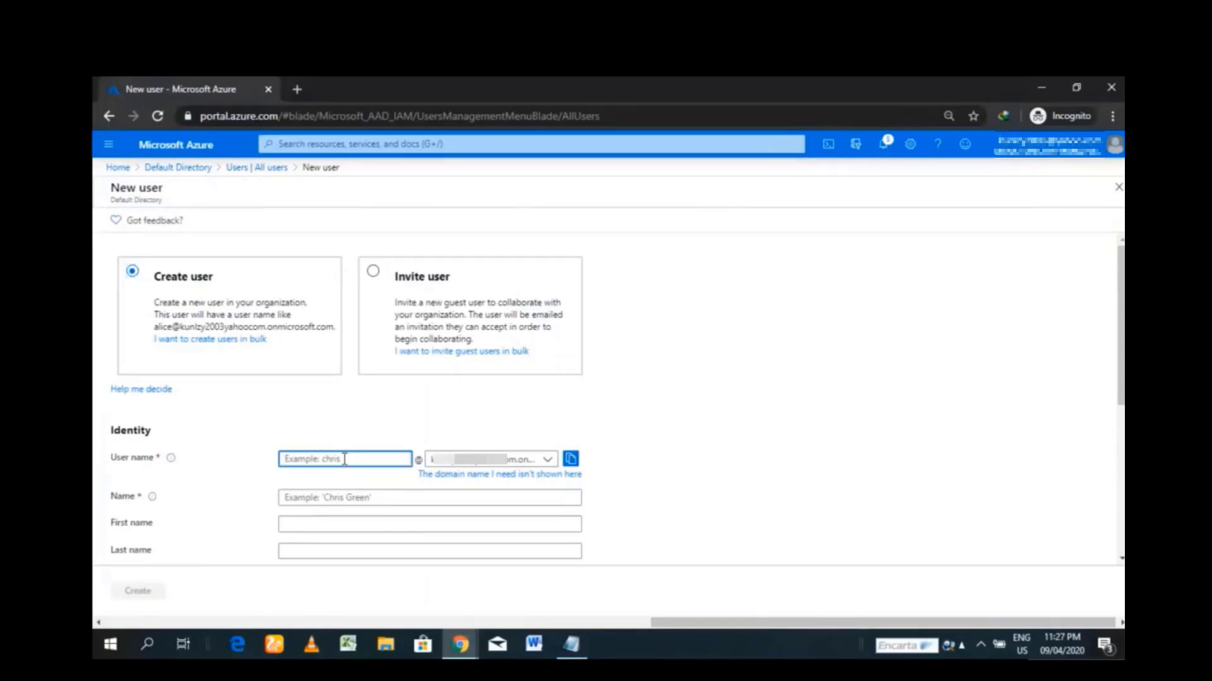
{"action": "type", "text": "test"}
- Fill in the user's display name, first name and last name
{"action": "left_click", "coordinate": [311, 498]}
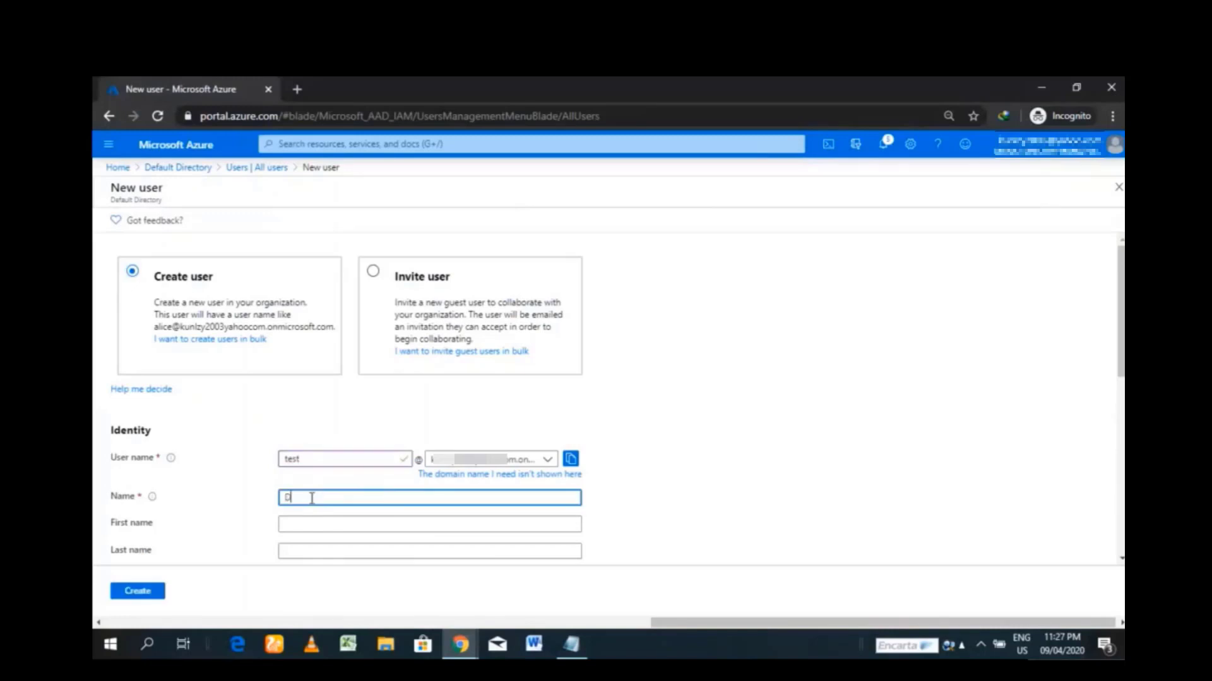
{"action": "left_click", "coordinate": [307, 527]}
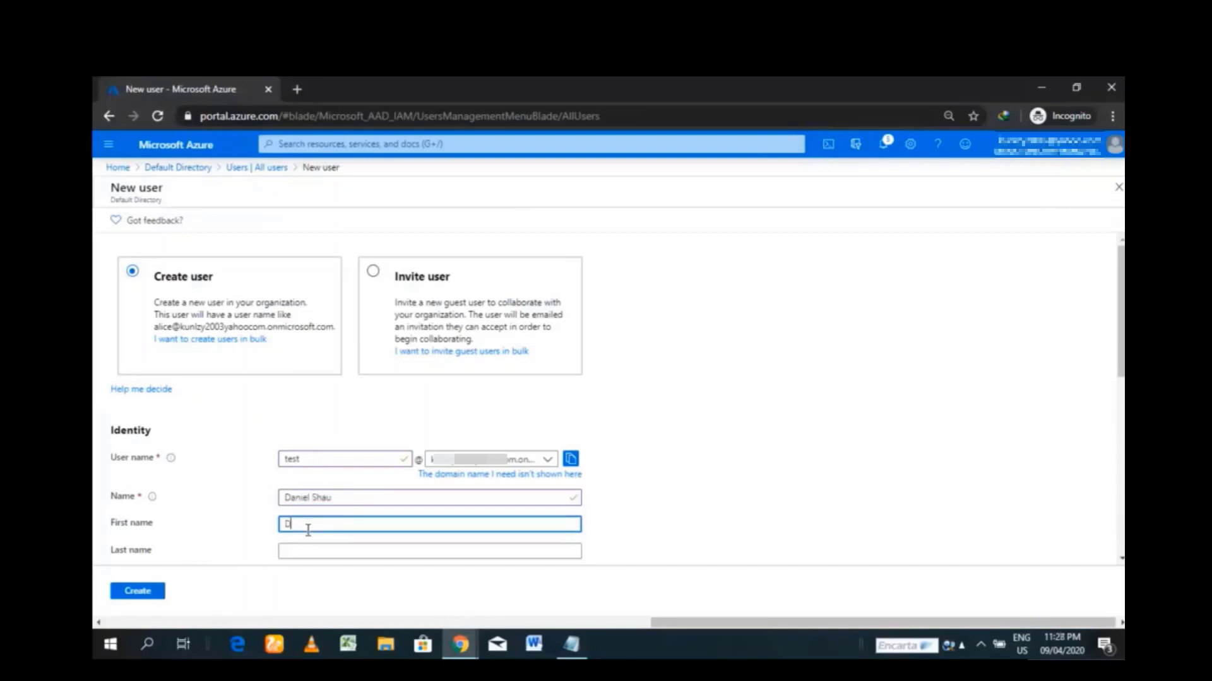
{"action": "left_click", "coordinate": [297, 551]}
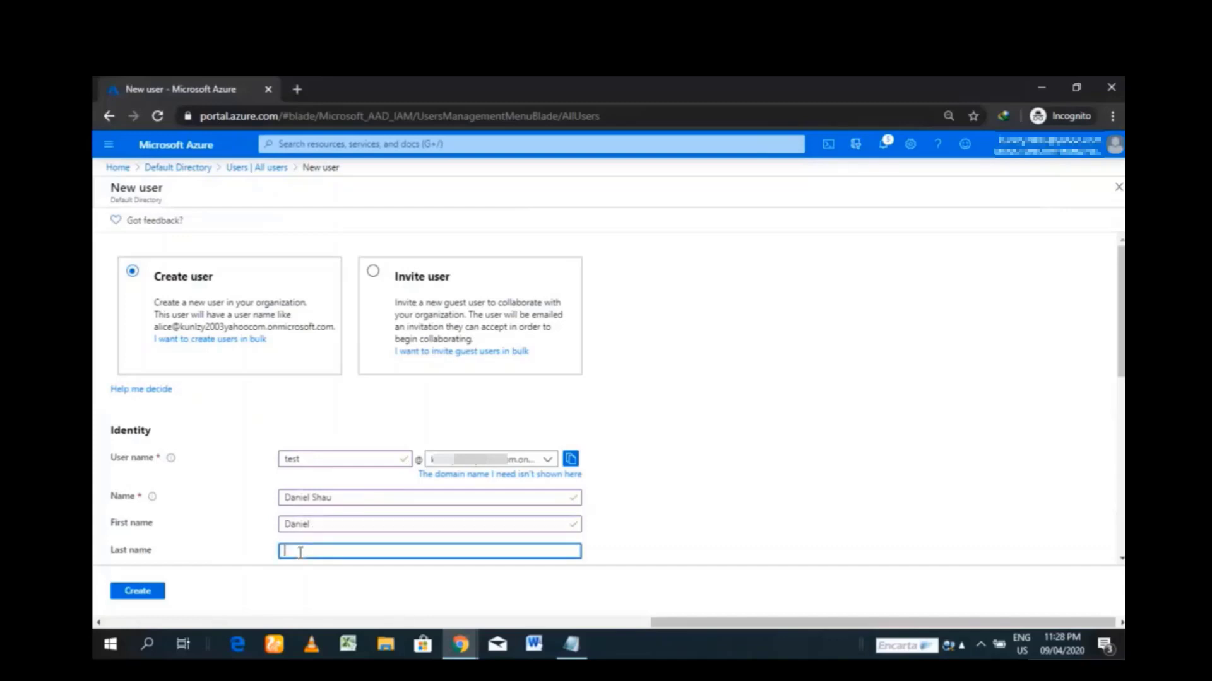
- Reveal and copy the auto-generated initial password, then create the user
{"action": "left_click_drag", "start_coordinate": [1121, 313], "coordinate": [1122, 418]}
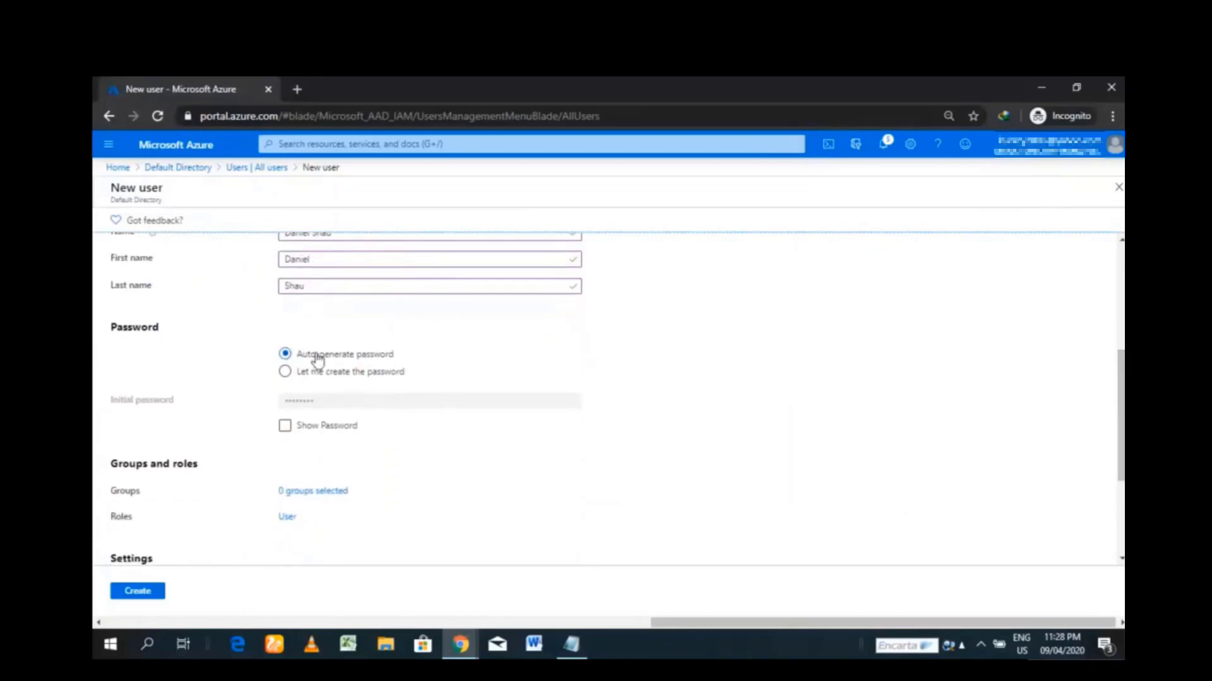
{"action": "left_click", "coordinate": [286, 427]}
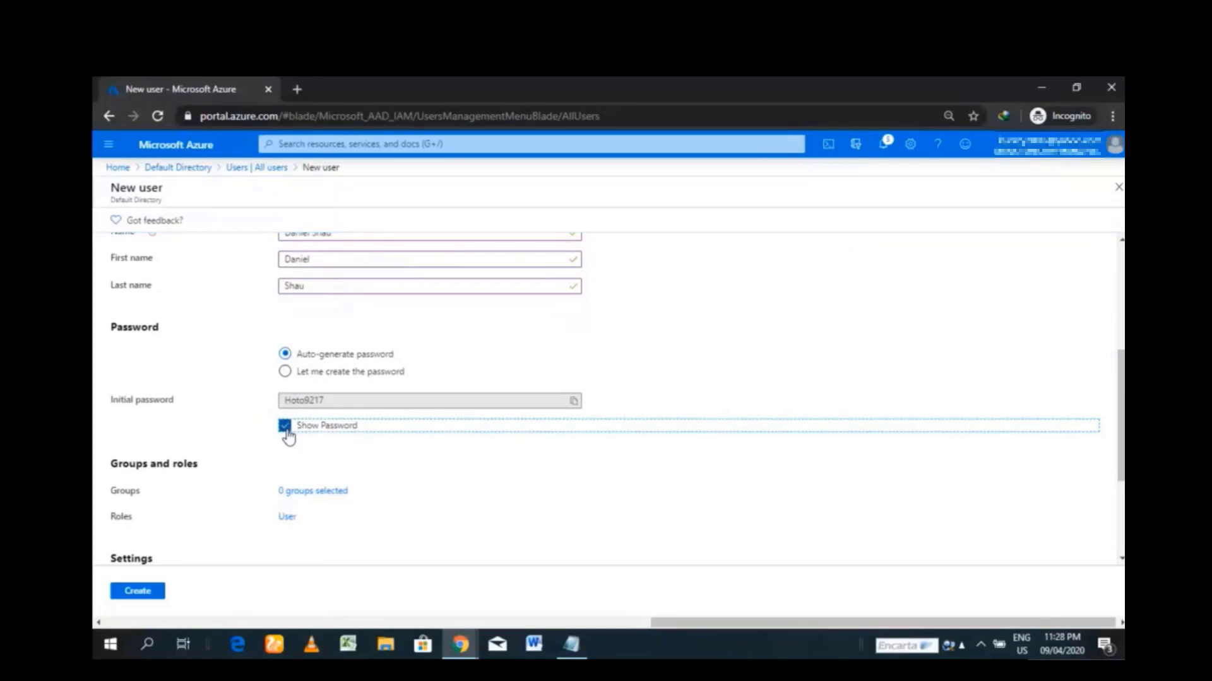
{"action": "left_click", "coordinate": [574, 400]}
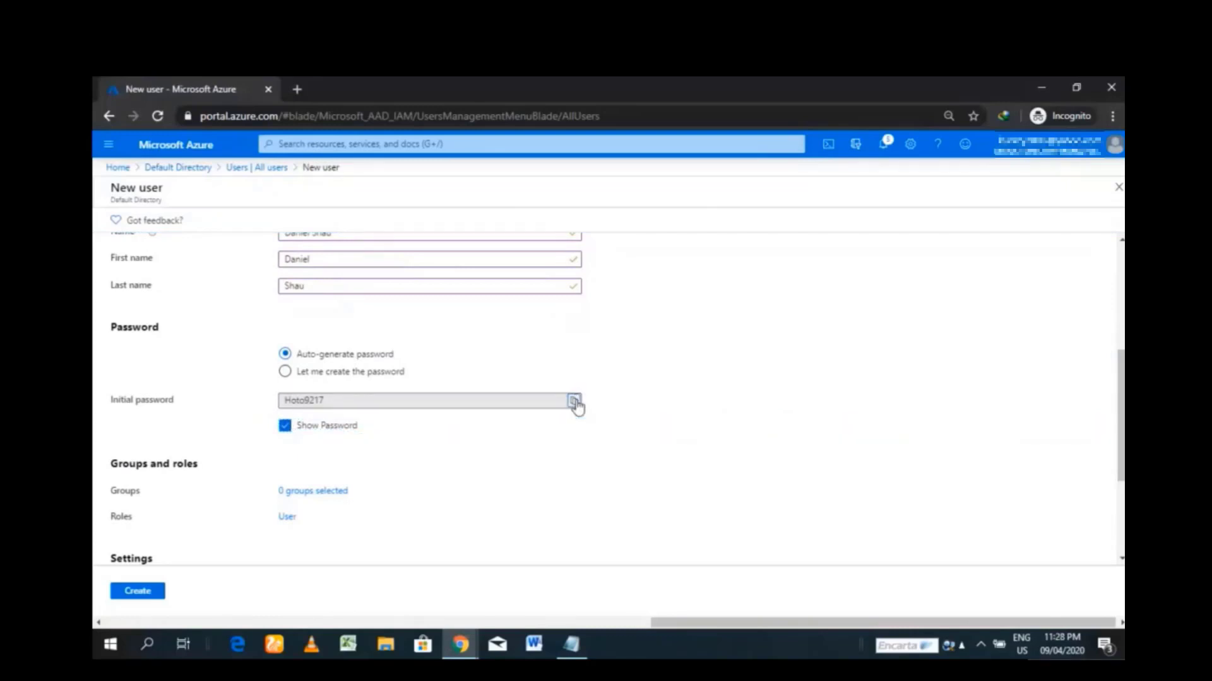
{"action": "left_click", "coordinate": [138, 591]}
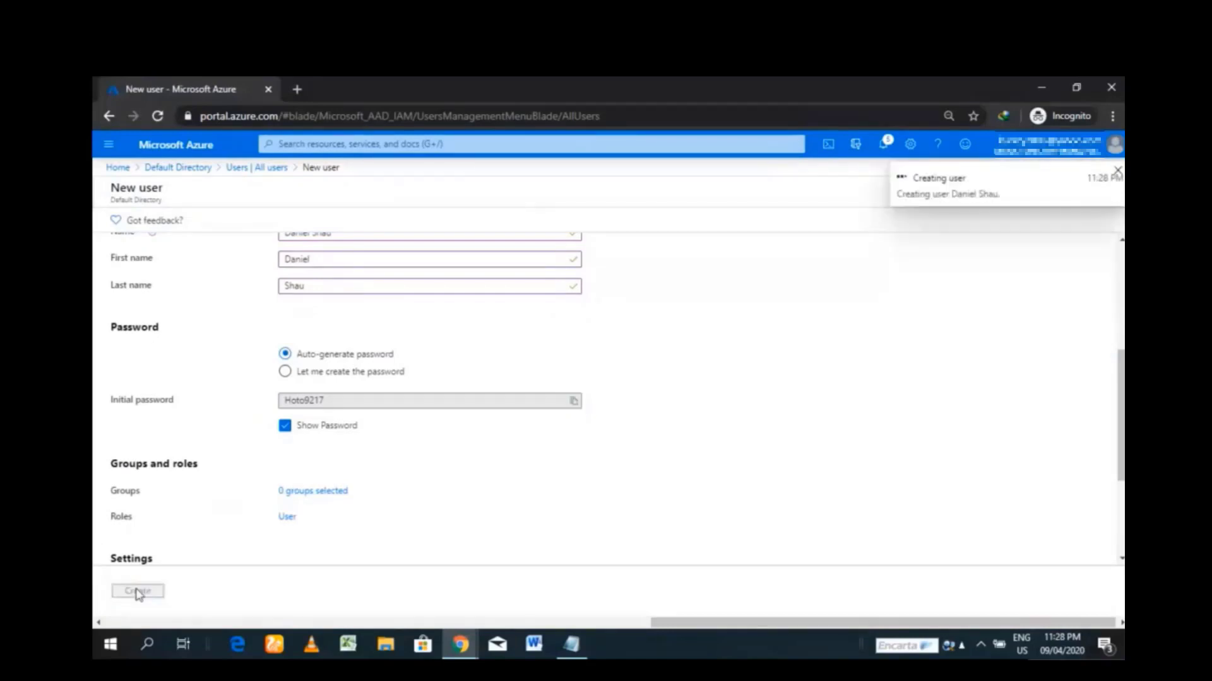
- Create a security group named testGroup from the Default Directory's Groups list
{"action": "left_click", "coordinate": [202, 166]}
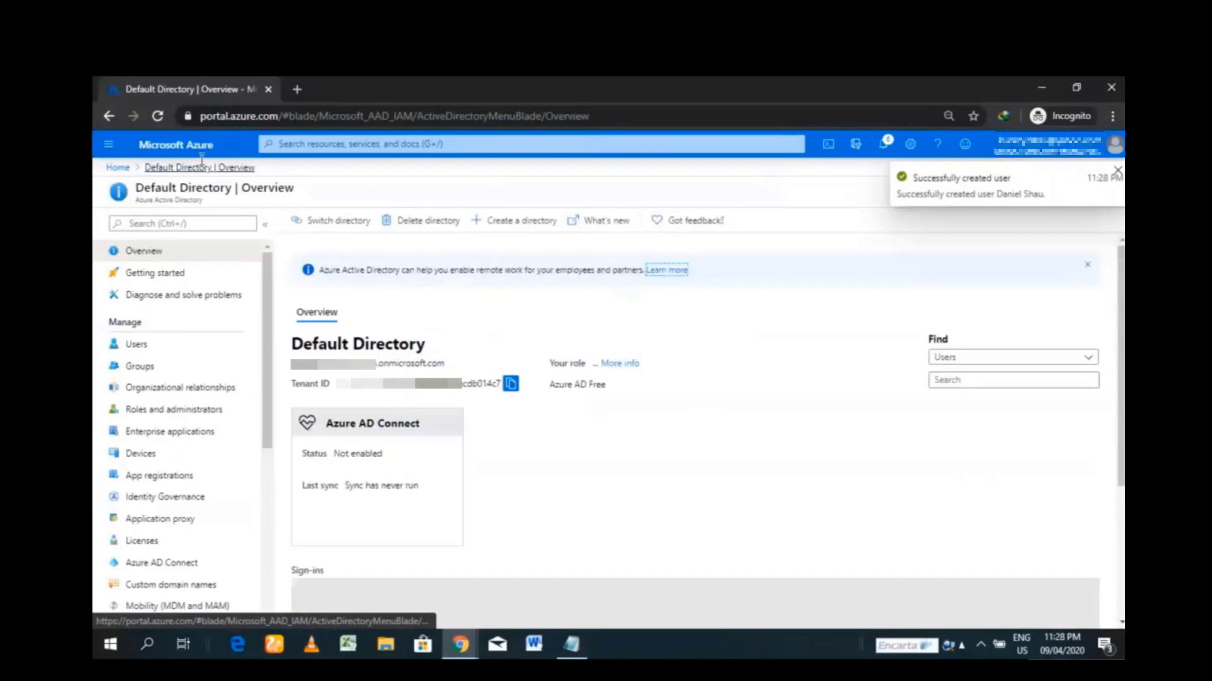
{"action": "left_click", "coordinate": [147, 373]}
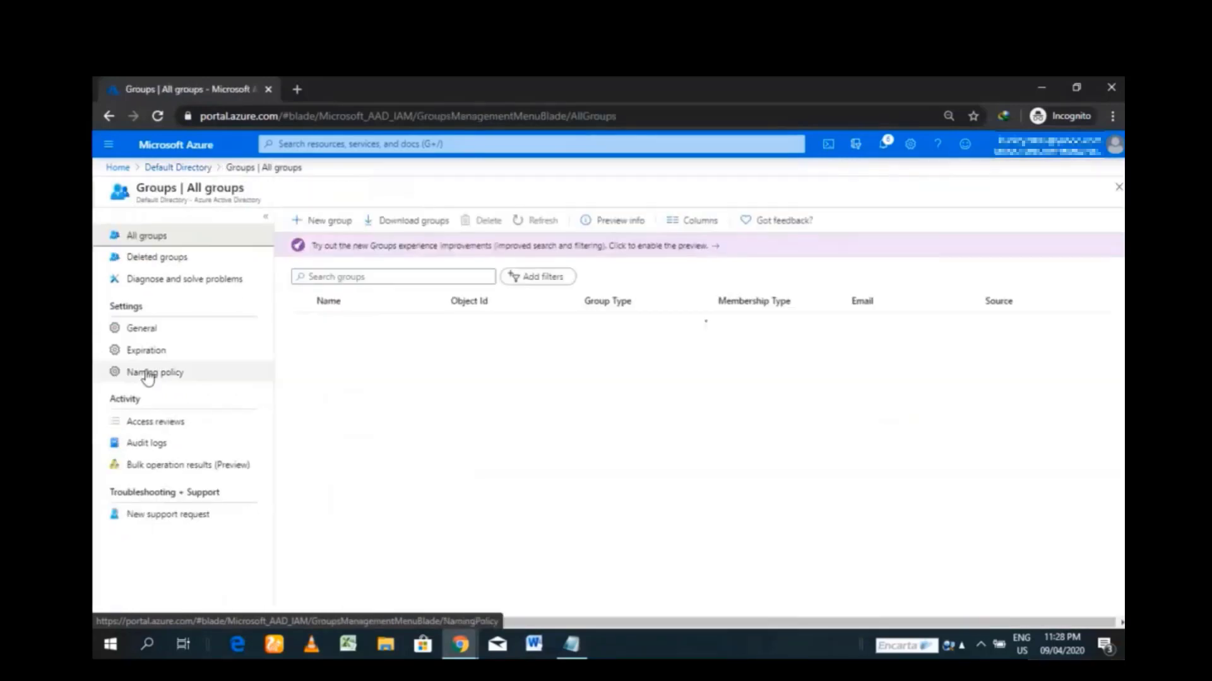
{"action": "left_click", "coordinate": [327, 224]}
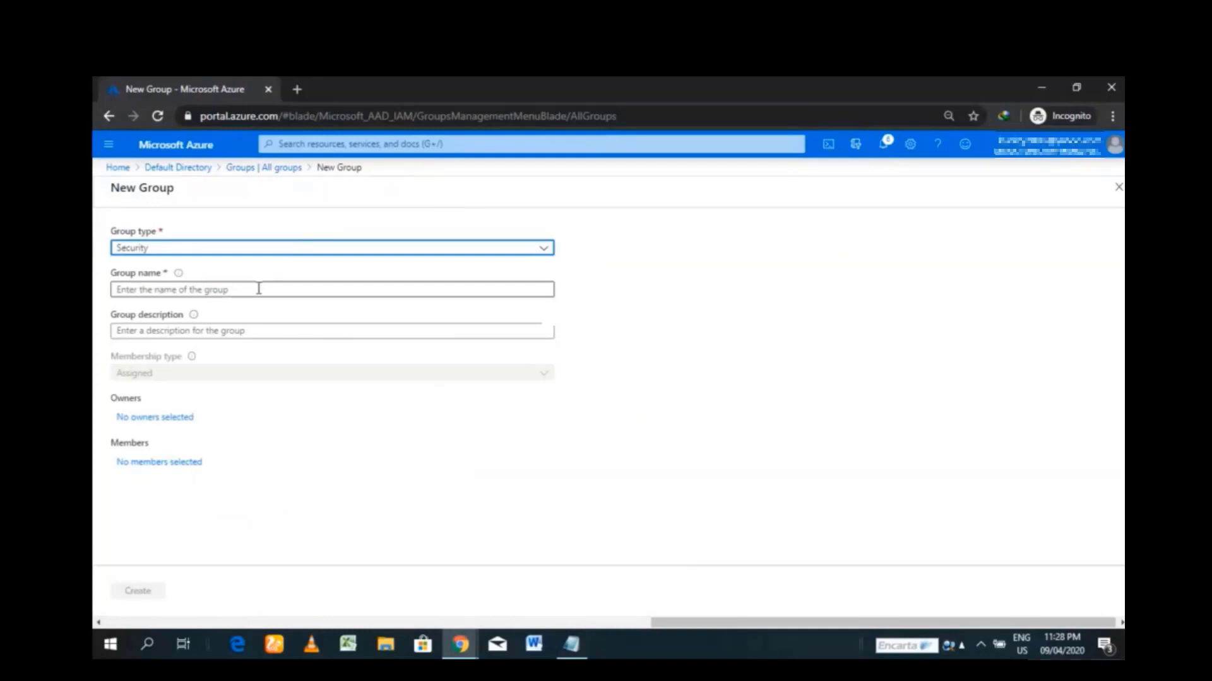
{"action": "left_click", "coordinate": [258, 289]}
{"action": "type", "text": "t"}
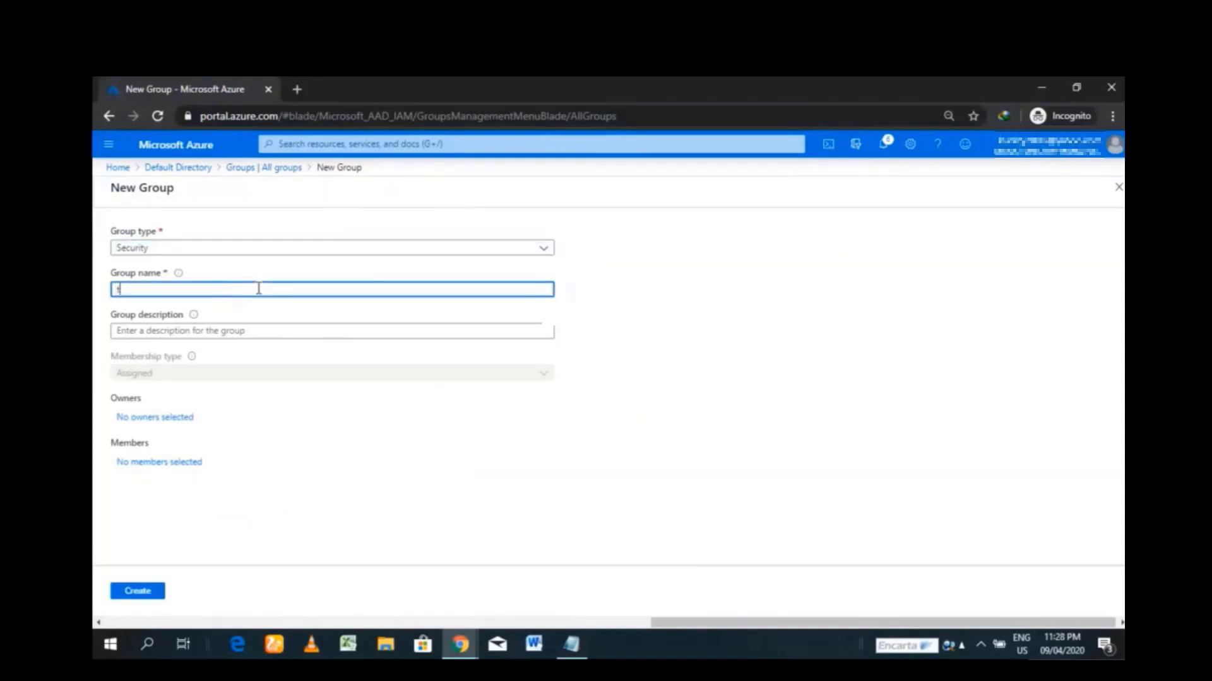
{"action": "type", "text": "estGroup"}
{"action": "left_click", "coordinate": [151, 591]}
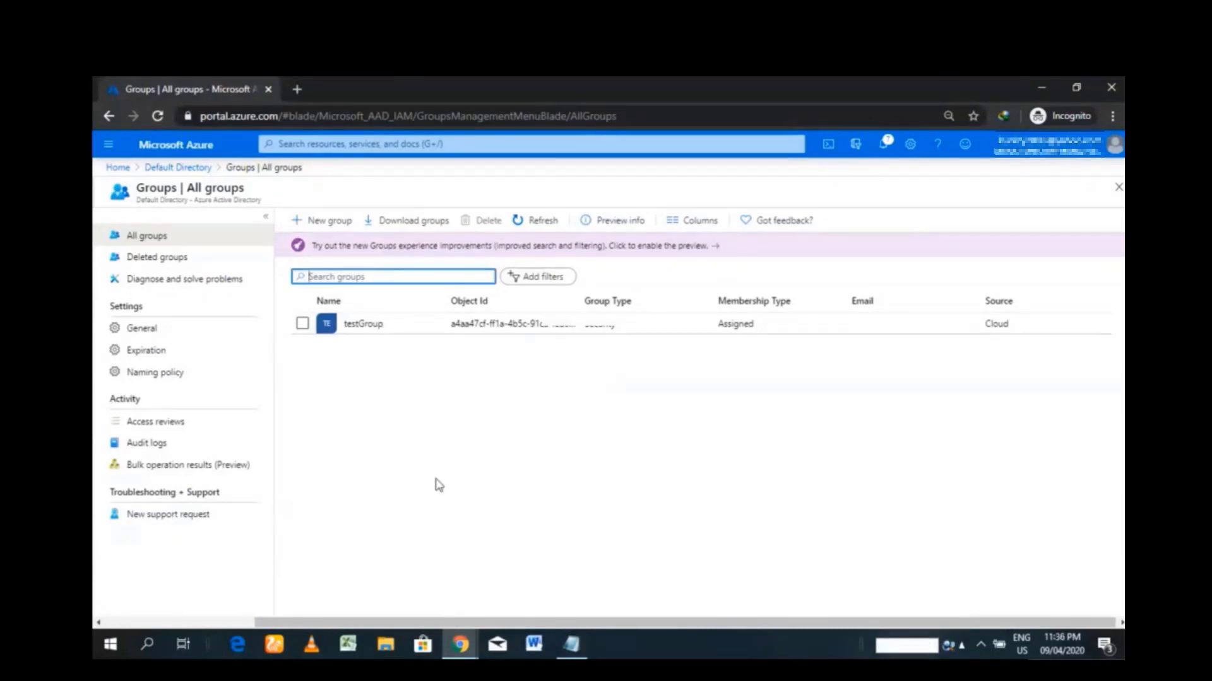
- Start a new app registration named AADAMIPAPP allowing accounts in any organizational directory
{"action": "left_click", "coordinate": [197, 174]}
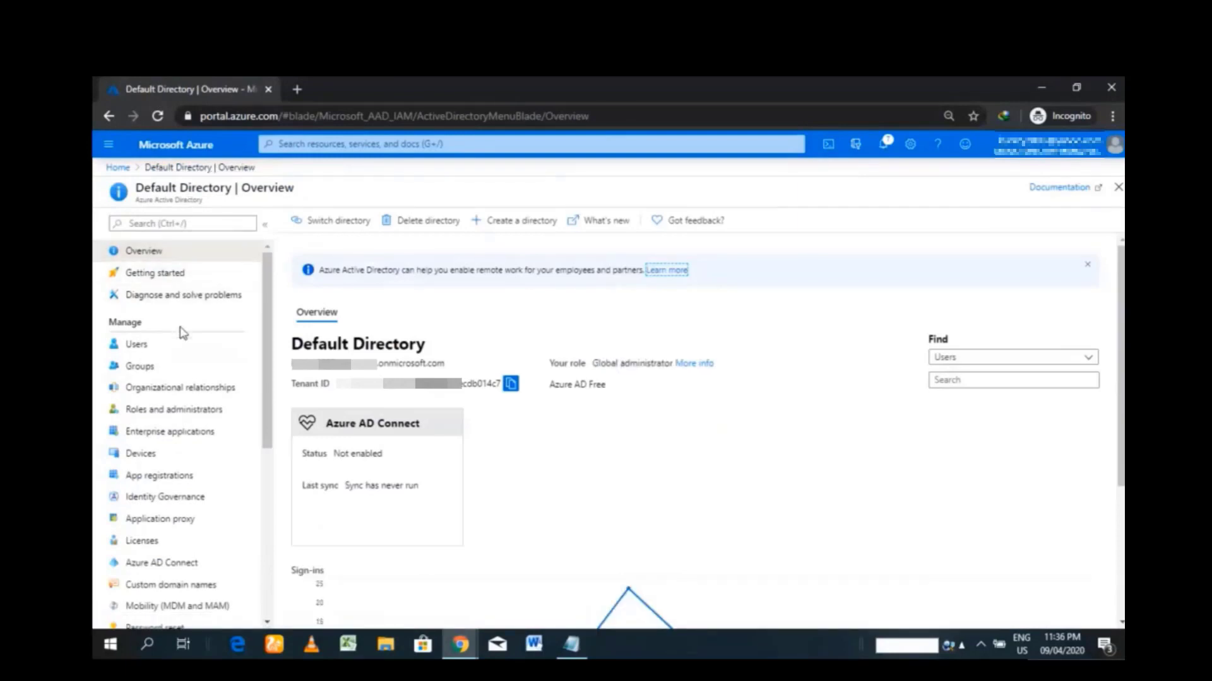
{"action": "left_click", "coordinate": [183, 483]}
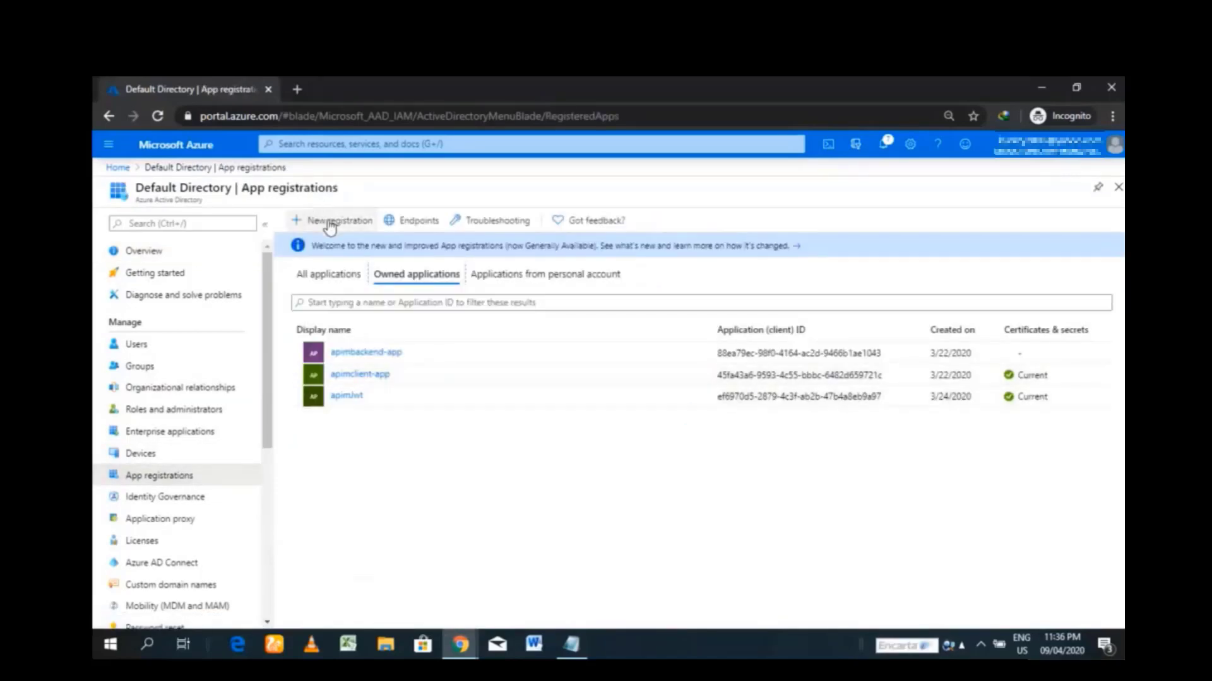
{"action": "left_click", "coordinate": [335, 223]}
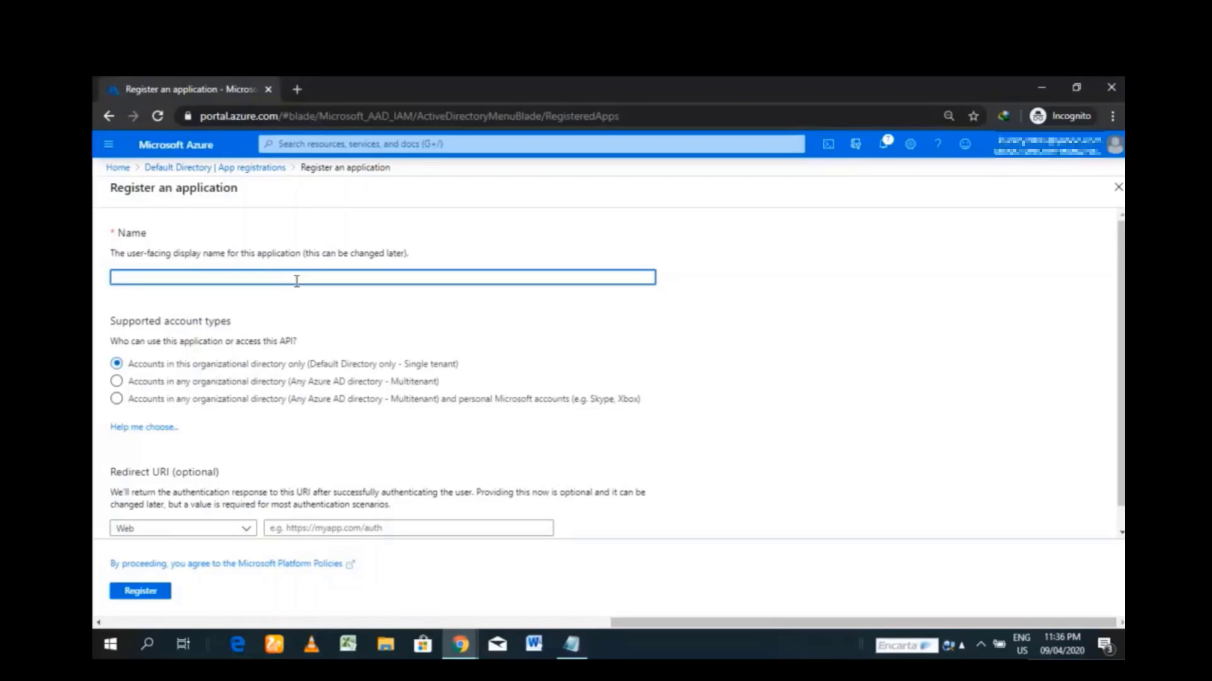
{"action": "type", "text": "AAD"}
{"action": "type", "text": "AM"}
{"action": "type", "text": "IR"}
{"action": "type", "text": "APP"}
{"action": "left_click", "coordinate": [117, 383]}
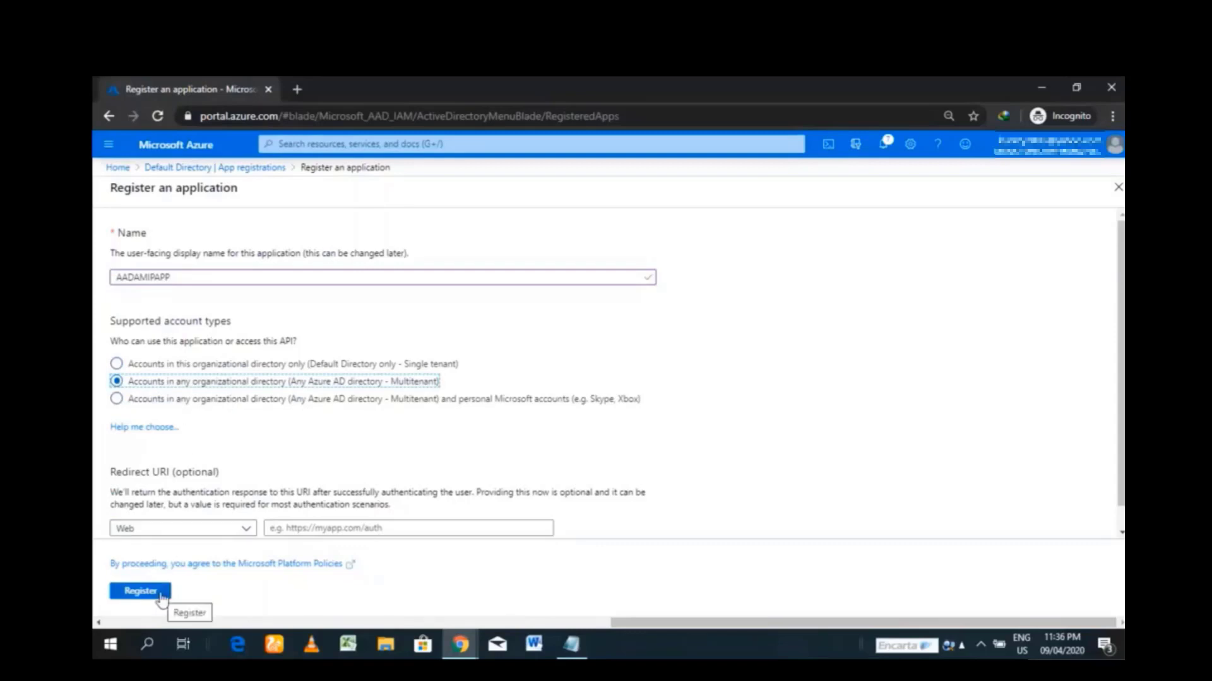
- Register the AADAMIPAPP application
{"action": "left_click", "coordinate": [140, 592]}
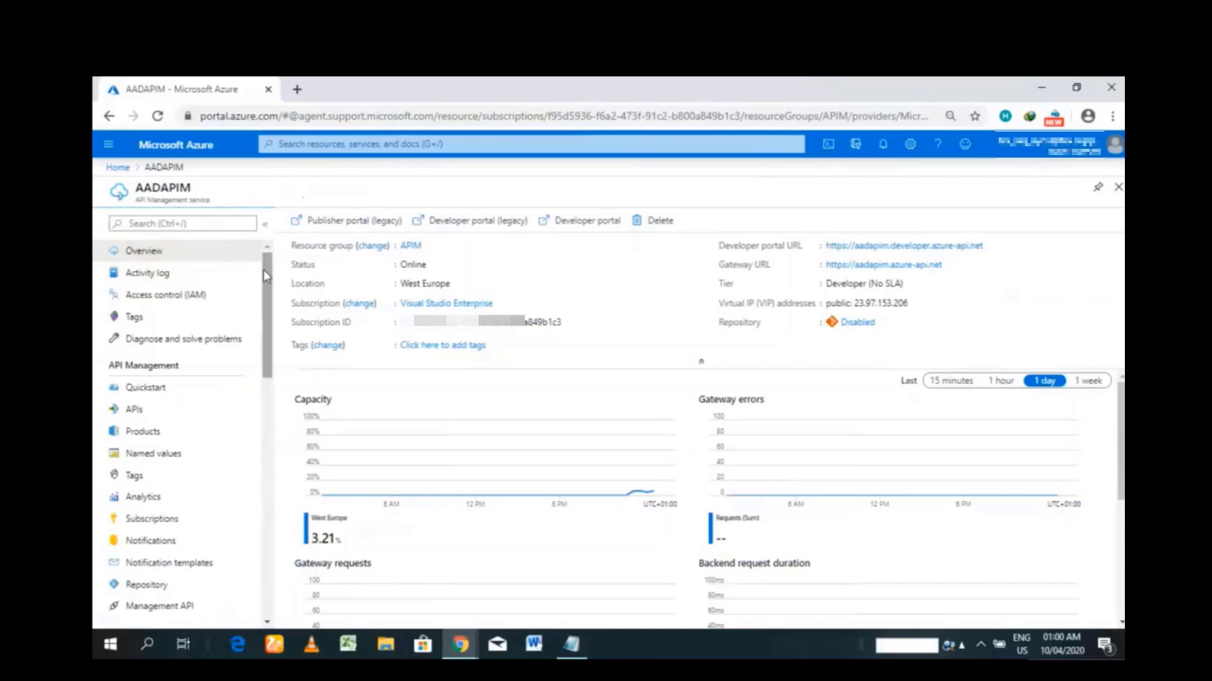
- Open AADAPIM's developer portal Identities and start adding an identity provider
{"action": "left_click_drag", "start_coordinate": [263, 270], "coordinate": [257, 378]}
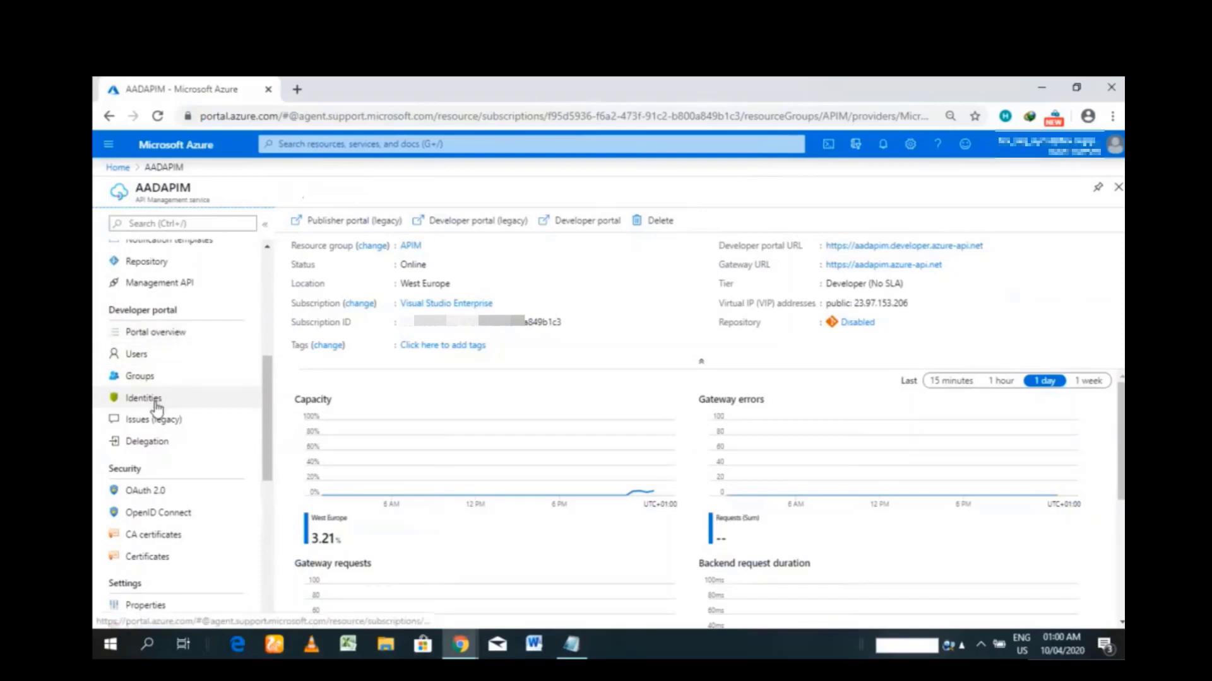
{"action": "left_click", "coordinate": [157, 407]}
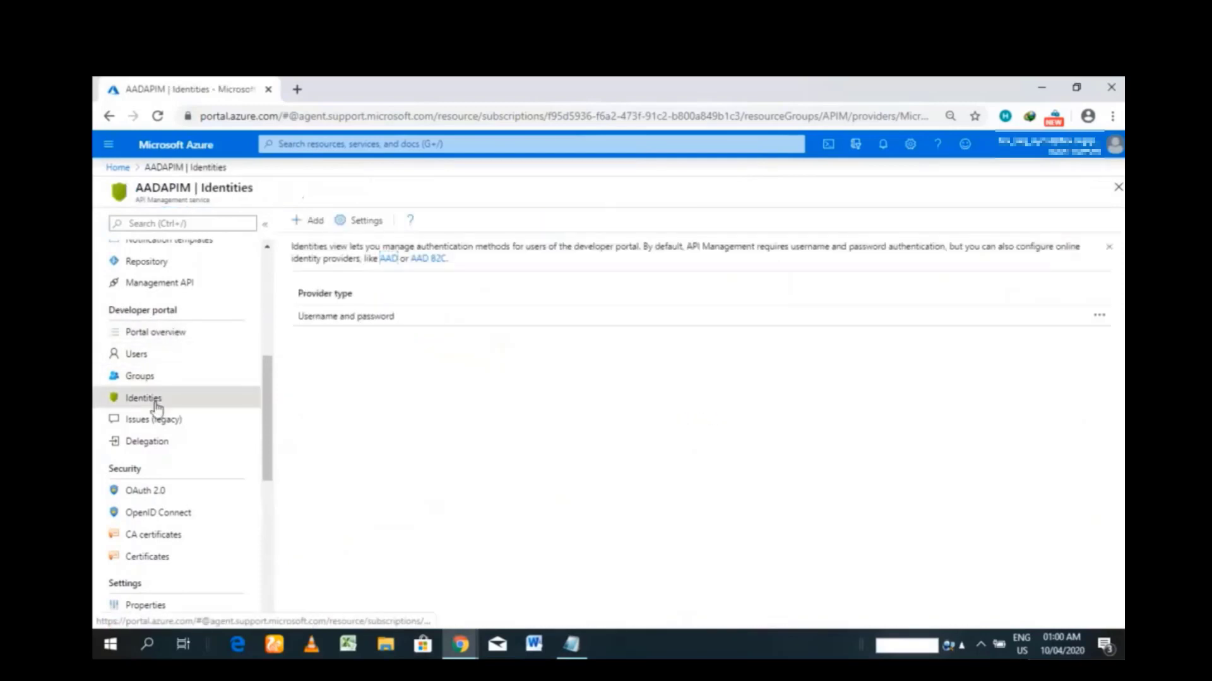
{"action": "left_click", "coordinate": [302, 228]}
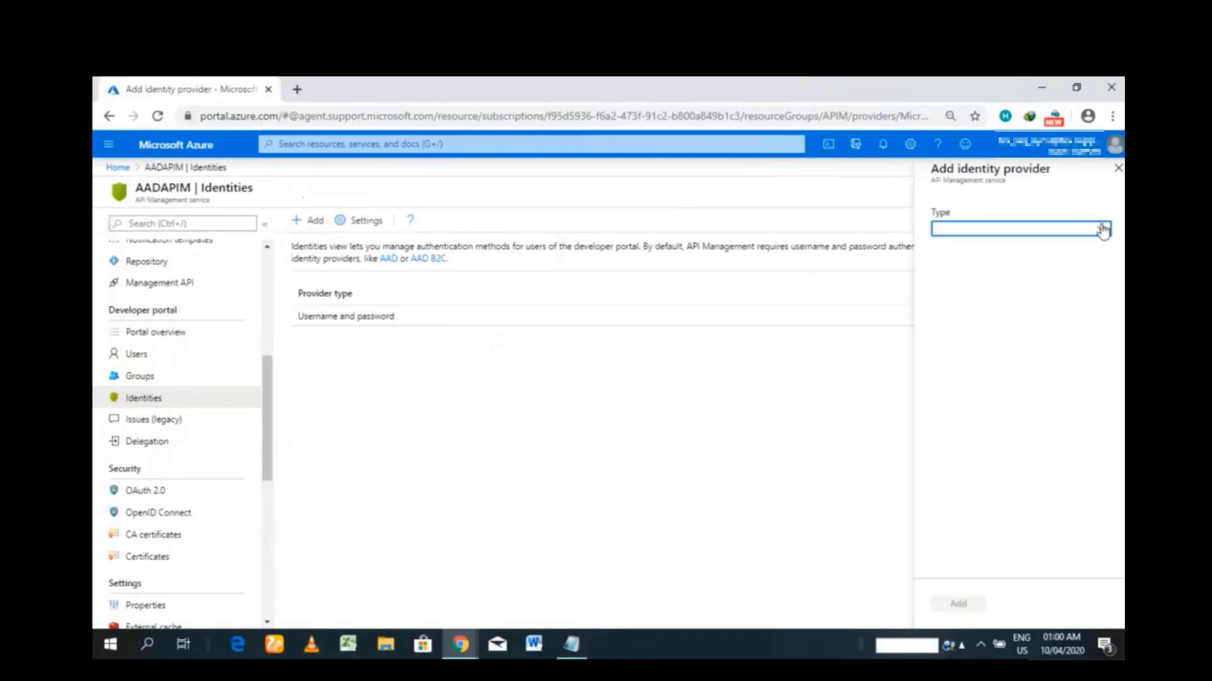
- Set provider type to Azure Active Directory and paste AADAMIPAPP's application ID into Client Id
{"action": "left_click", "coordinate": [1102, 232]}
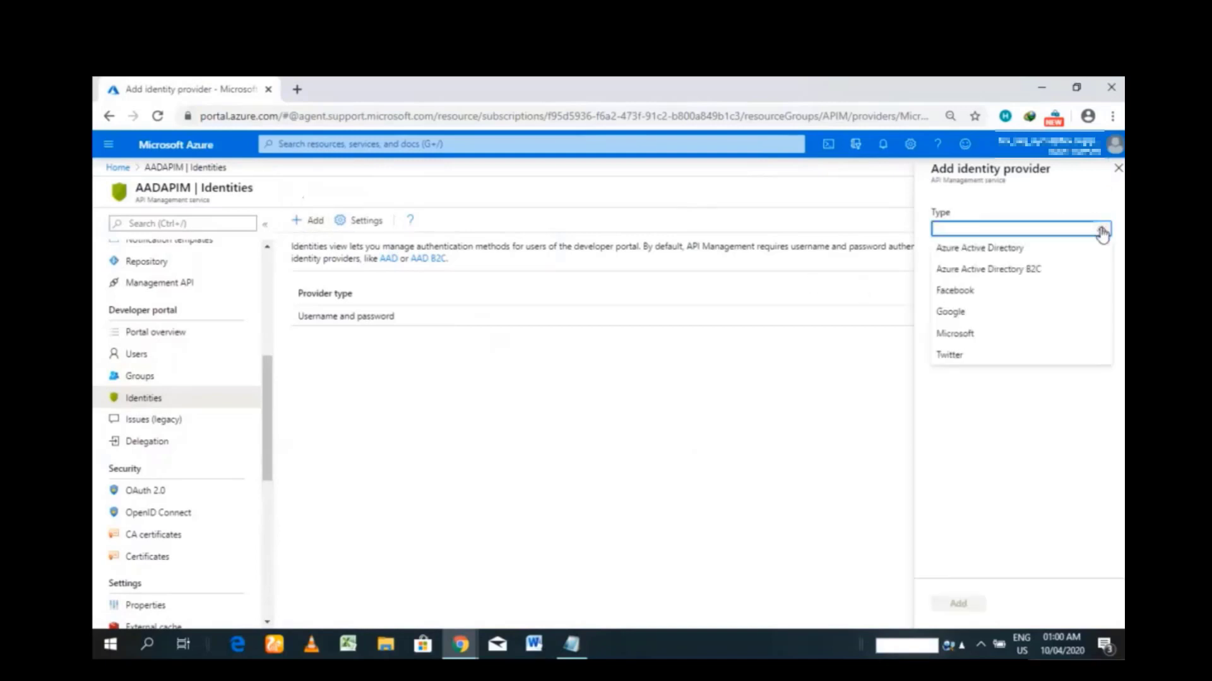
{"action": "left_click", "coordinate": [1065, 253]}
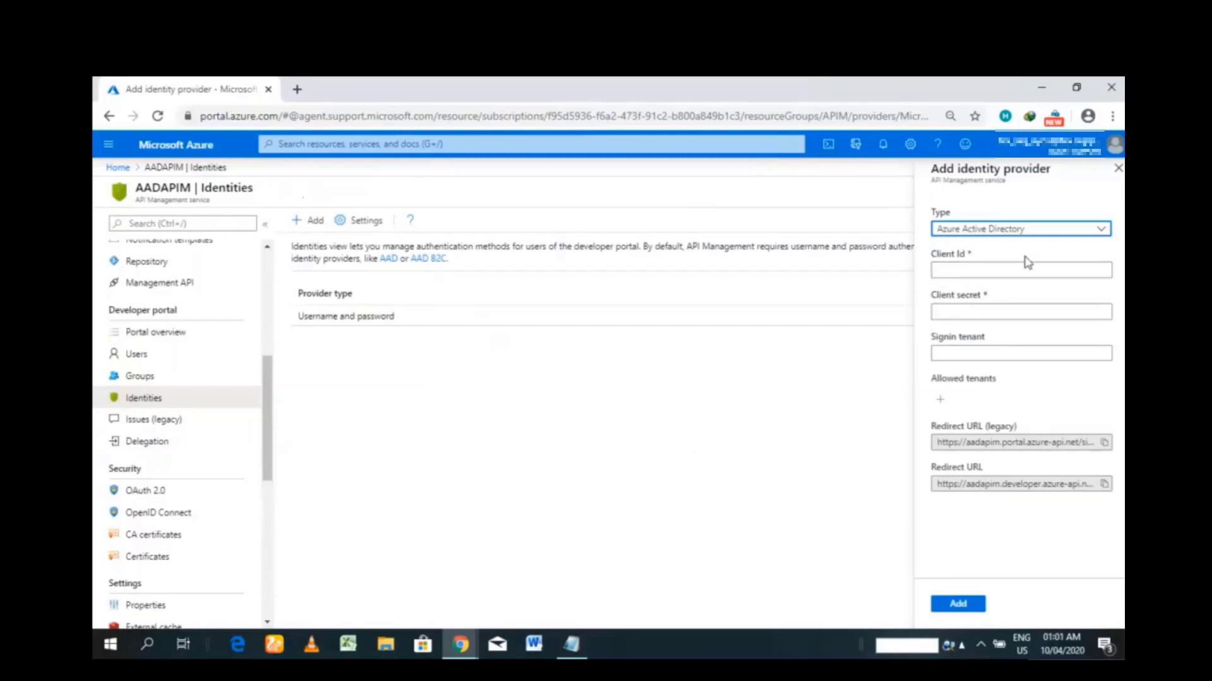
{"action": "left_click", "coordinate": [1079, 90]}
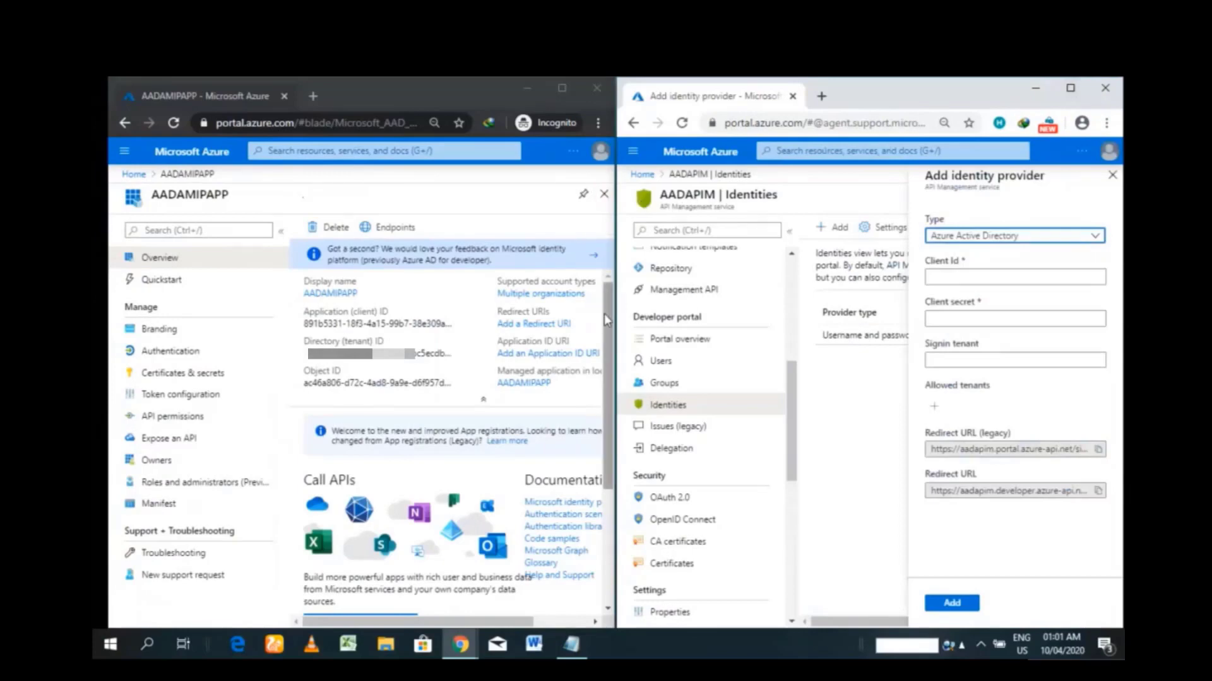
{"action": "mouse_move", "coordinate": [605, 316]}
{"action": "left_mouse_down"}
{"action": "mouse_move", "coordinate": [604, 331]}
{"action": "mouse_move", "coordinate": [608, 304]}
{"action": "left_mouse_up"}
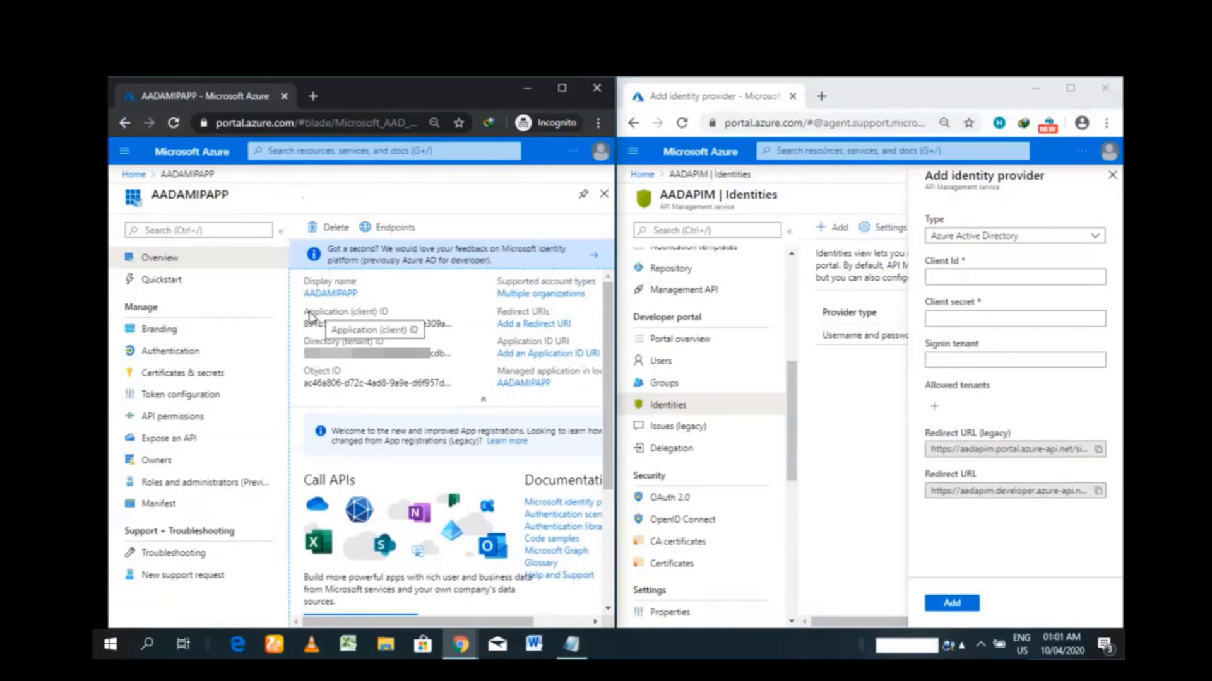
{"action": "left_click", "coordinate": [460, 323]}
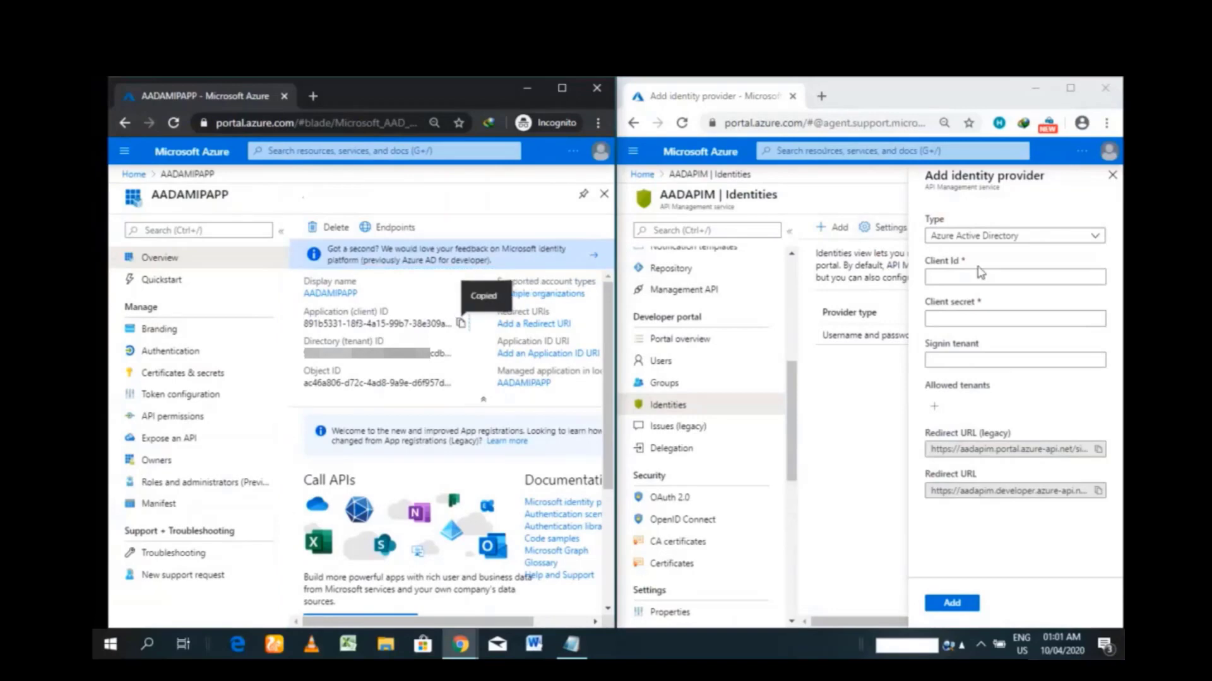
{"action": "right_click", "coordinate": [977, 271]}
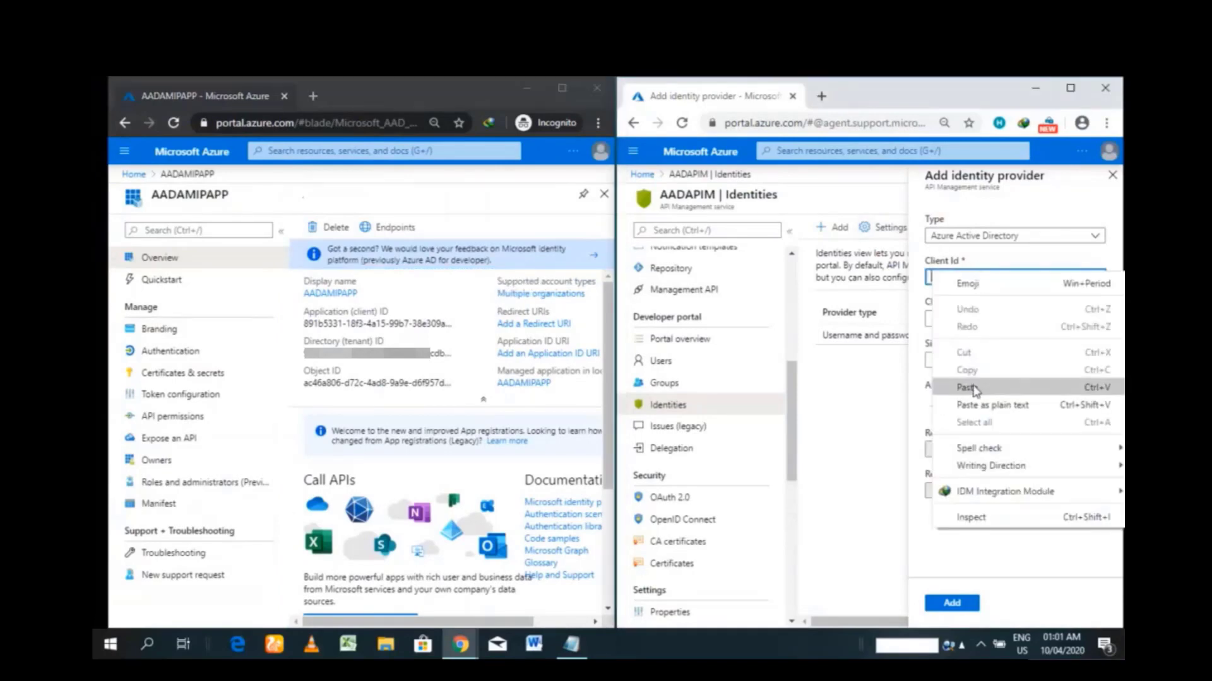
{"action": "left_click", "coordinate": [975, 387]}
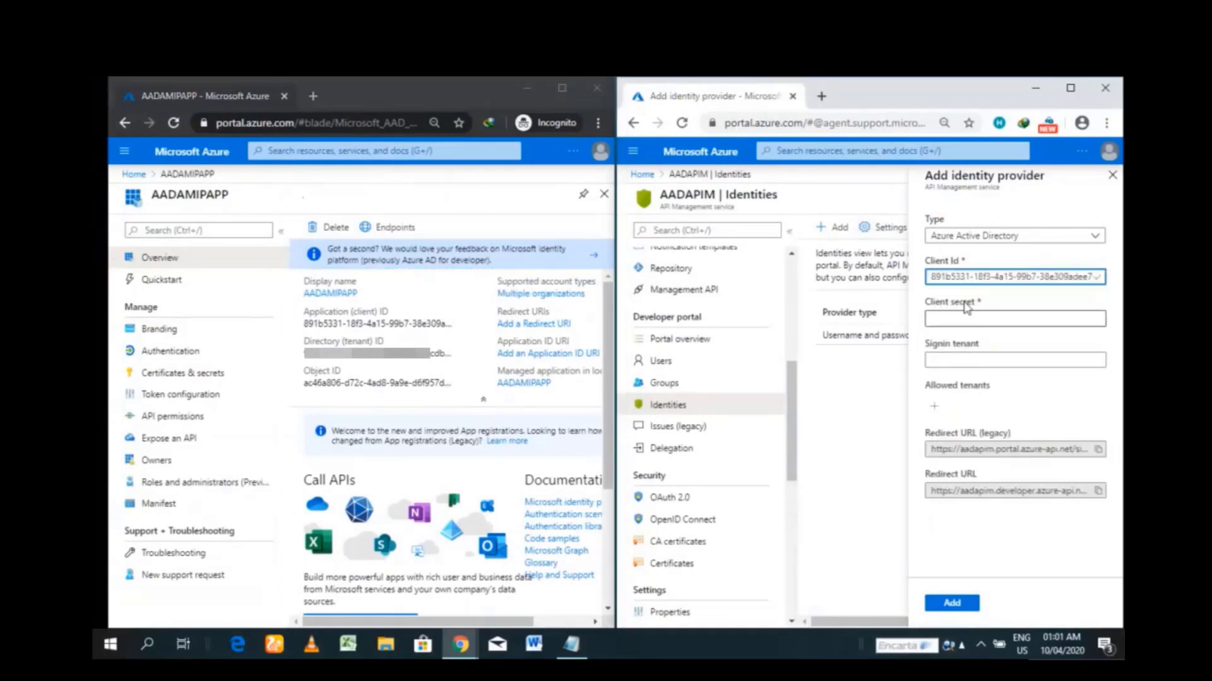
- Add a new client secret described 'This is a secret' to AADAMIPAPP
{"action": "left_click", "coordinate": [208, 379]}
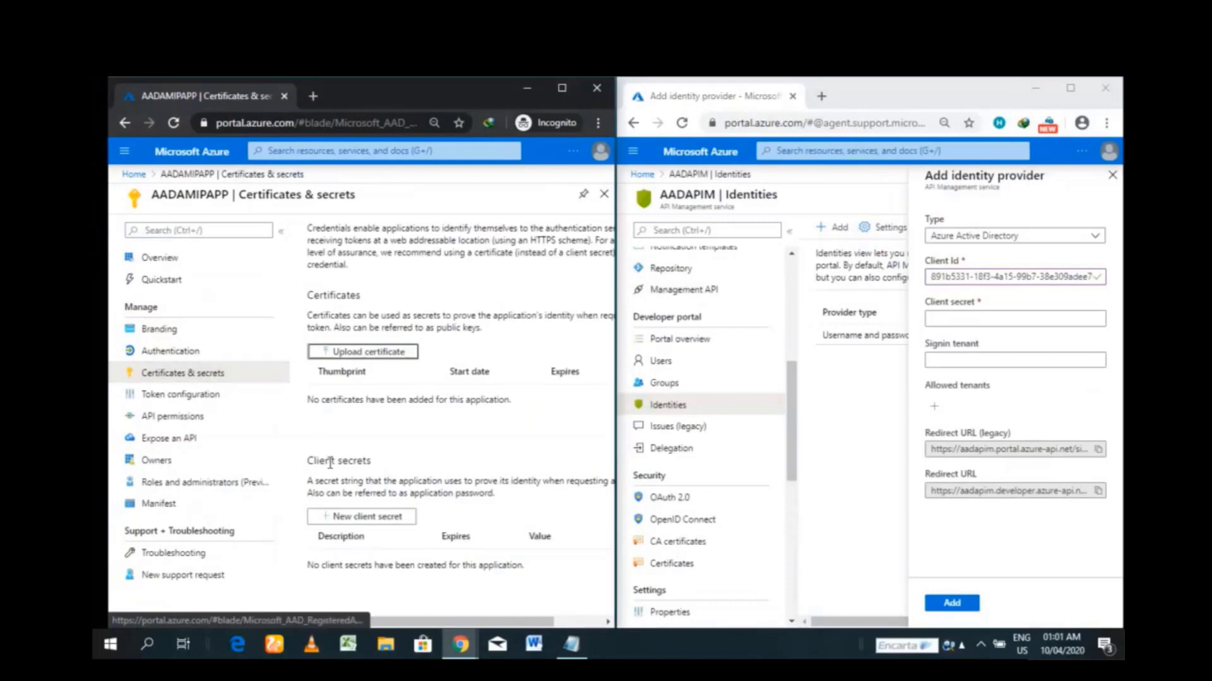
{"action": "left_click", "coordinate": [356, 523]}
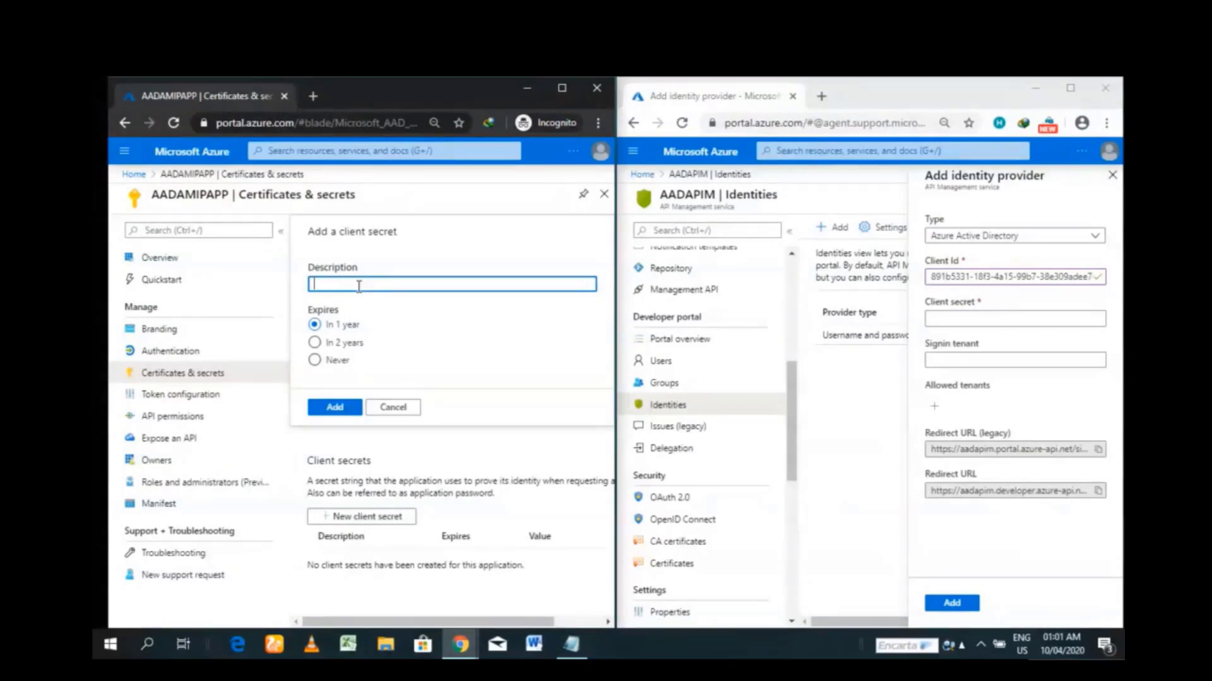
{"action": "type", "text": "This is a secret"}
{"action": "left_click", "coordinate": [333, 409]}
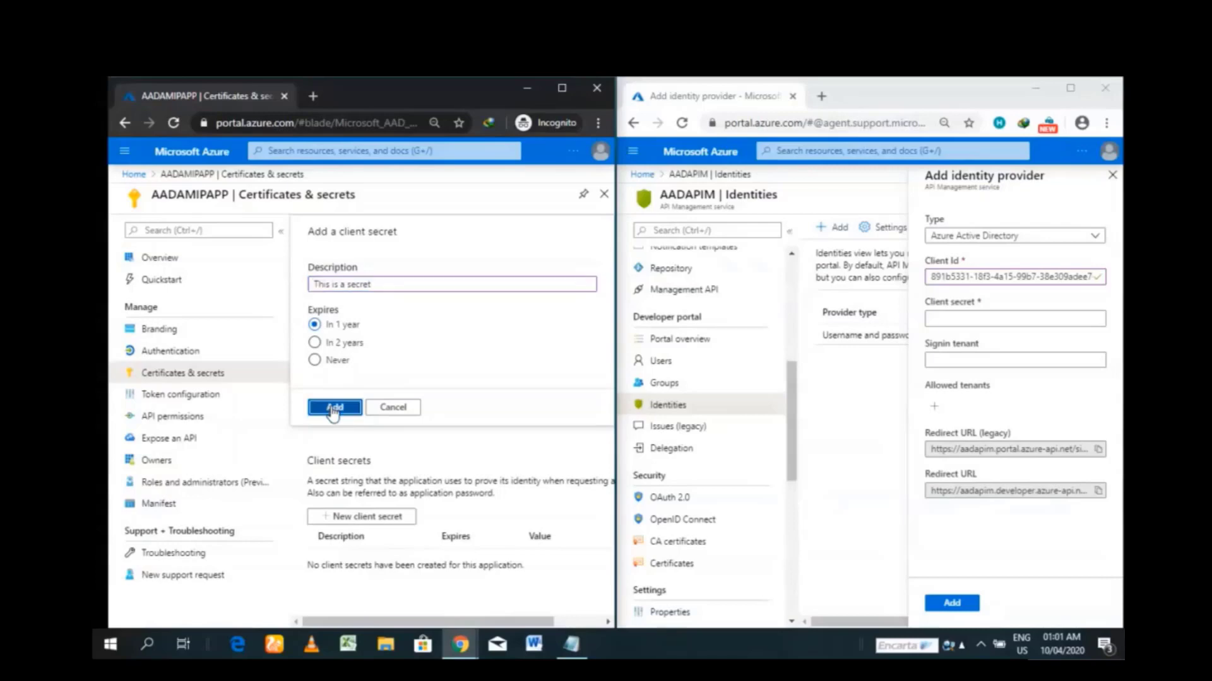
{"action": "left_click", "coordinate": [332, 409]}
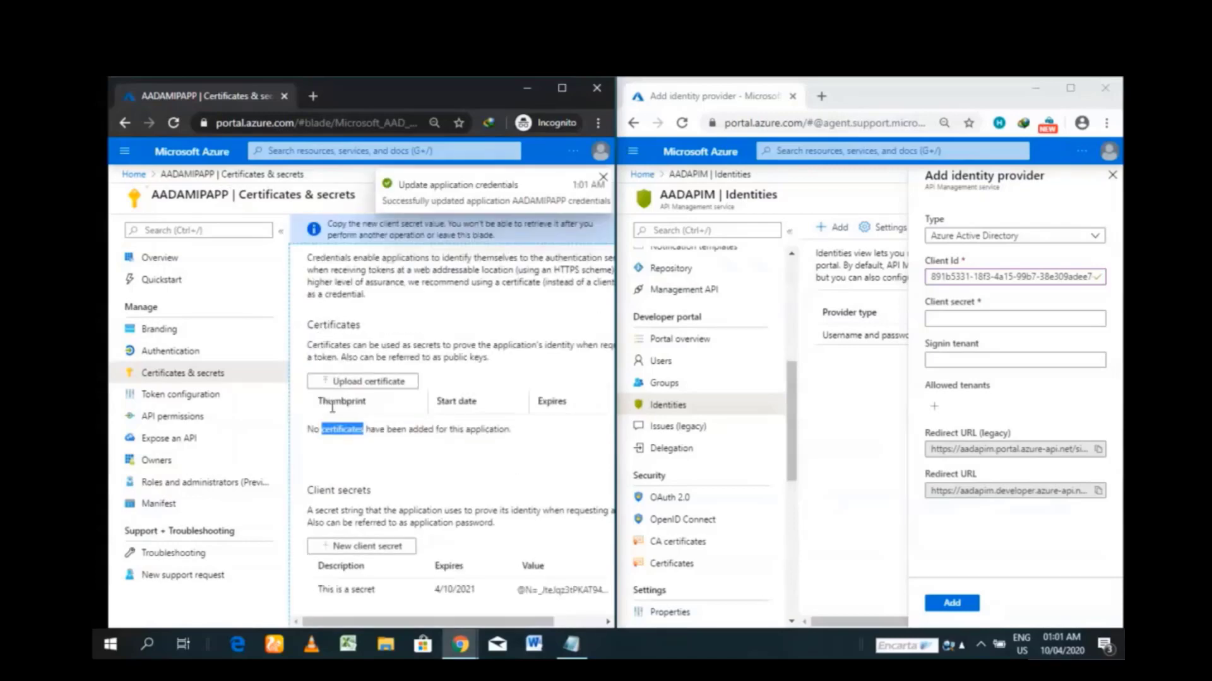
- Copy the new secret's value into the identity provider's Client secret field
{"action": "left_click_drag", "start_coordinate": [500, 624], "coordinate": [547, 622]}
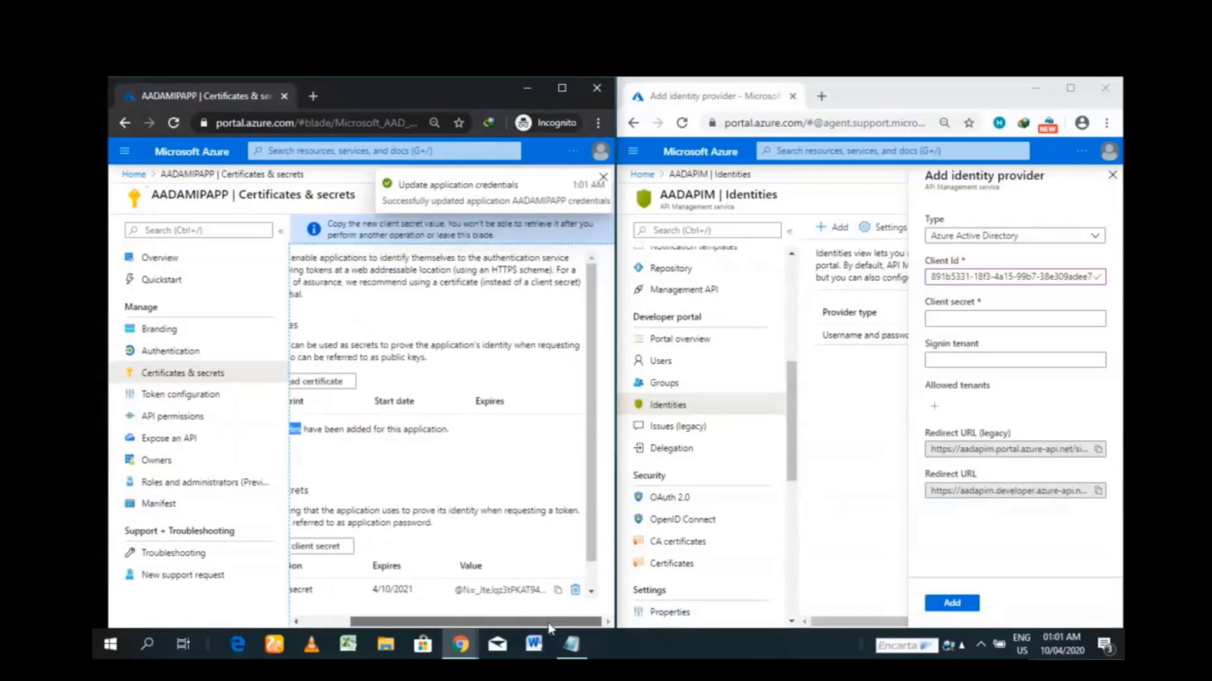
{"action": "left_click", "coordinate": [558, 590]}
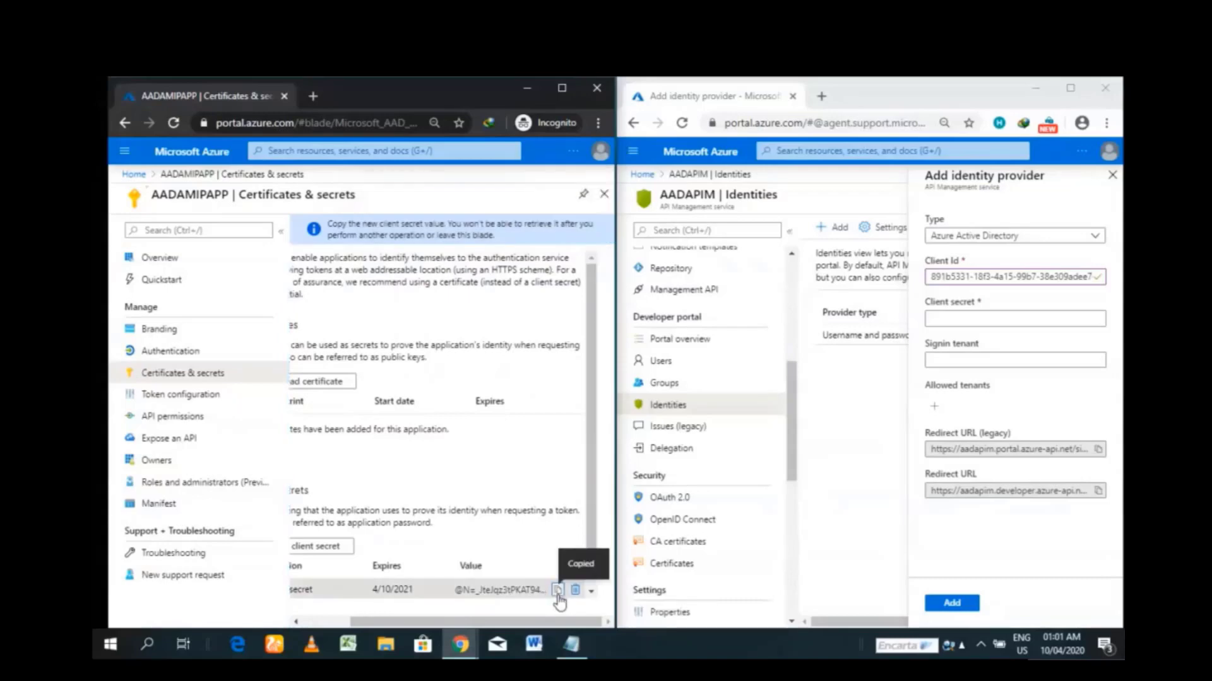
{"action": "left_click", "coordinate": [980, 318]}
{"action": "key", "text": "ctrl+v"}
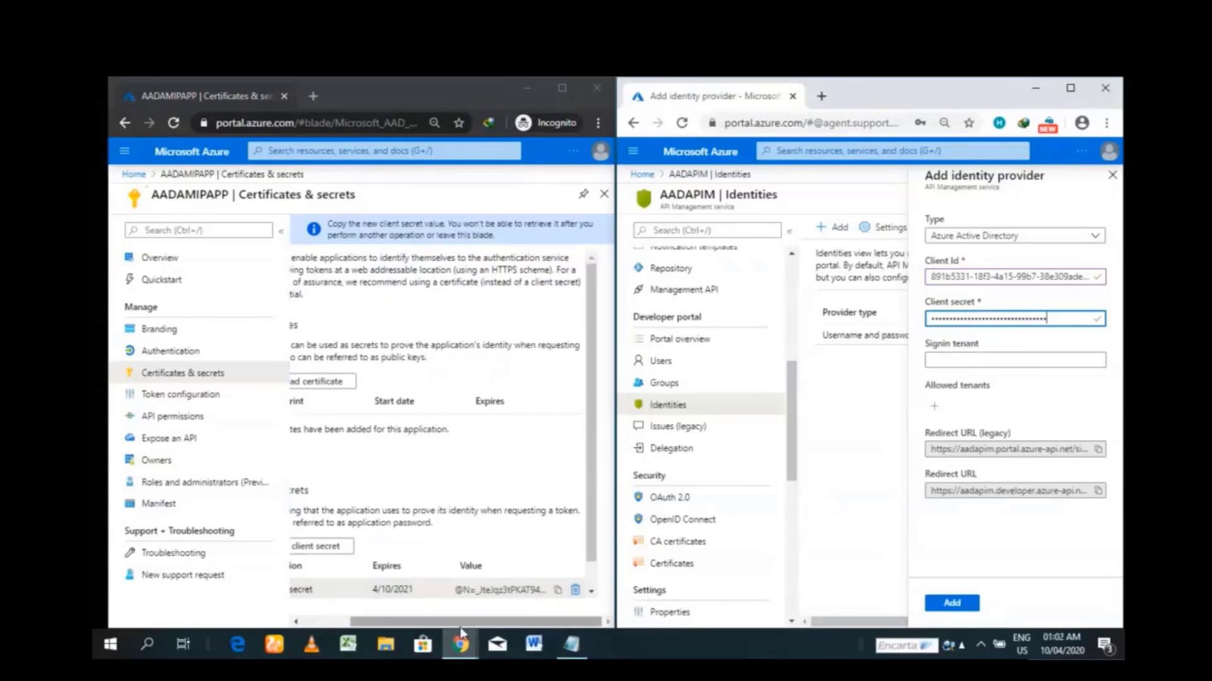
{"action": "left_click_drag", "start_coordinate": [391, 622], "coordinate": [345, 612]}
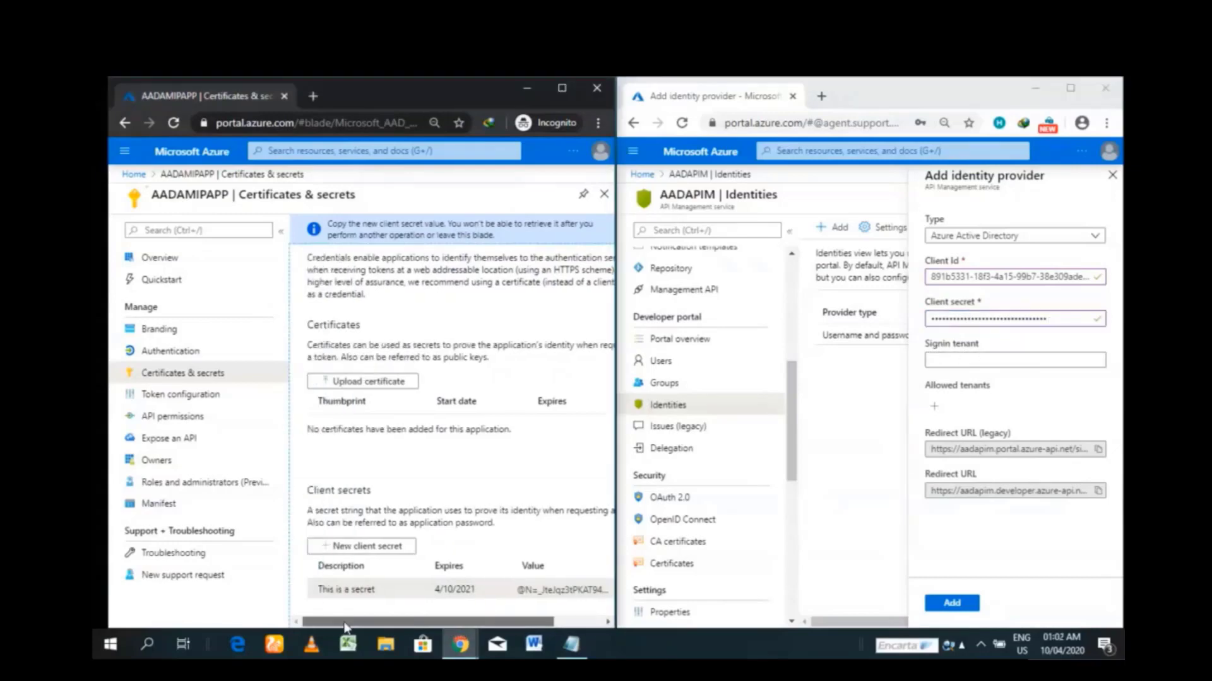
- Paste AADAMIPAPP's directory (tenant) ID into Signin tenant, copy the redirect URL, and add the Azure AD provider
{"action": "left_click", "coordinate": [178, 259]}
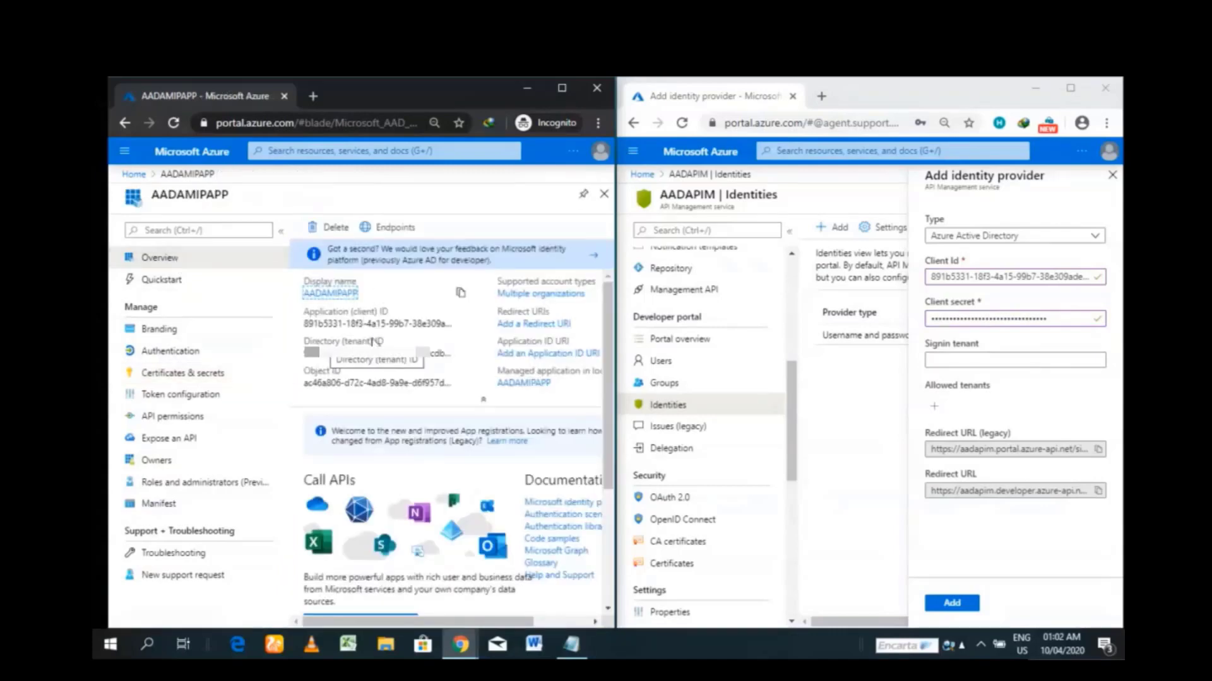
{"action": "left_click", "coordinate": [461, 354]}
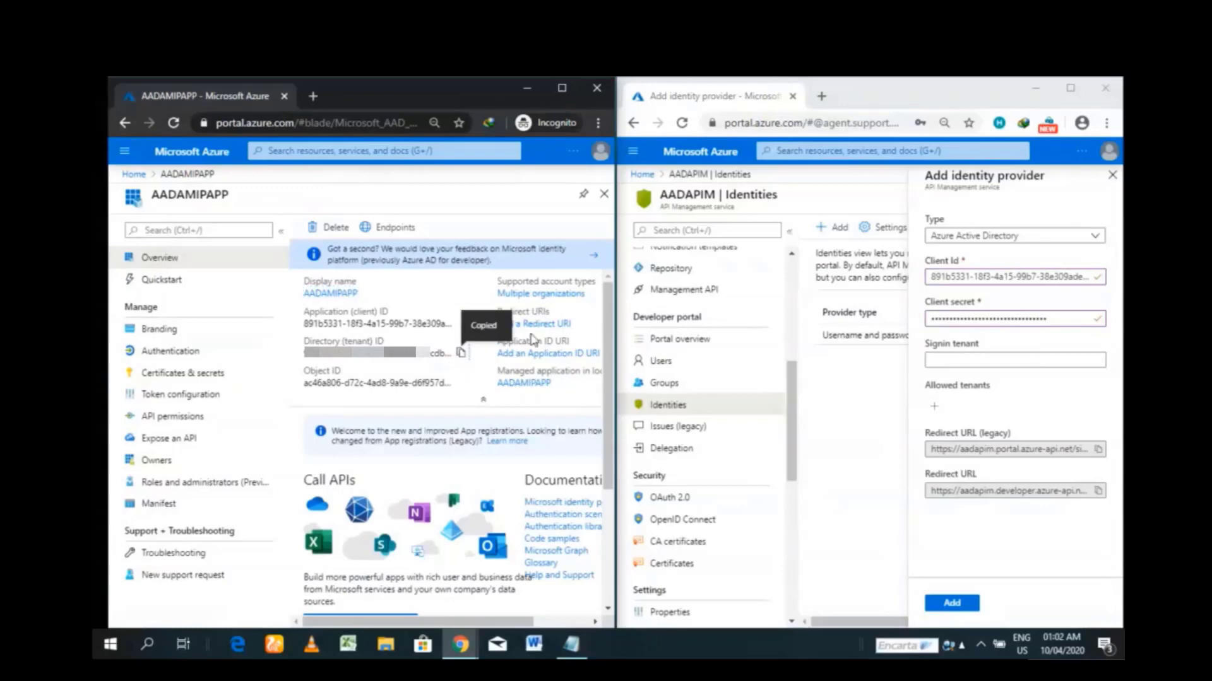
{"action": "left_click", "coordinate": [932, 362]}
{"action": "left_click", "coordinate": [945, 362]}
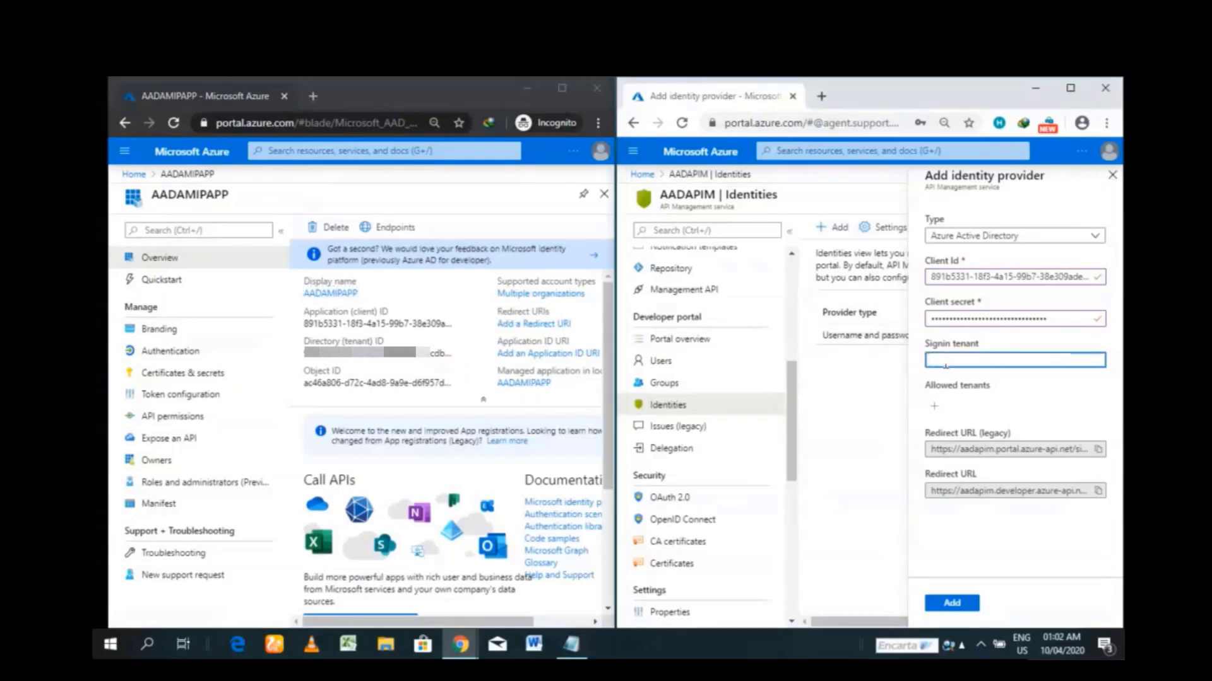
{"action": "key", "text": "ctrl+v"}
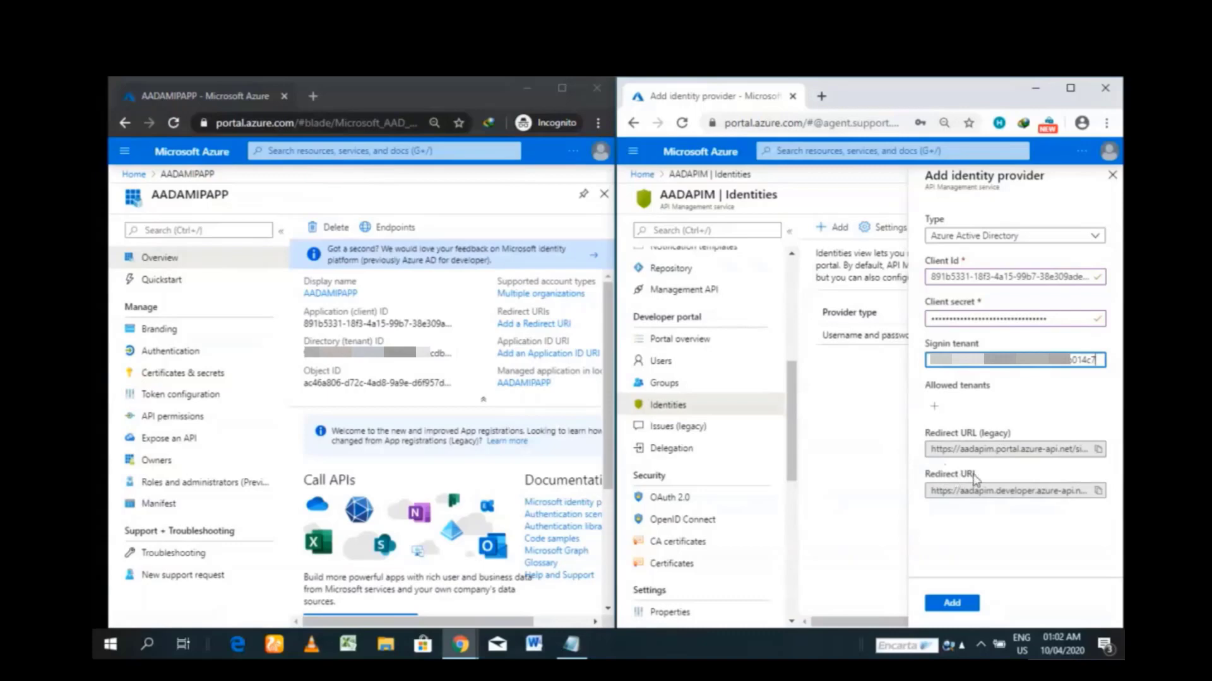
{"action": "left_click", "coordinate": [1101, 450]}
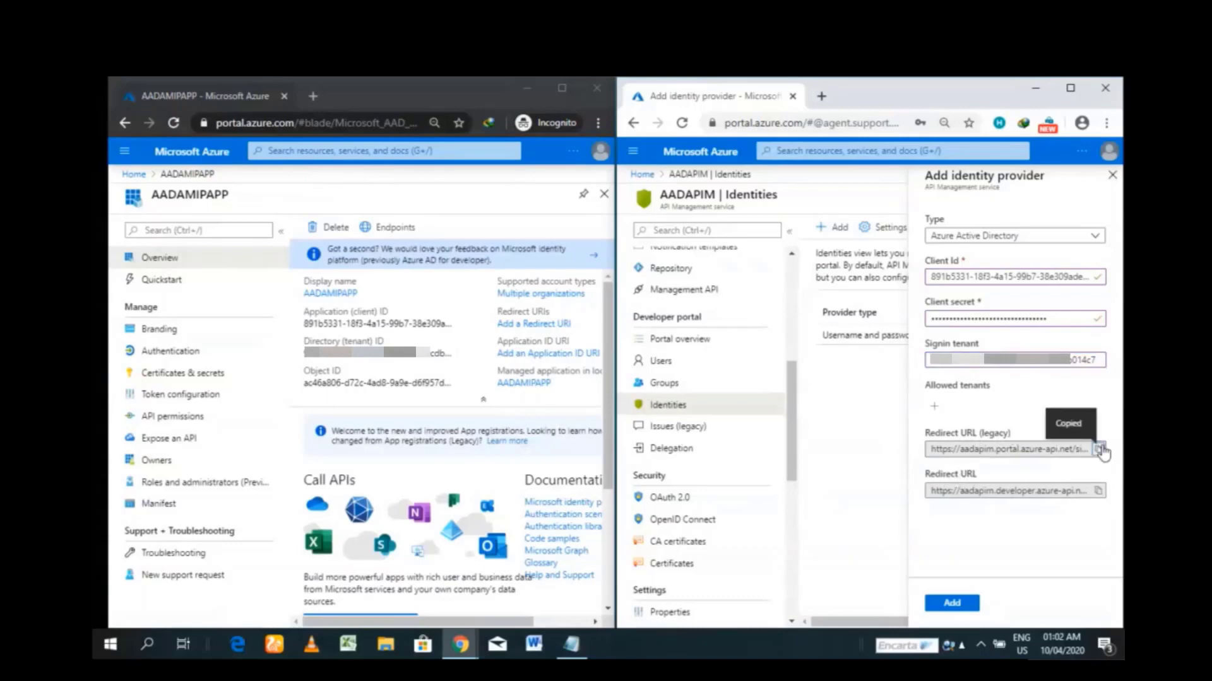
{"action": "left_click", "coordinate": [954, 604]}
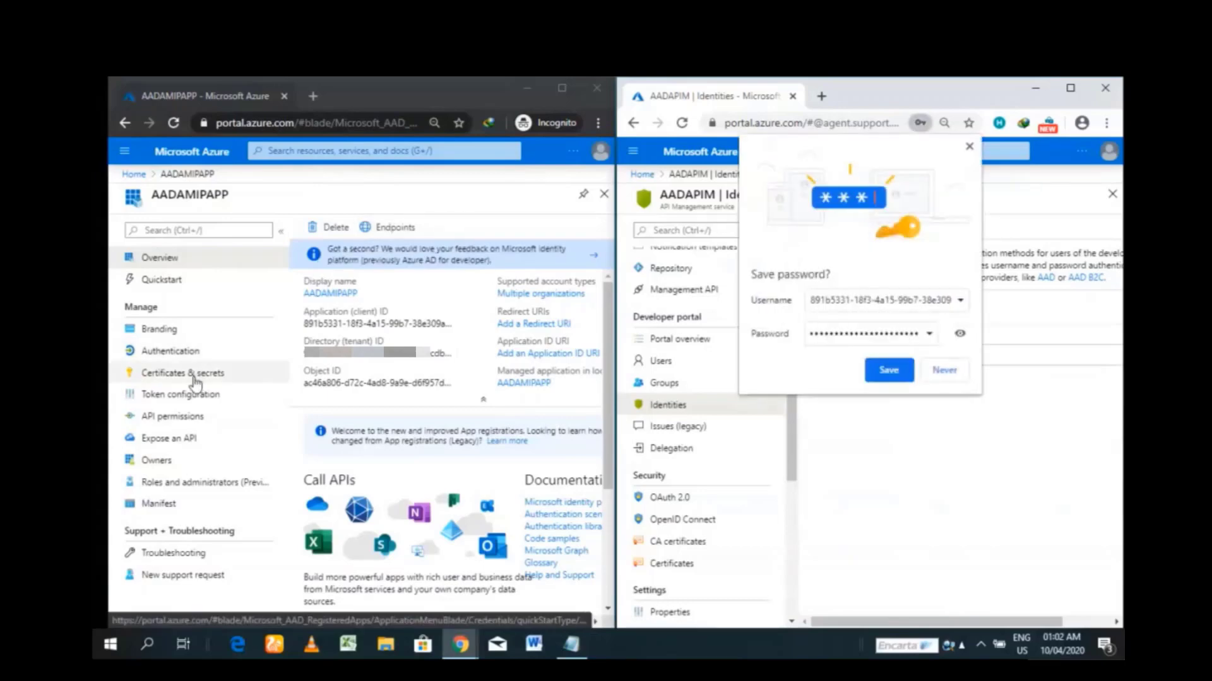
- On AADAMIPAPP's Authentication page, configure a Web platform with the pasted signin-aad redirect URI and ID tokens ticked
{"action": "left_click", "coordinate": [558, 89]}
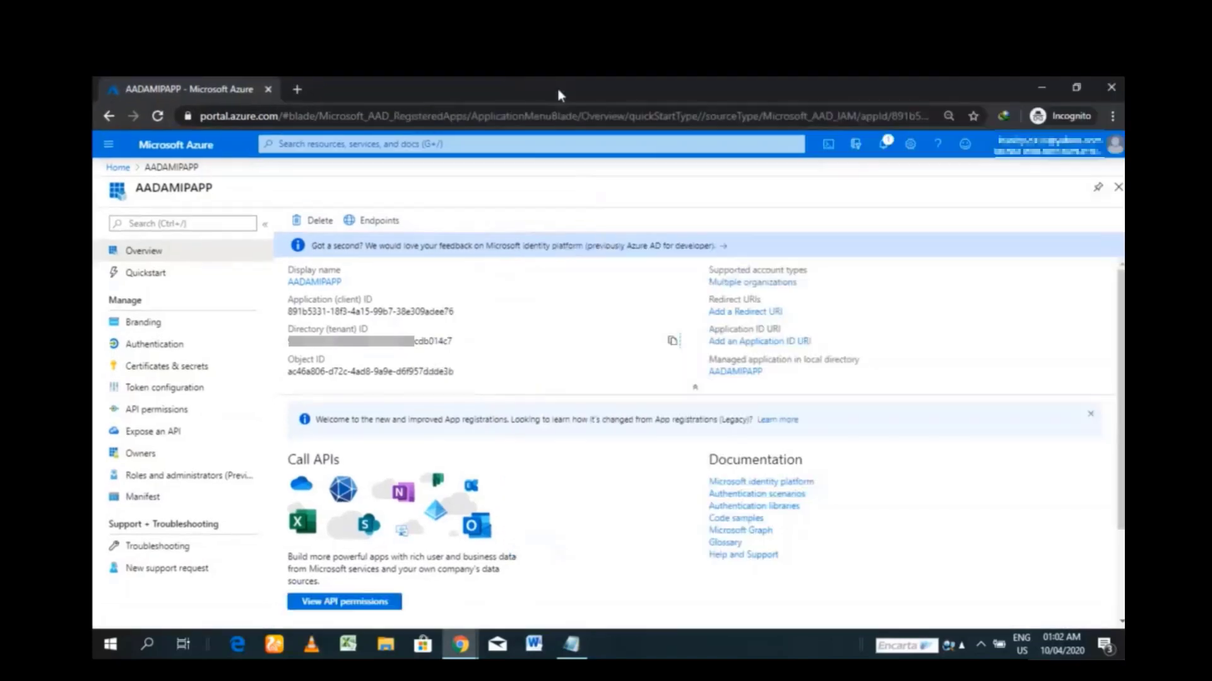
{"action": "left_click", "coordinate": [176, 357]}
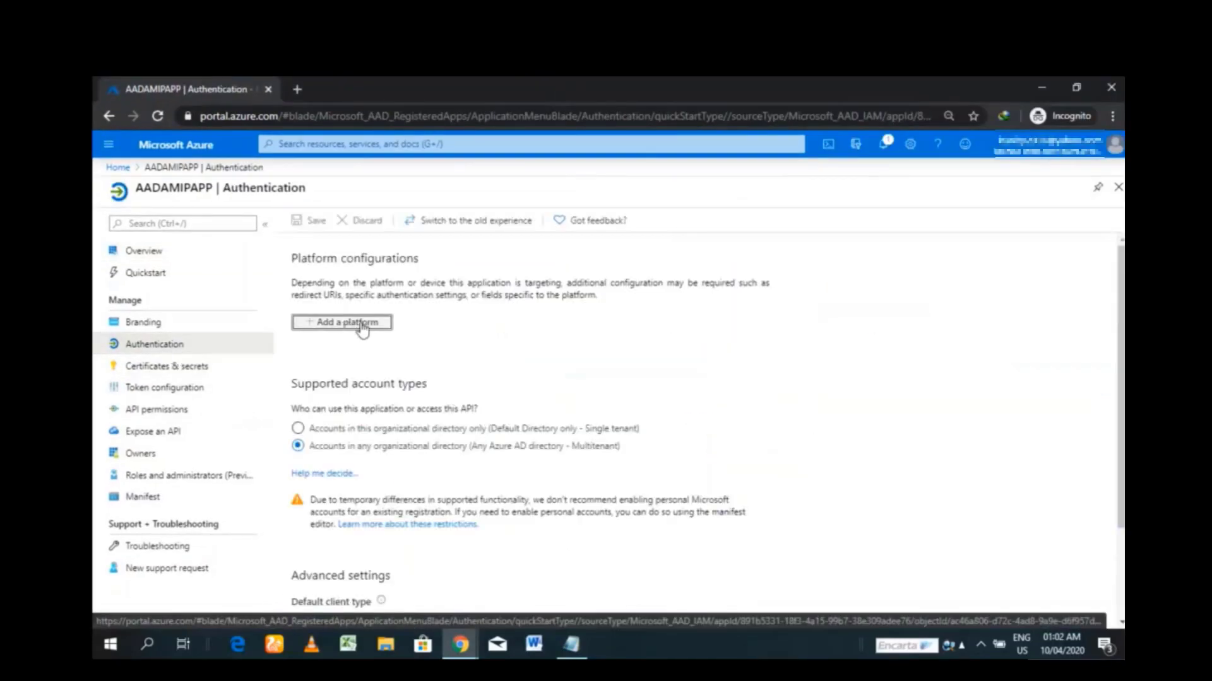
{"action": "left_click", "coordinate": [363, 327]}
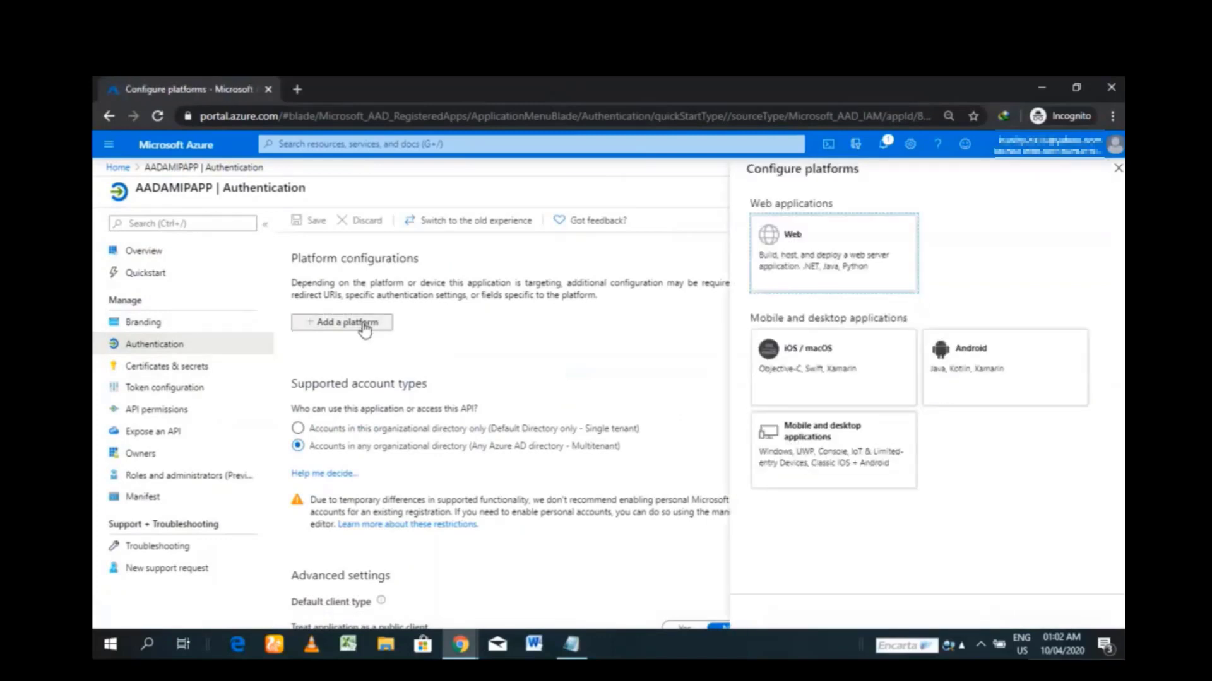
{"action": "left_click", "coordinate": [840, 245]}
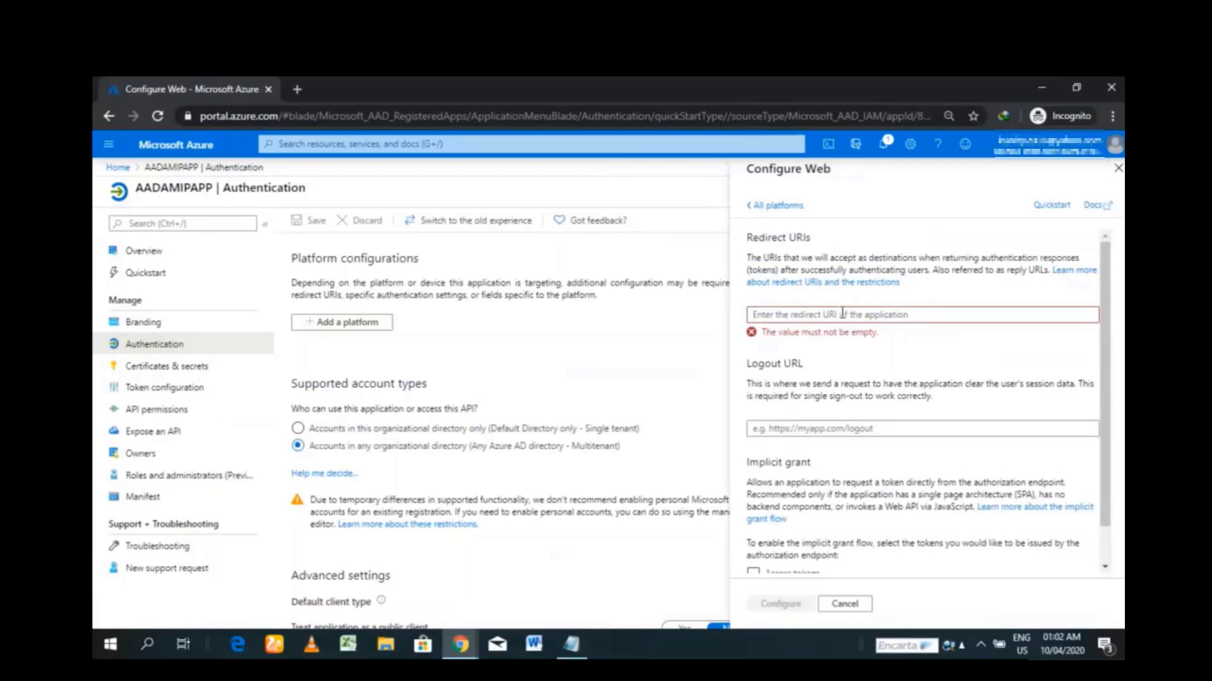
{"action": "left_click", "coordinate": [842, 314]}
{"action": "right_click", "coordinate": [843, 315]}
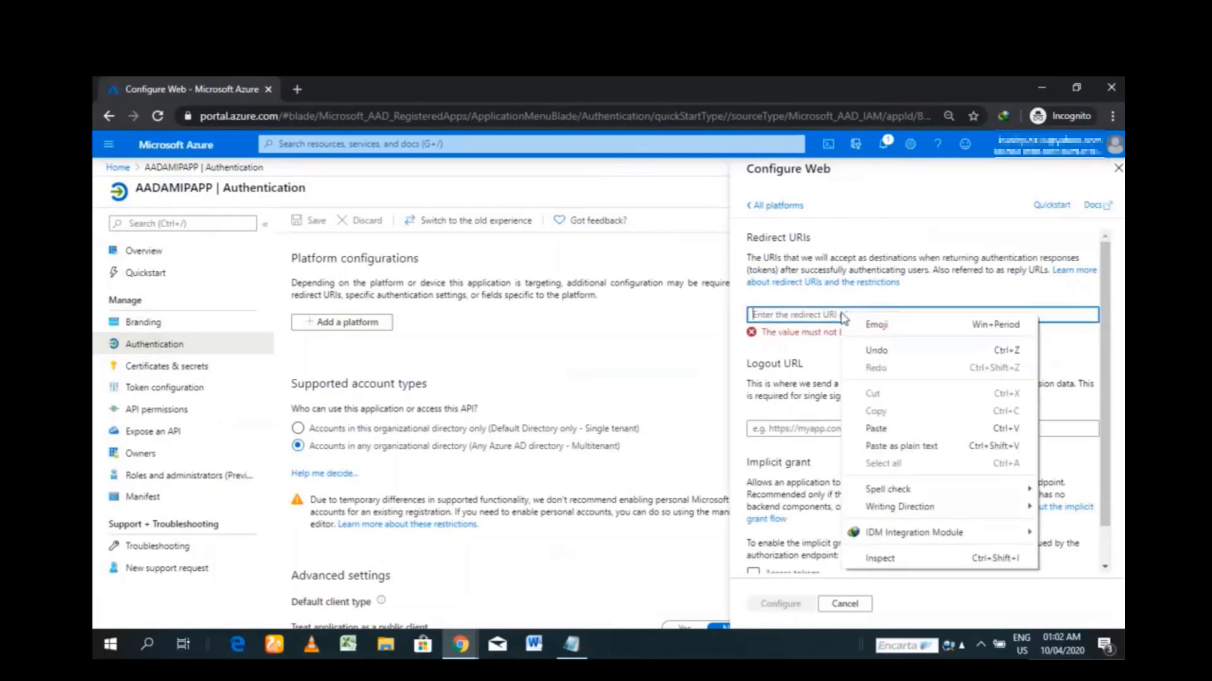
{"action": "left_click", "coordinate": [902, 430]}
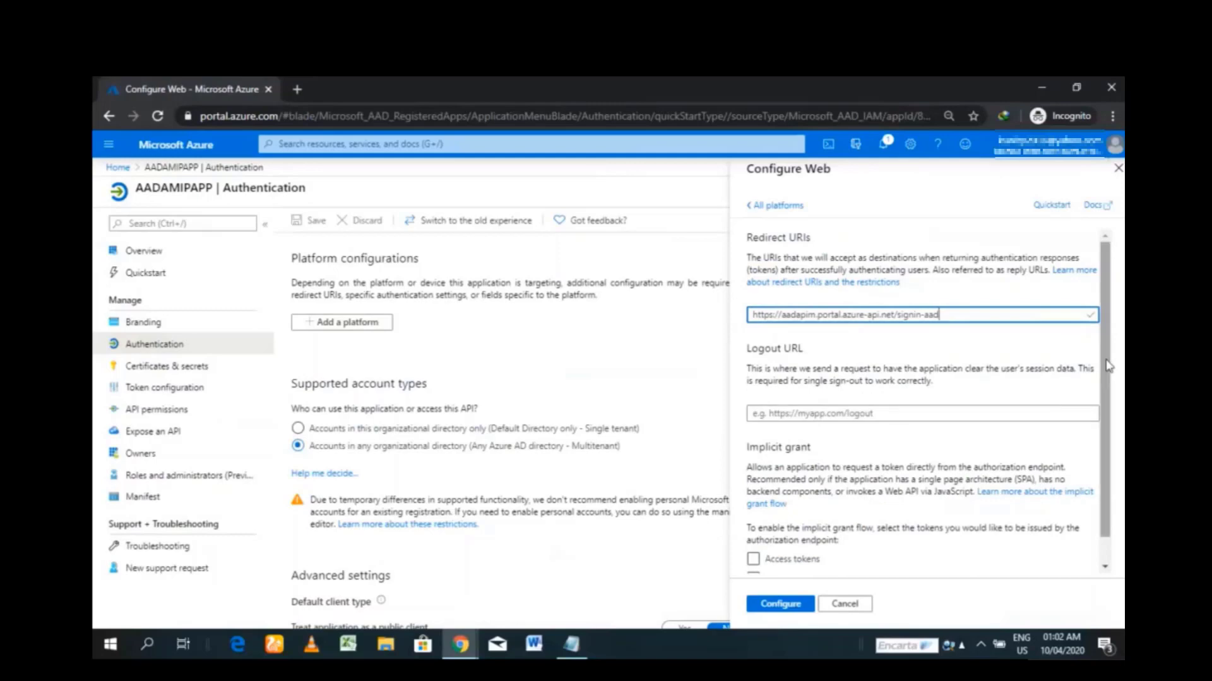
{"action": "scroll", "coordinate": [1114, 403], "scroll_direction": "down", "scroll_amount": 1}
{"action": "left_click", "coordinate": [771, 553]}
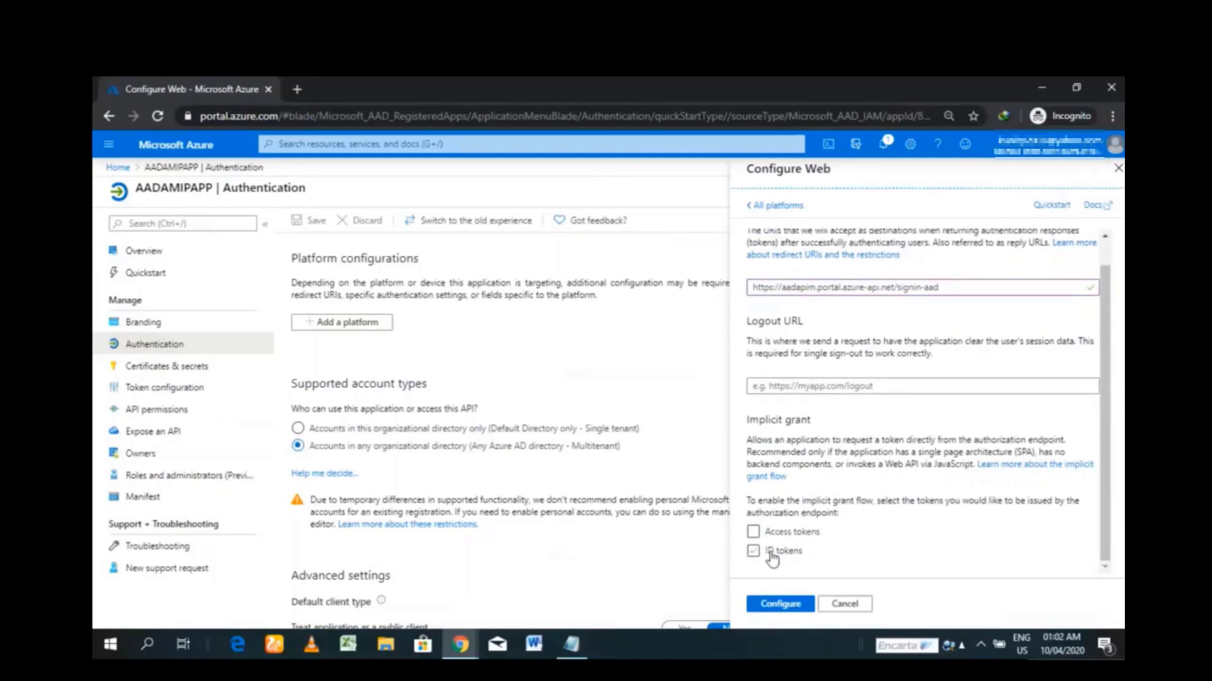
{"action": "left_click", "coordinate": [780, 604]}
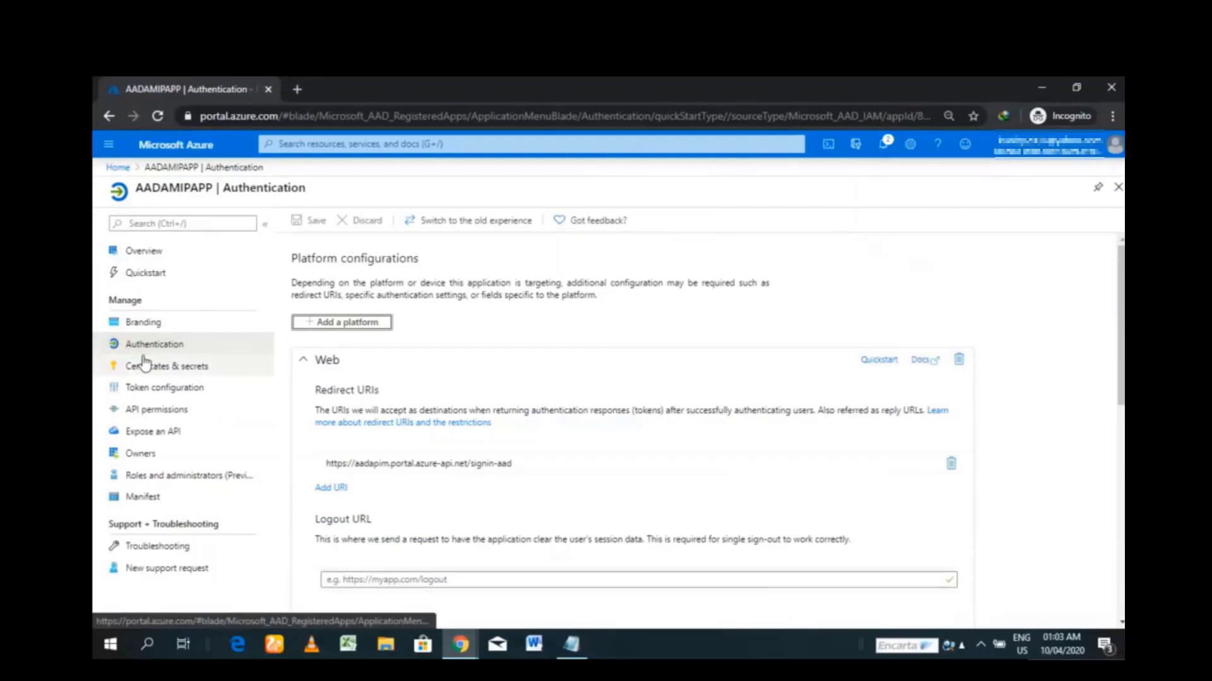
- Under AADAMIPAPP's API permissions, add the Azure Active Directory Graph Directory.Read.All application permission
{"action": "left_click", "coordinate": [176, 416]}
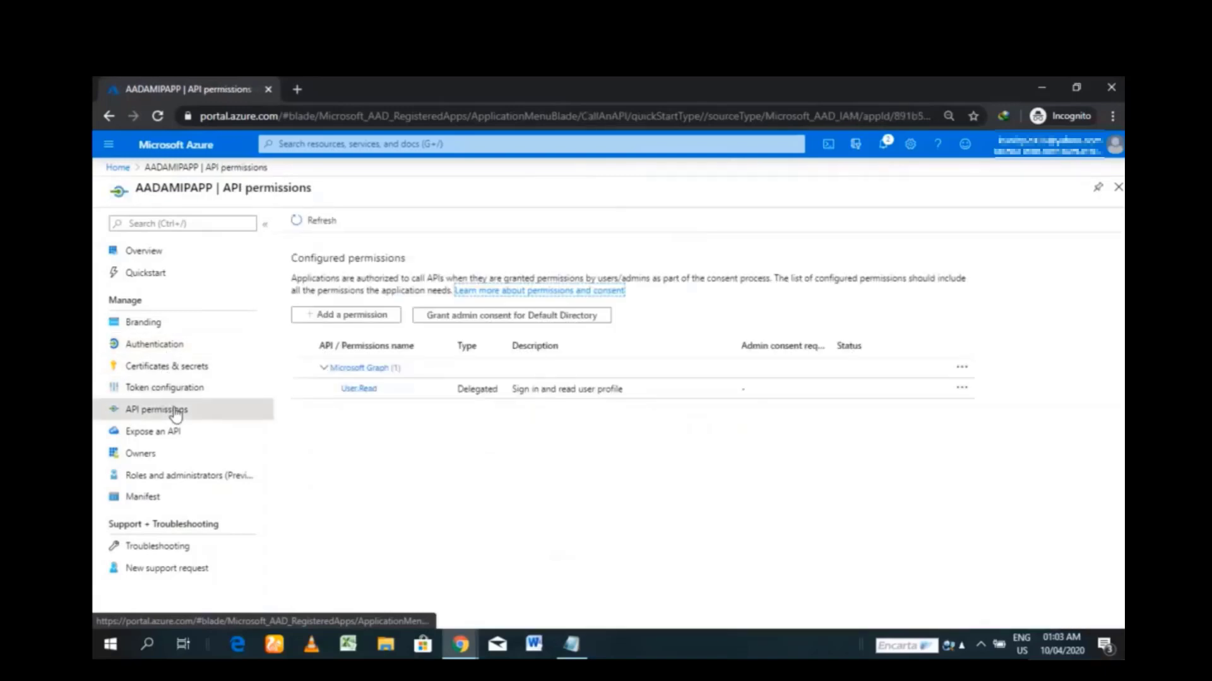
{"action": "left_click", "coordinate": [354, 319]}
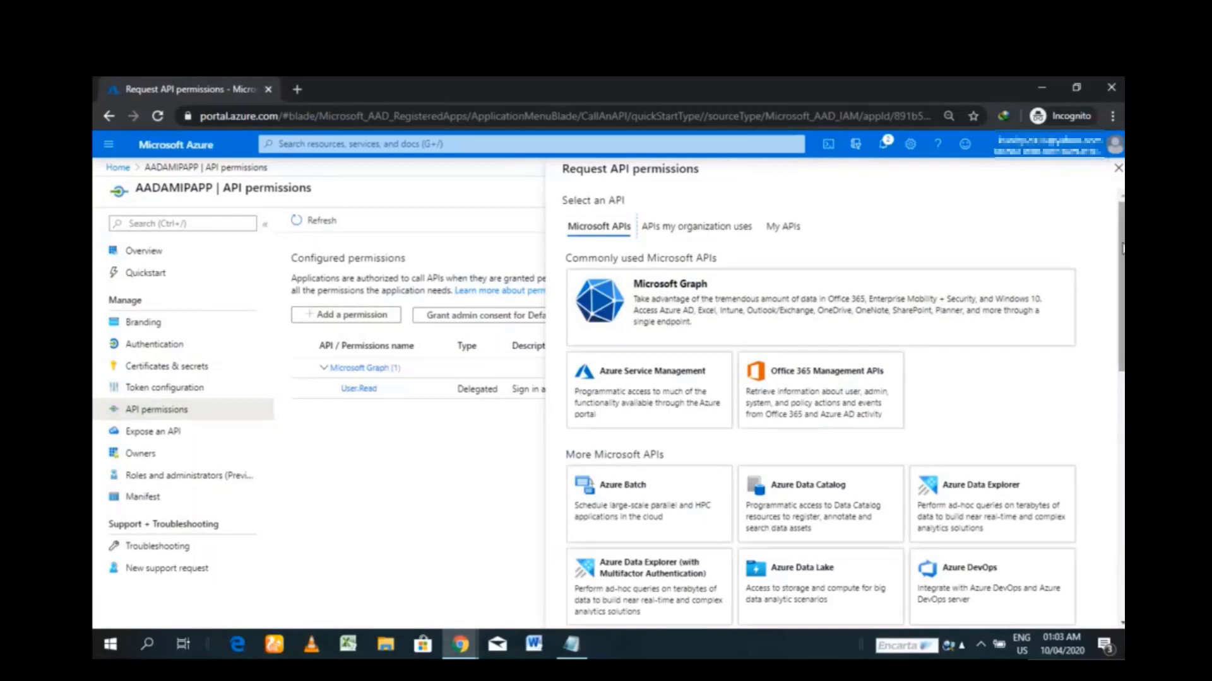
{"action": "scroll", "coordinate": [820, 404], "scroll_direction": "down", "scroll_amount": 5}
{"action": "scroll", "coordinate": [820, 404], "scroll_direction": "down", "scroll_amount": 5}
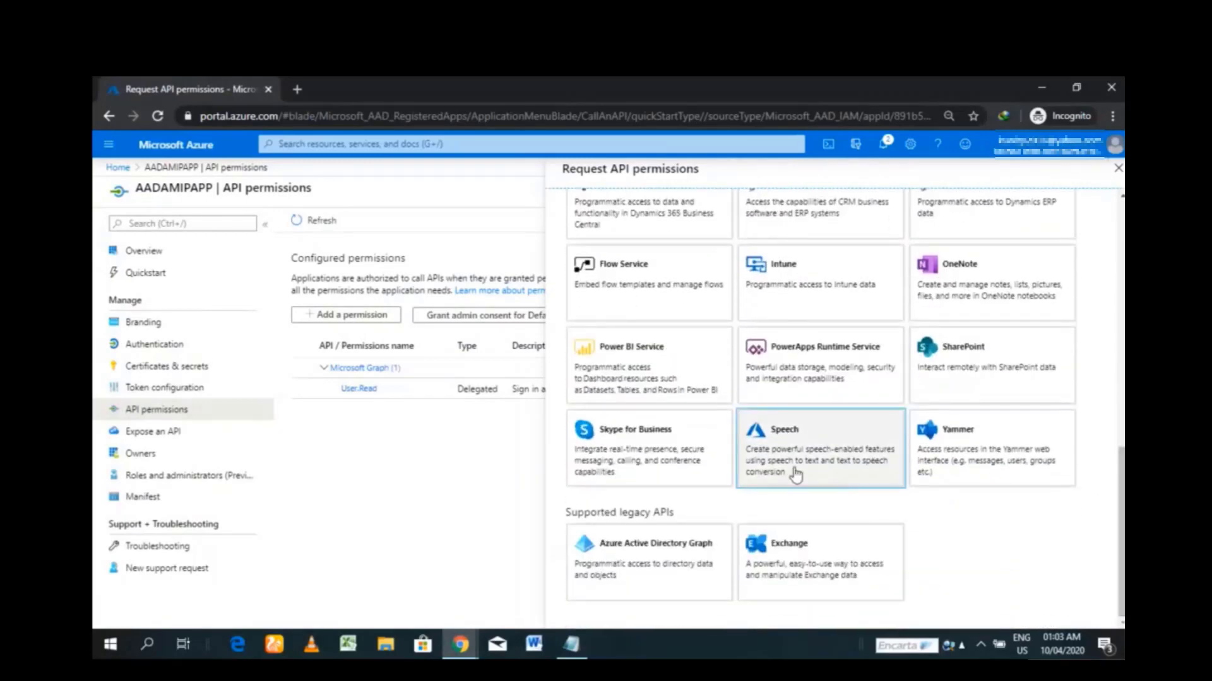
{"action": "left_click", "coordinate": [652, 558]}
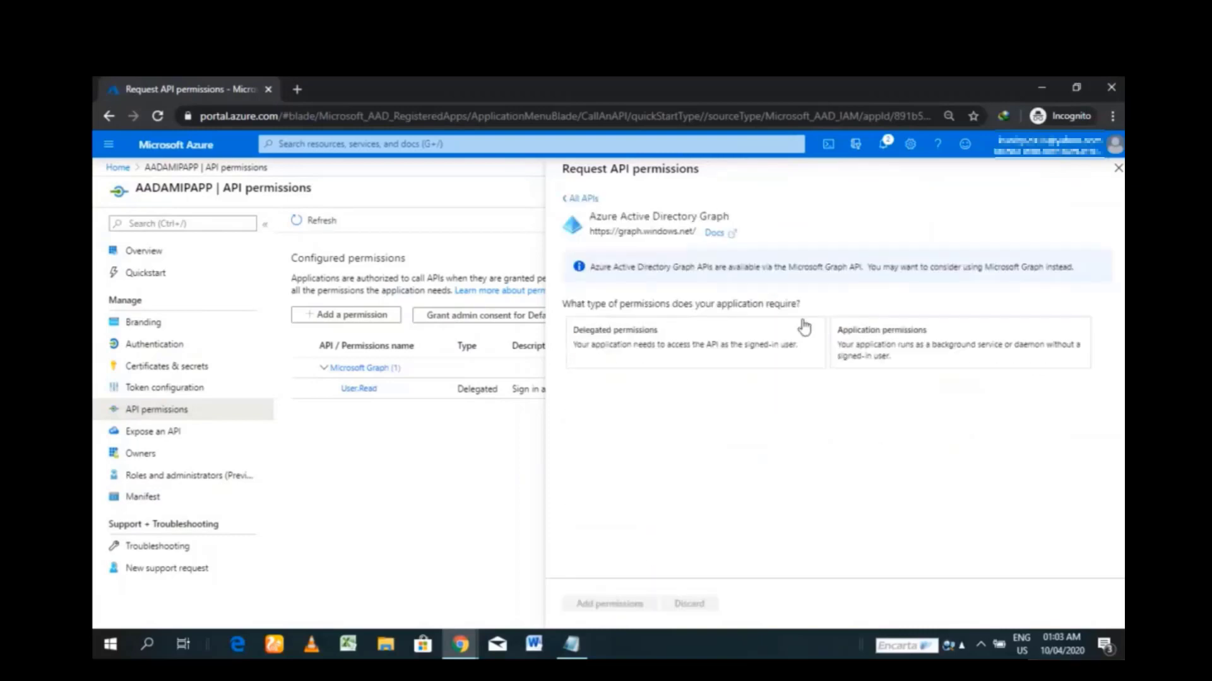
{"action": "left_click", "coordinate": [911, 330]}
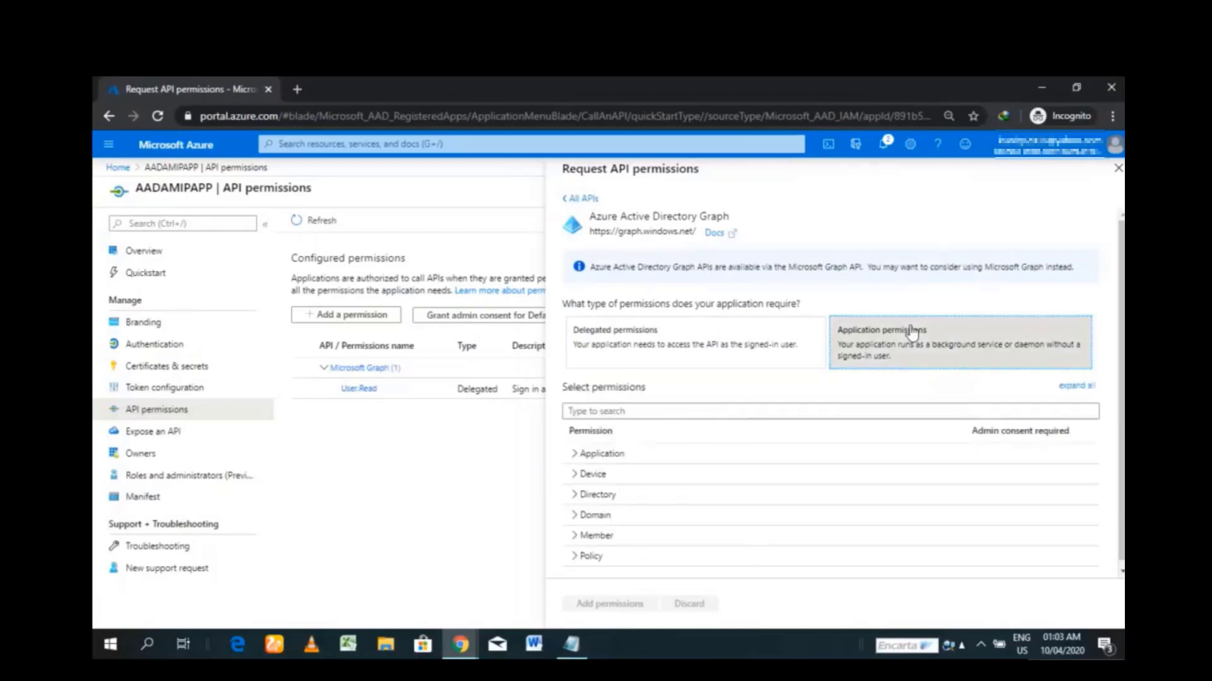
{"action": "left_click", "coordinate": [575, 496]}
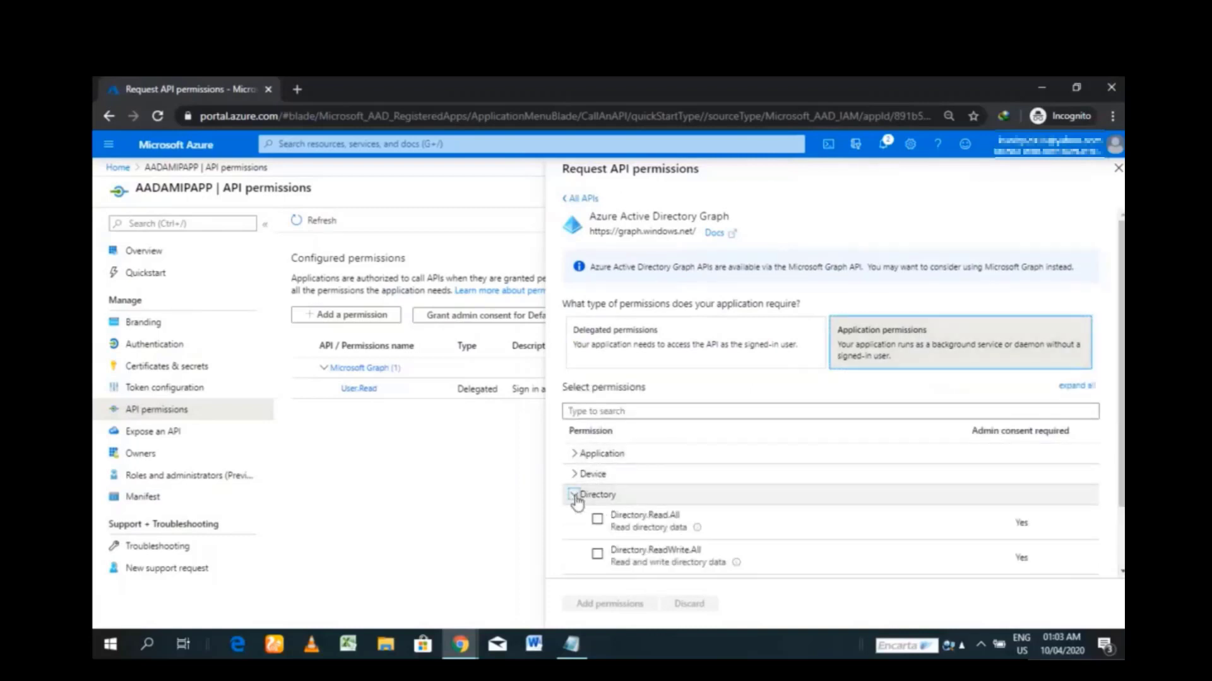
{"action": "left_click", "coordinate": [597, 521]}
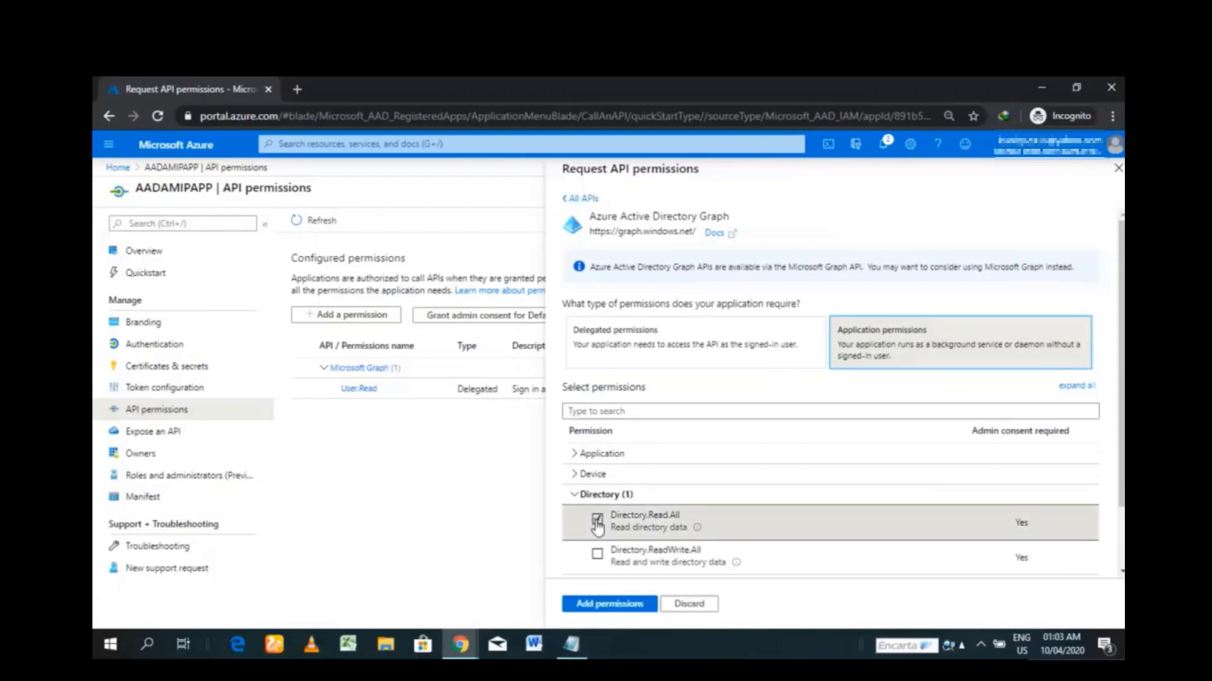
{"action": "left_click", "coordinate": [617, 605]}
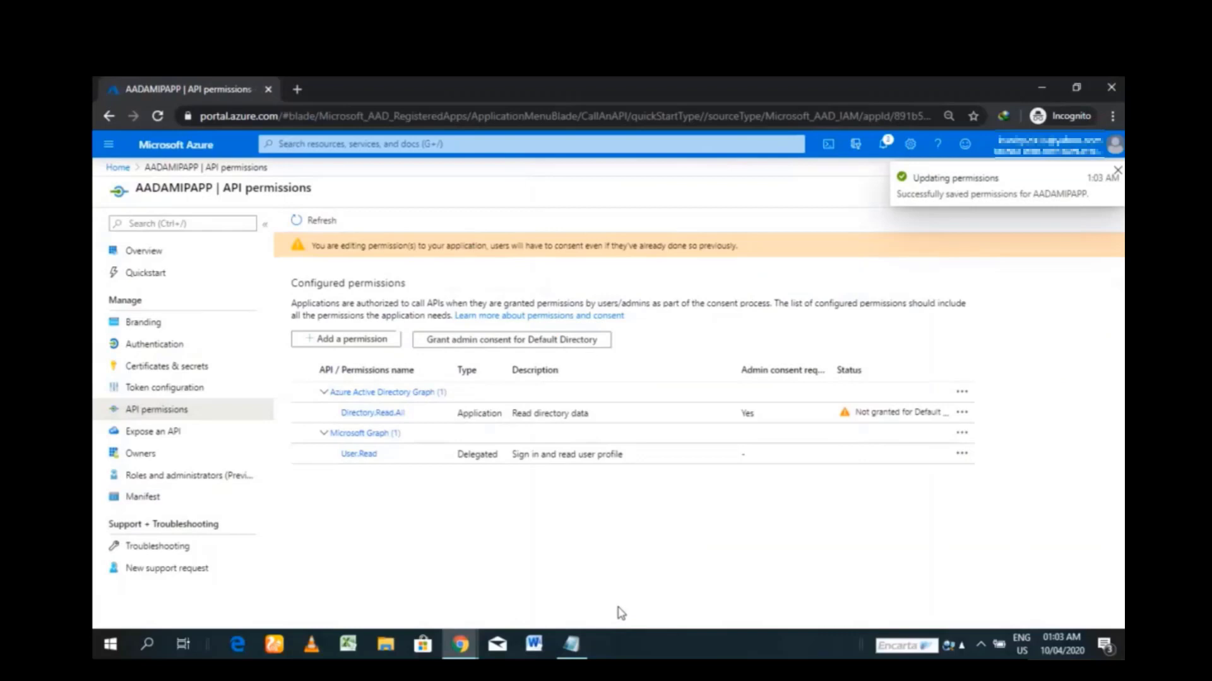
- Grant and confirm admin consent for Default Directory, then bring the AADAPIM Identities window to full screen
{"action": "left_click", "coordinate": [499, 340]}
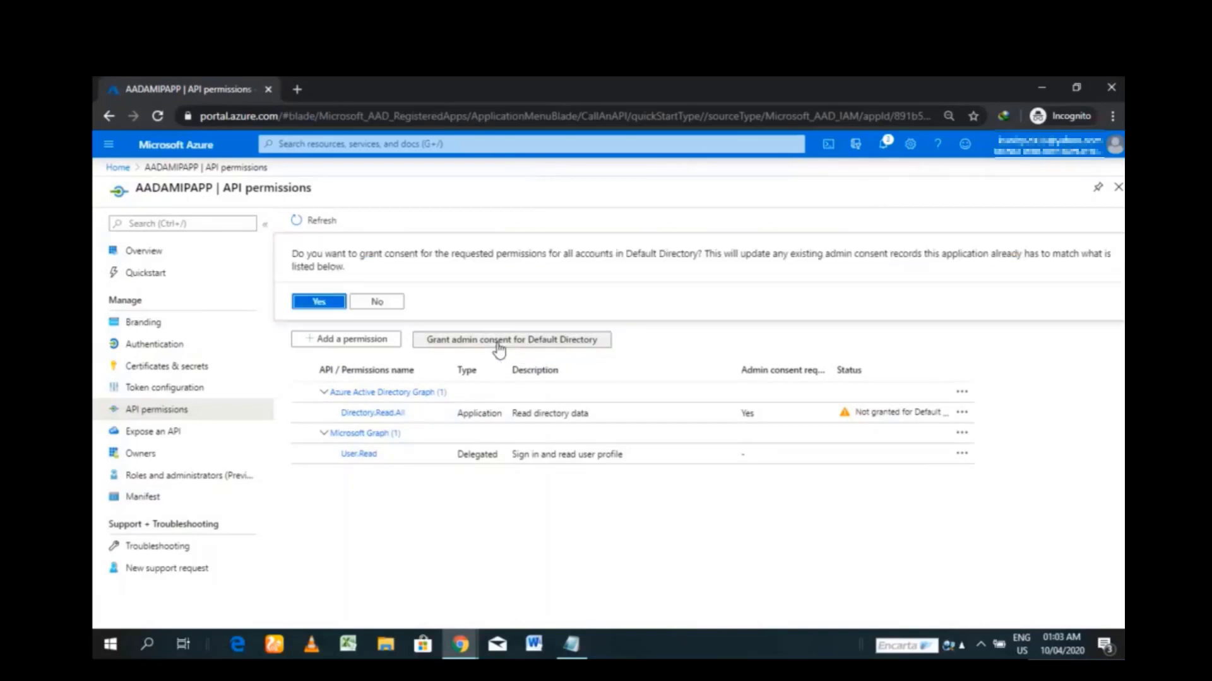
{"action": "left_click", "coordinate": [322, 302]}
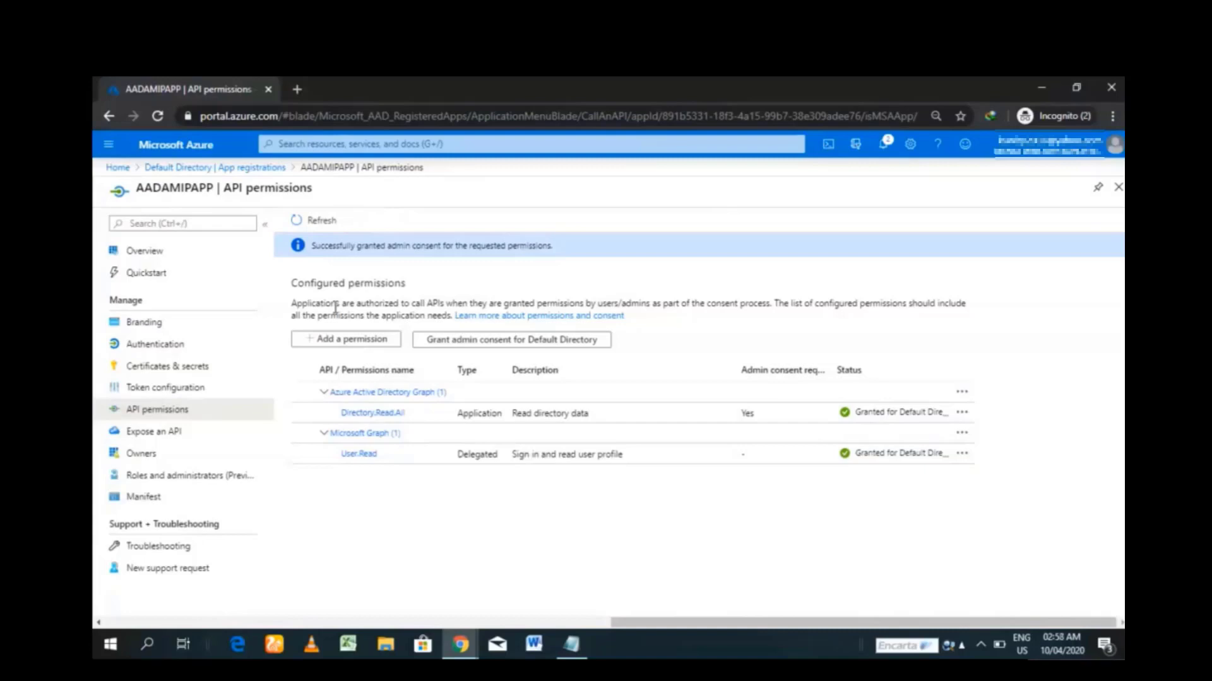
{"action": "left_click", "coordinate": [1077, 89]}
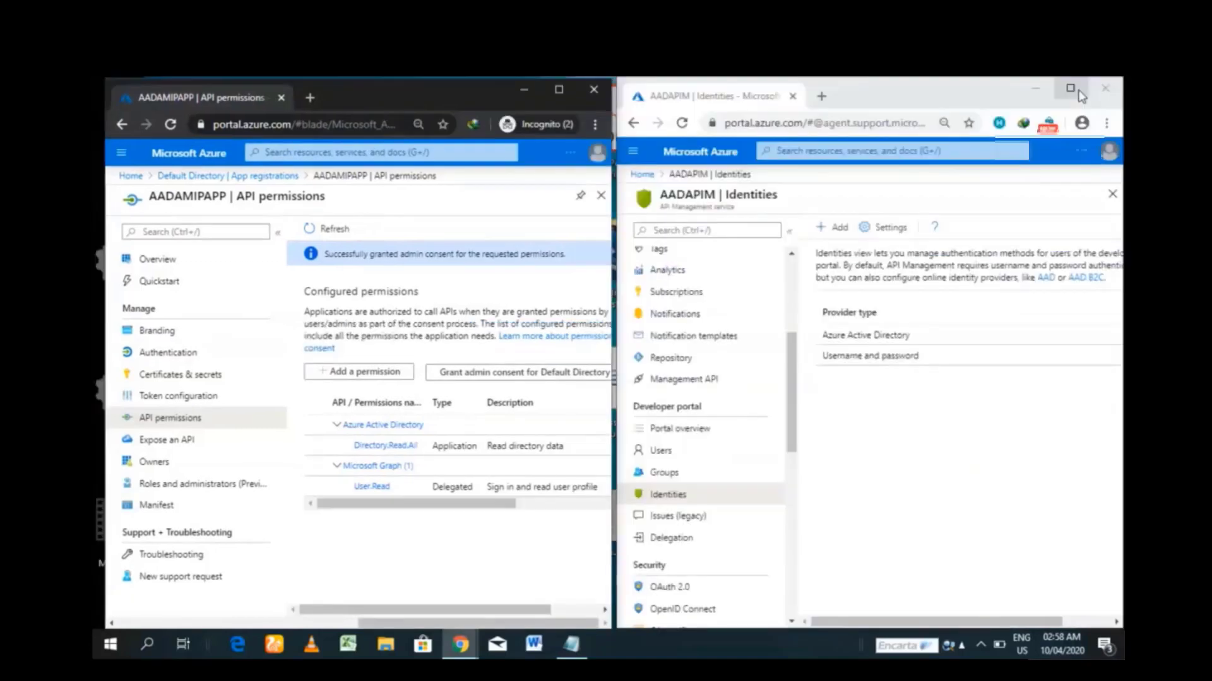
{"action": "left_click", "coordinate": [1075, 88]}
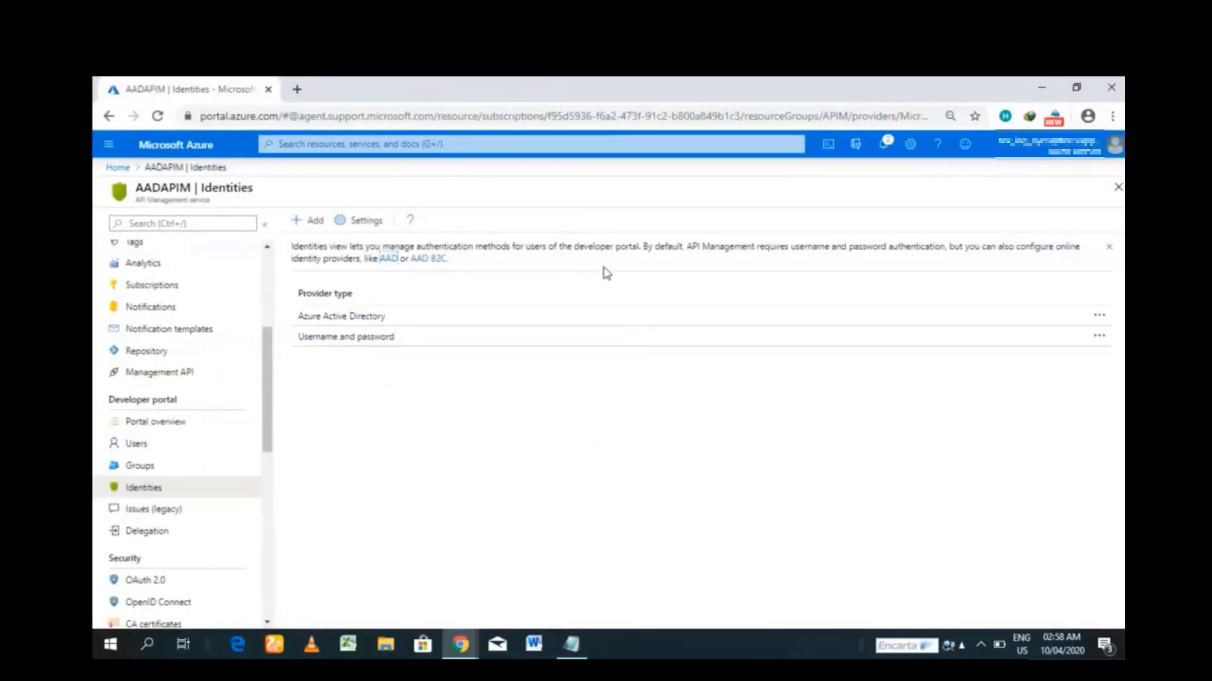
- Add the tenant's Azure AD group testGroup to AADAPIM's Groups, then go back to the service Overview
{"action": "left_click", "coordinate": [153, 468]}
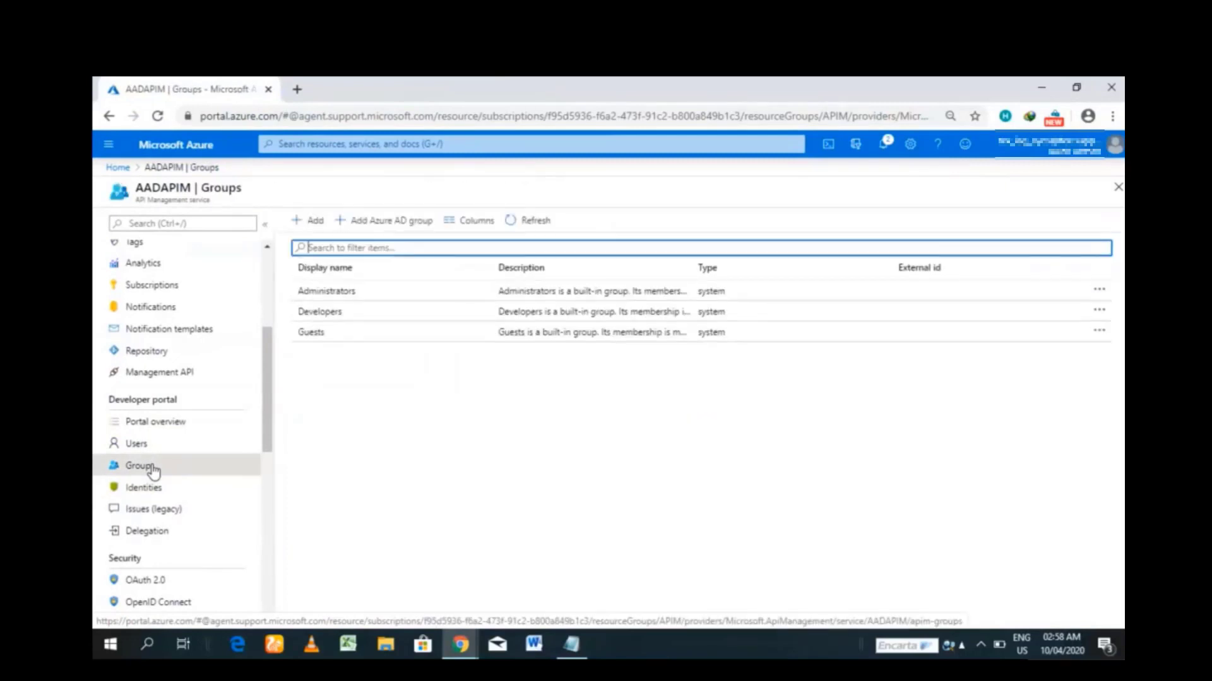
{"action": "left_click", "coordinate": [378, 224]}
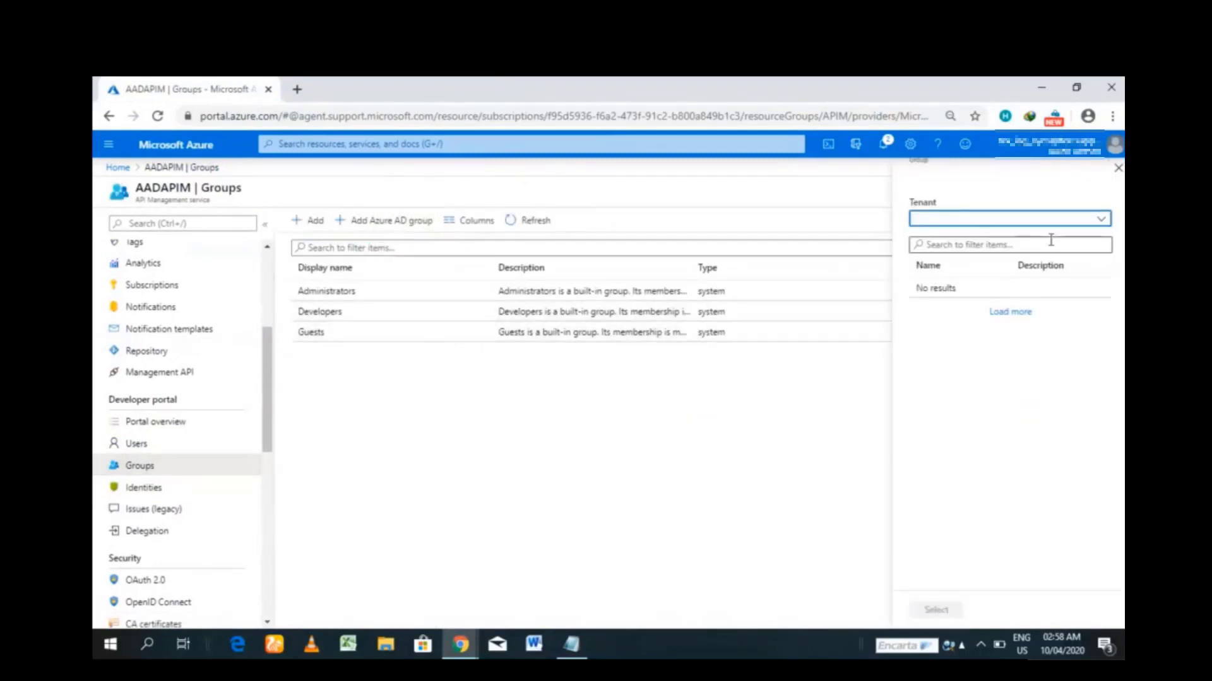
{"action": "left_click", "coordinate": [1106, 220]}
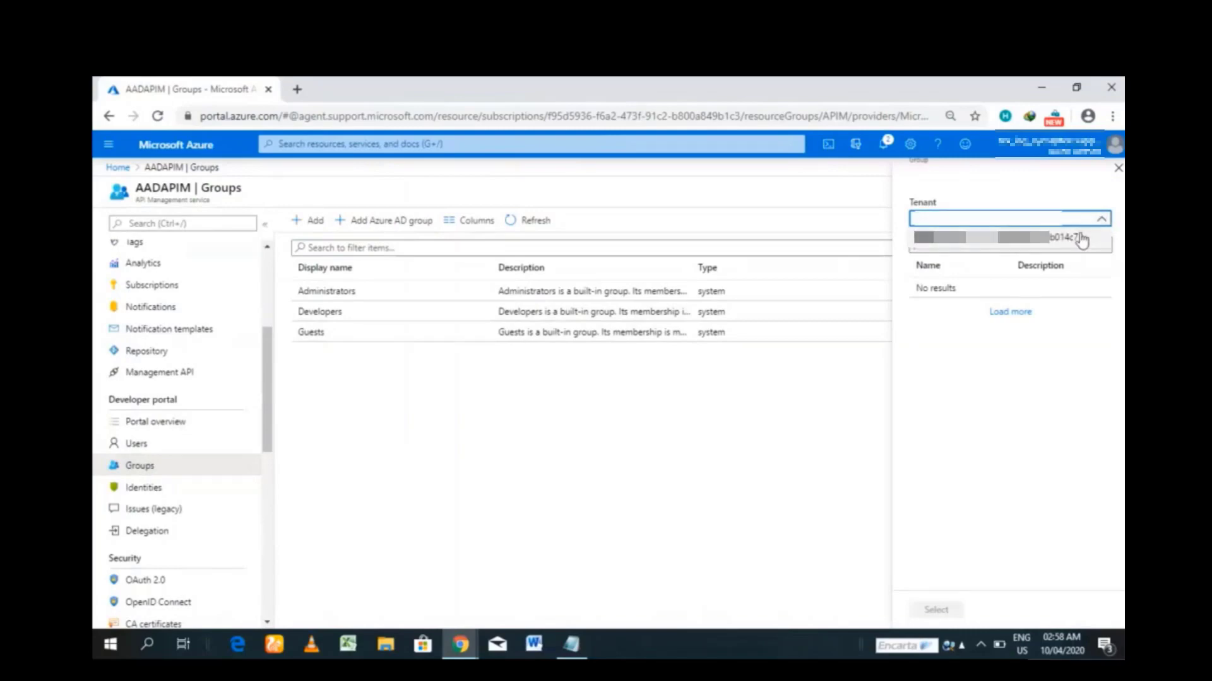
{"action": "left_click", "coordinate": [1079, 239]}
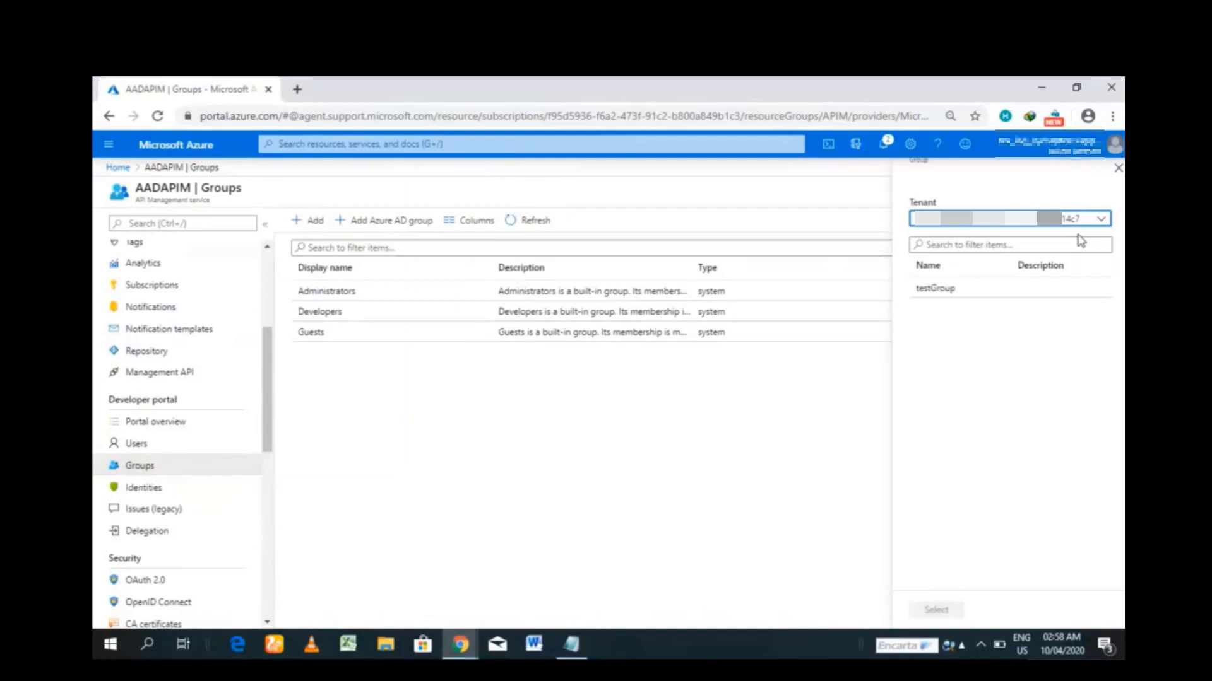
{"action": "left_click", "coordinate": [940, 292]}
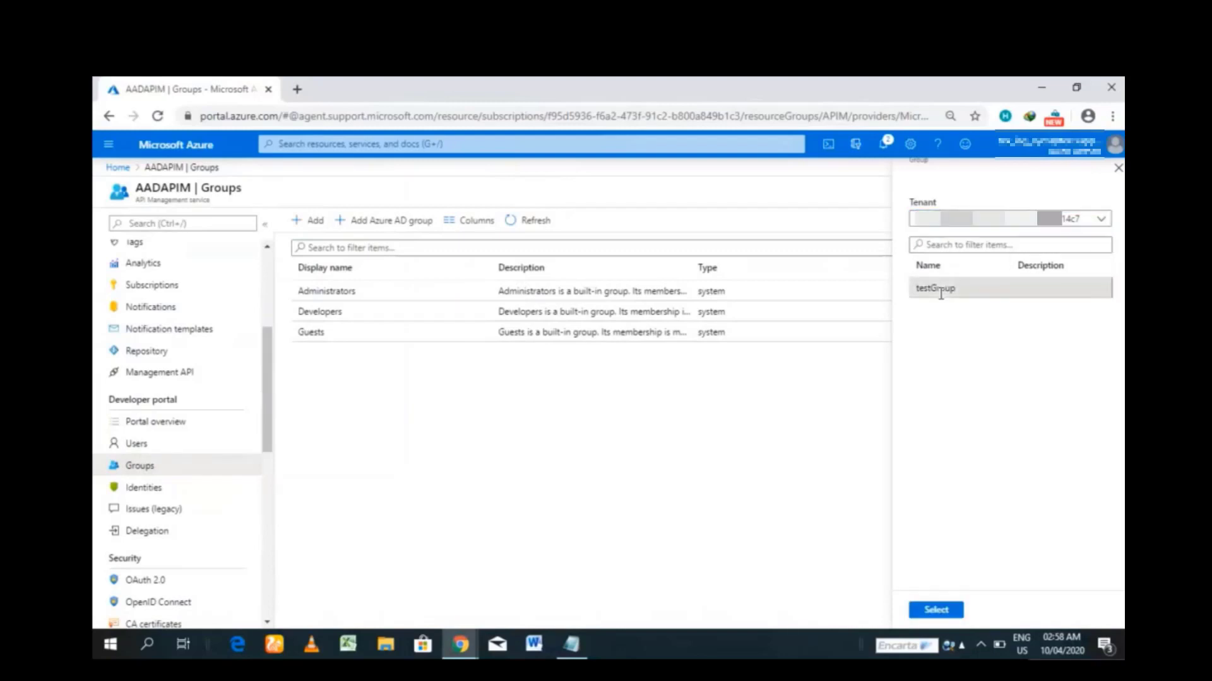
{"action": "left_click", "coordinate": [944, 612]}
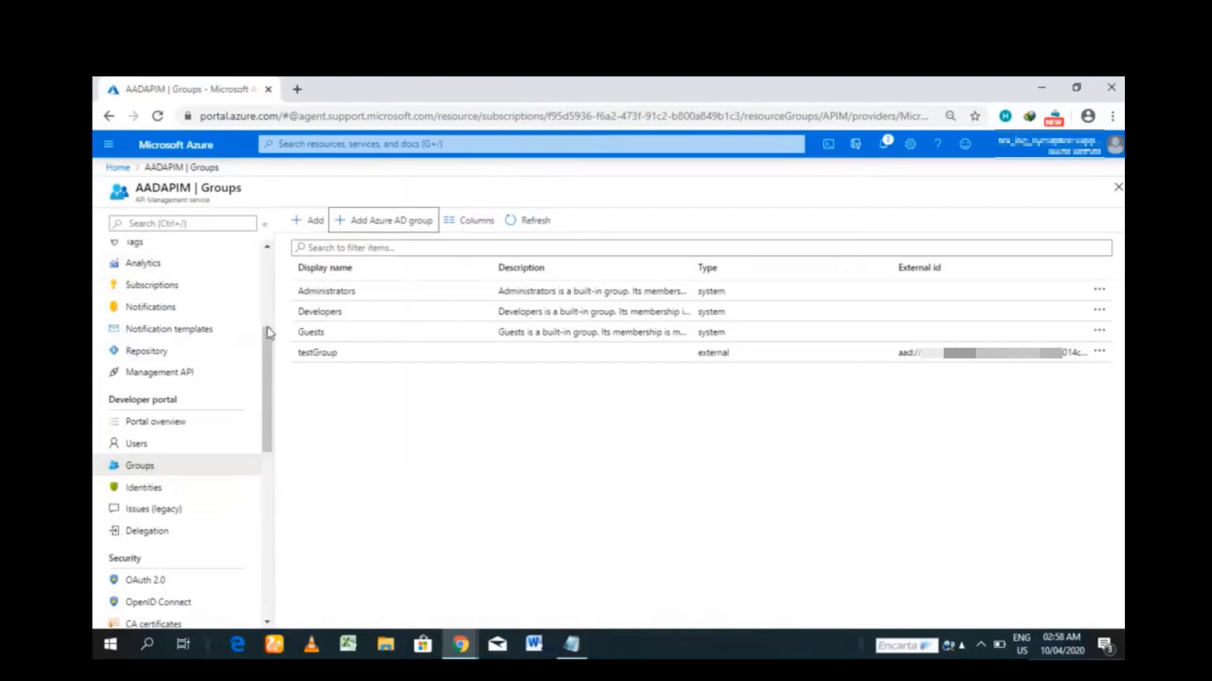
{"action": "left_click_drag", "start_coordinate": [268, 335], "coordinate": [259, 233]}
{"action": "left_click", "coordinate": [164, 254]}
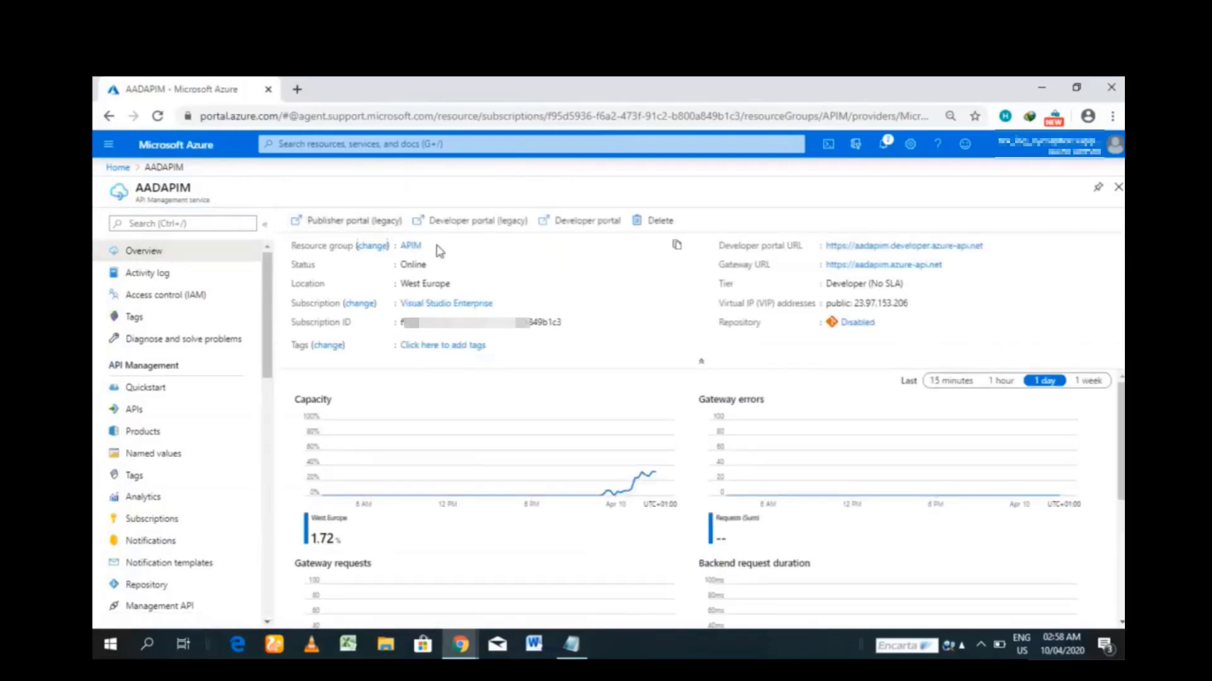
- Open the aadapim.portal.azure-api.net developer portal in an incognito window and go to its Sign in page
{"action": "left_click", "coordinate": [478, 223]}
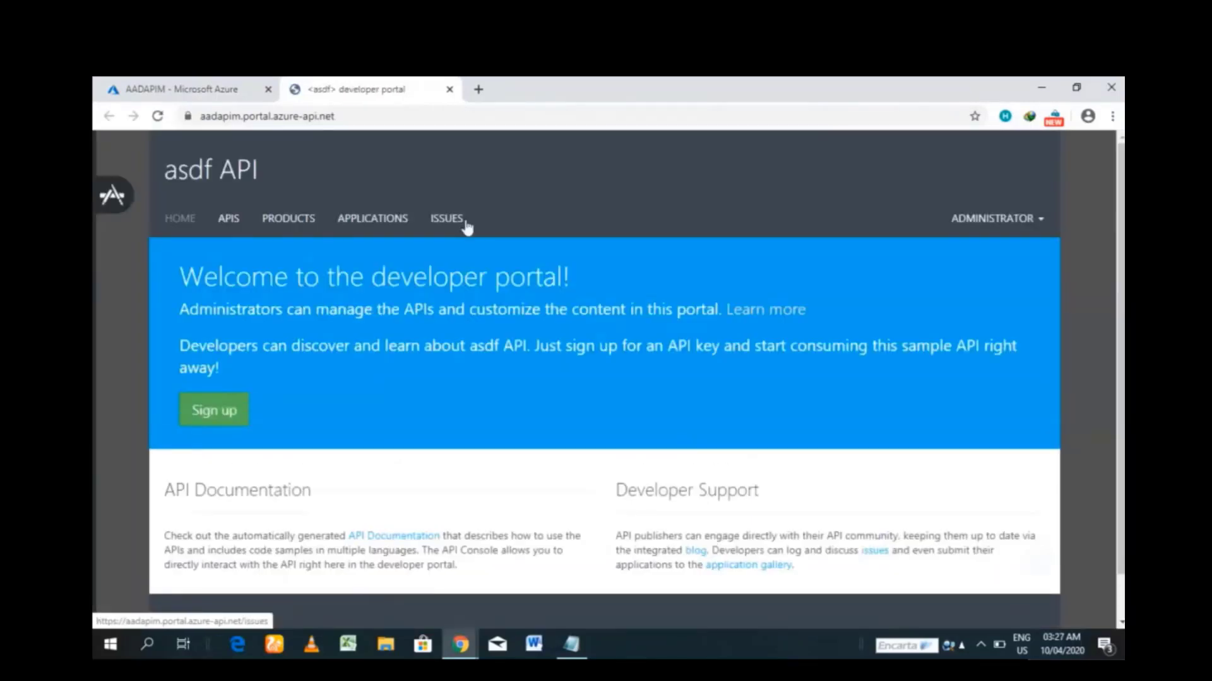
{"action": "left_click", "coordinate": [374, 119]}
{"action": "key", "text": "ctrl+c"}
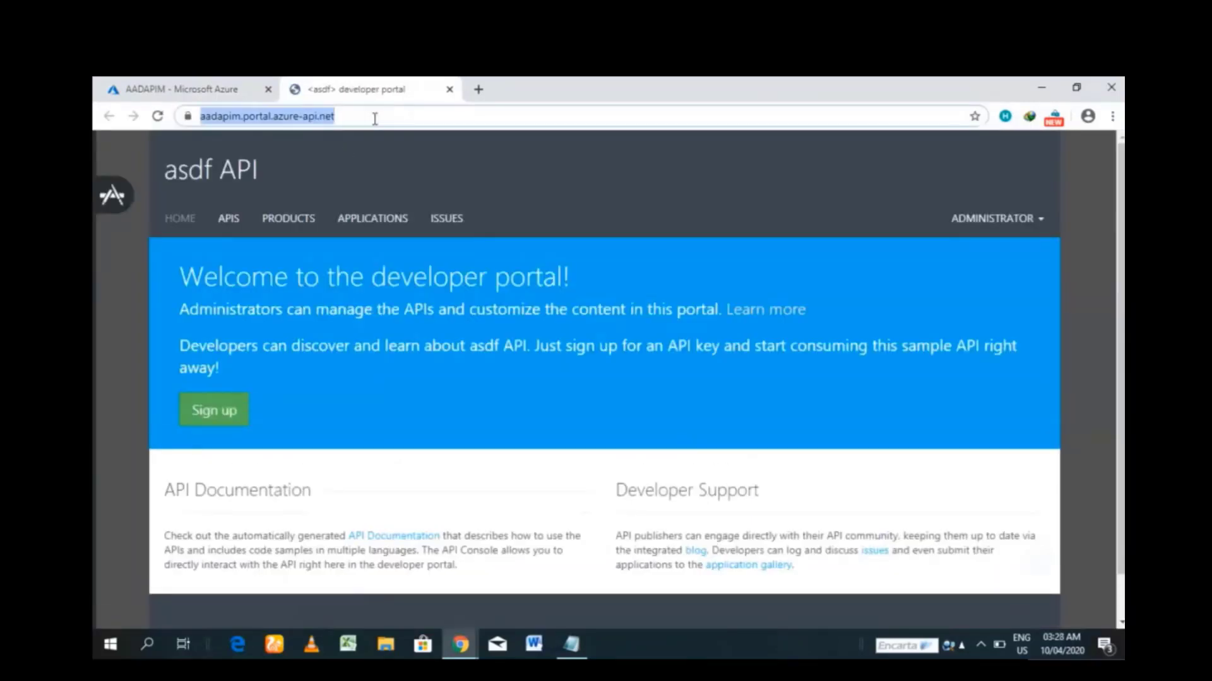
{"action": "left_click", "coordinate": [1113, 118]}
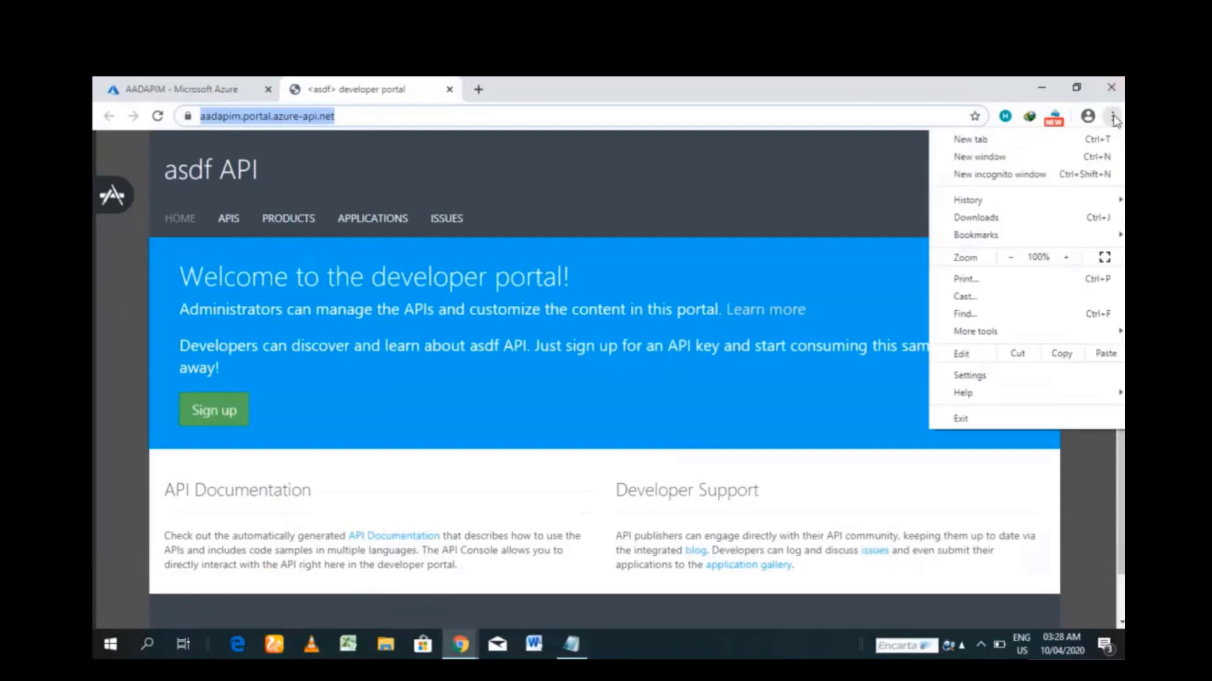
{"action": "left_click", "coordinate": [1042, 176]}
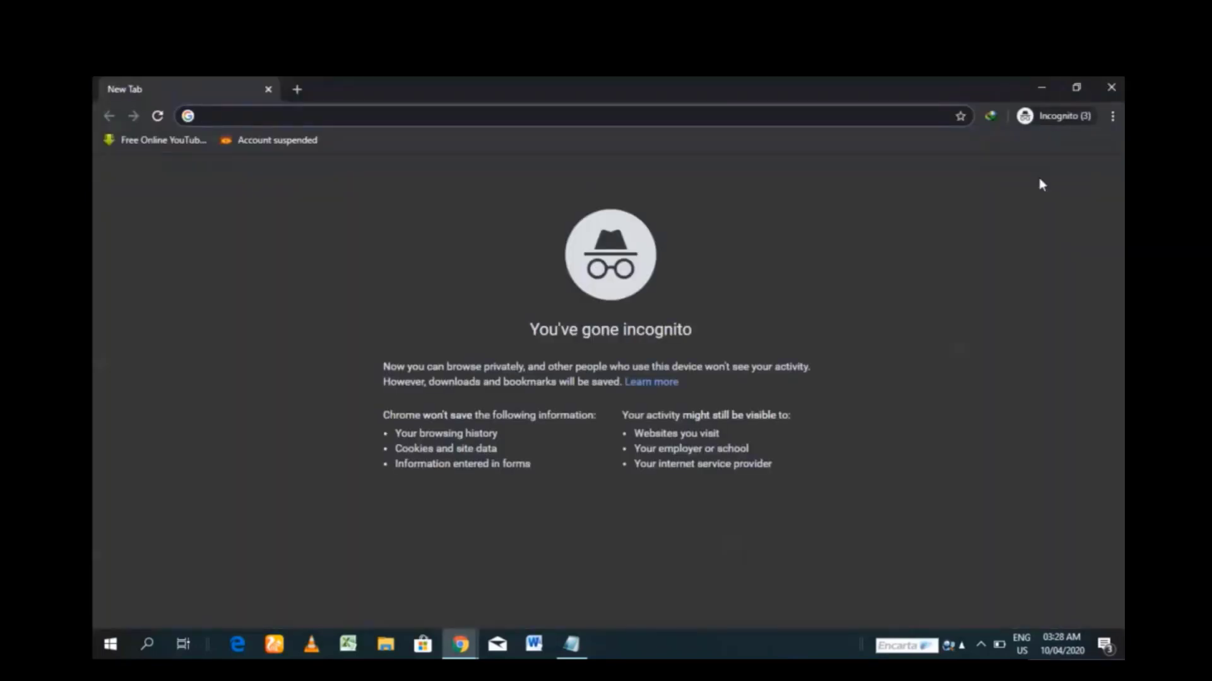
{"action": "key", "text": "ctrl+v"}
{"action": "key", "text": "Return"}
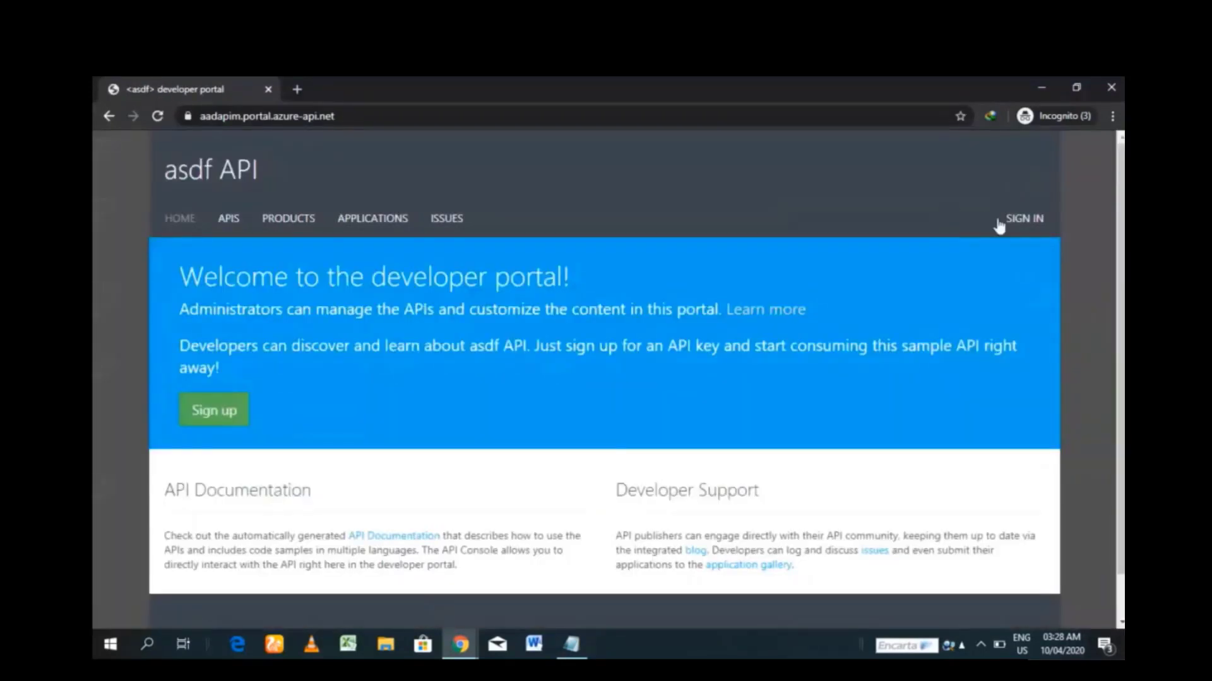
{"action": "left_click", "coordinate": [1022, 229]}
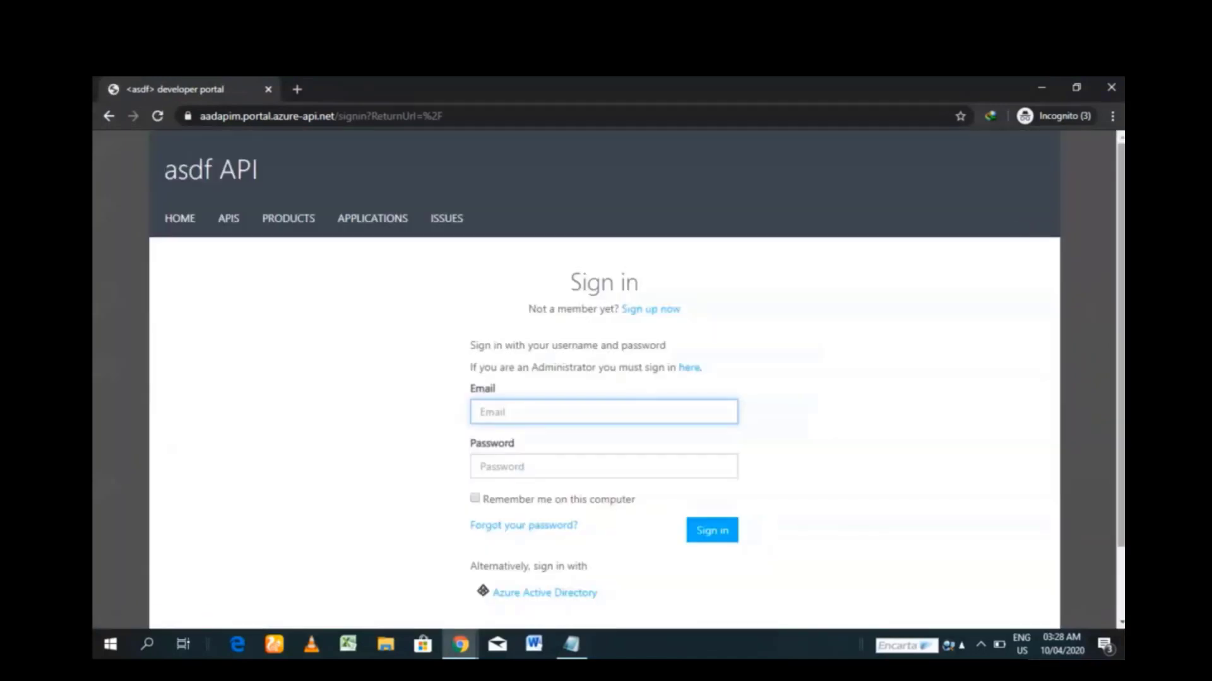
{"action": "scroll", "coordinate": [607, 486], "scroll_direction": "down", "scroll_amount": 3}
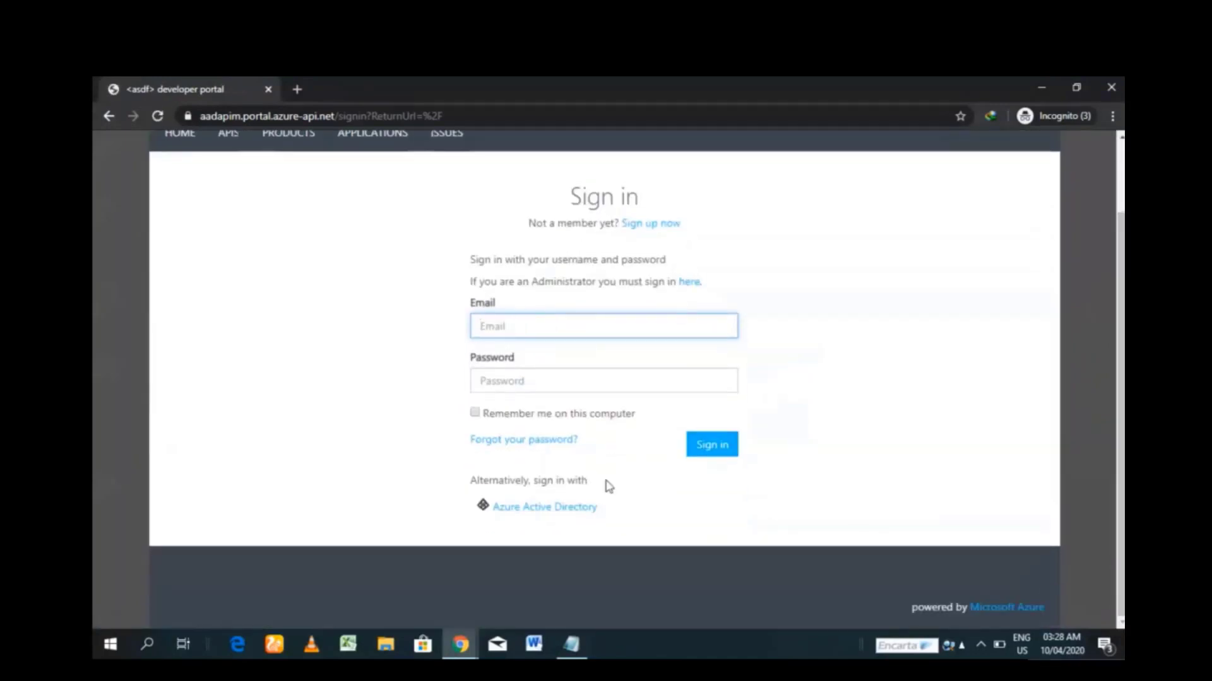
- Choose Azure Active Directory sign-in and enter the test user's saved e-mail and password
{"action": "left_click", "coordinate": [544, 508]}
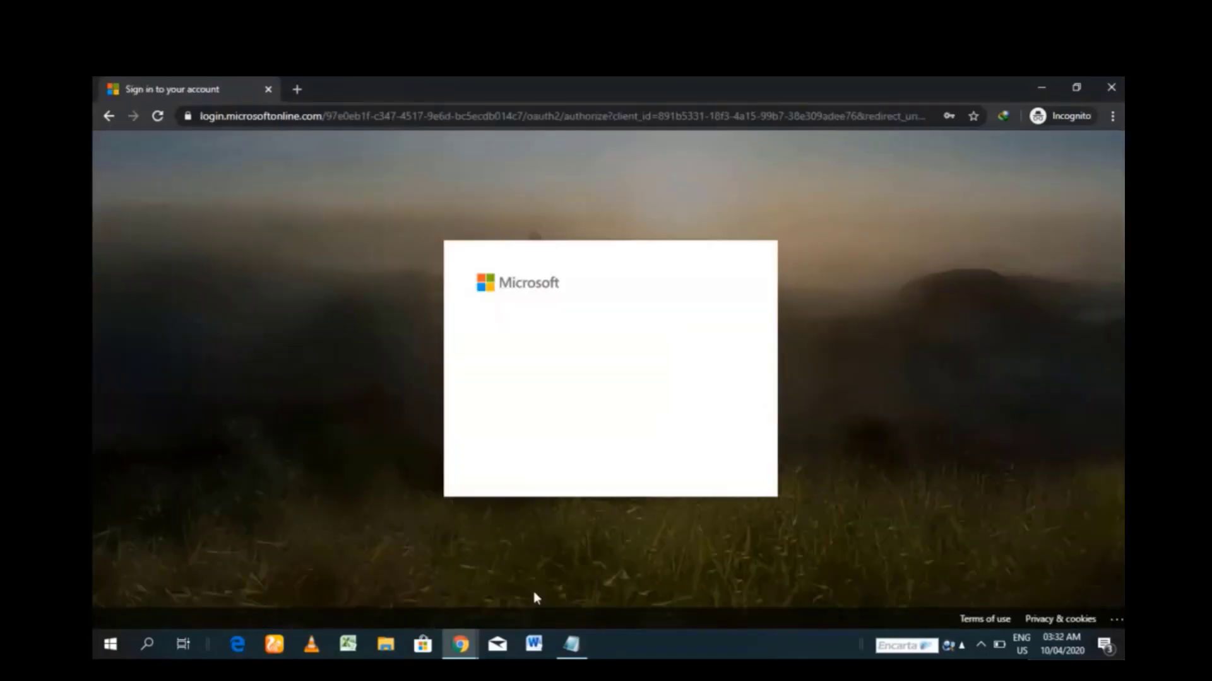
{"action": "left_click", "coordinate": [520, 349]}
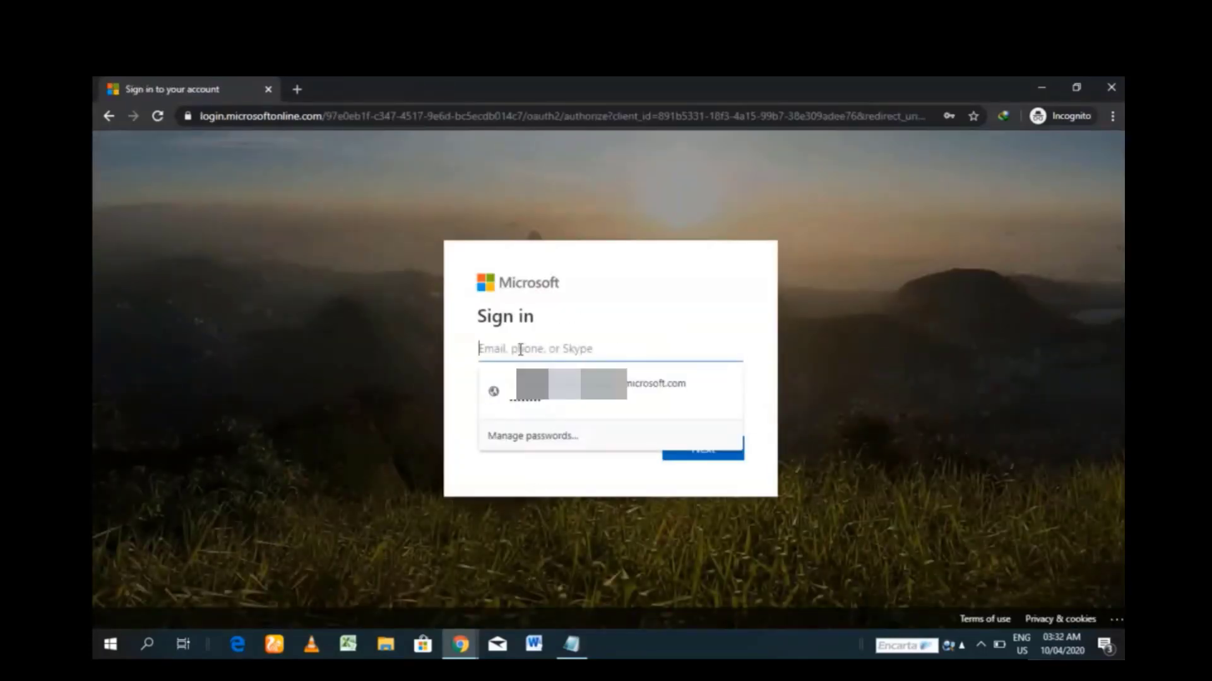
{"action": "key", "text": "Down"}
{"action": "key", "text": "Return"}
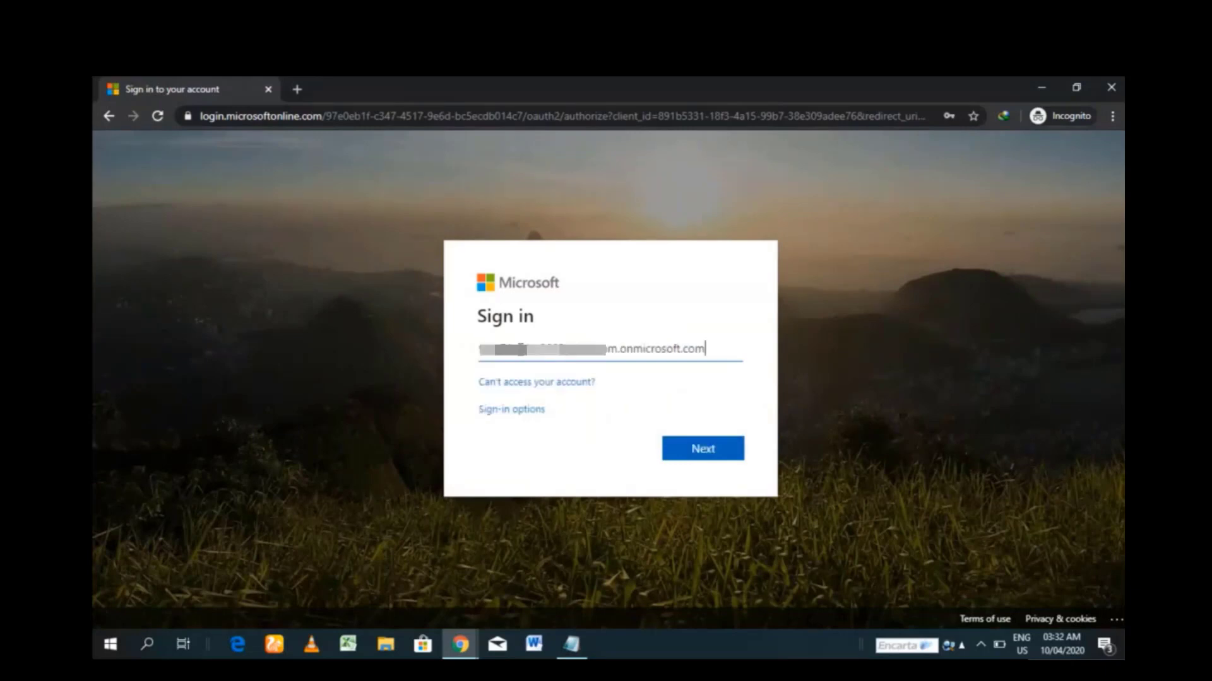
{"action": "left_click", "coordinate": [704, 457]}
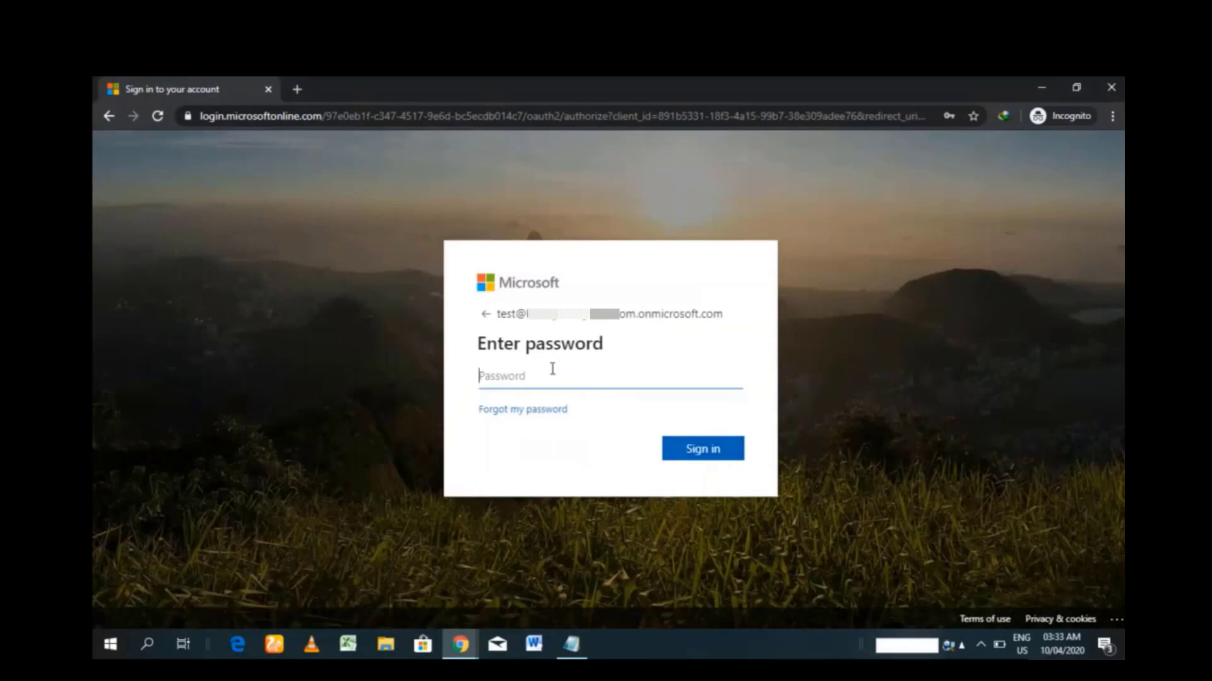
{"action": "left_click", "coordinate": [548, 376]}
{"action": "key", "text": "Down"}
{"action": "key", "text": "Return"}
{"action": "left_click", "coordinate": [702, 447]}
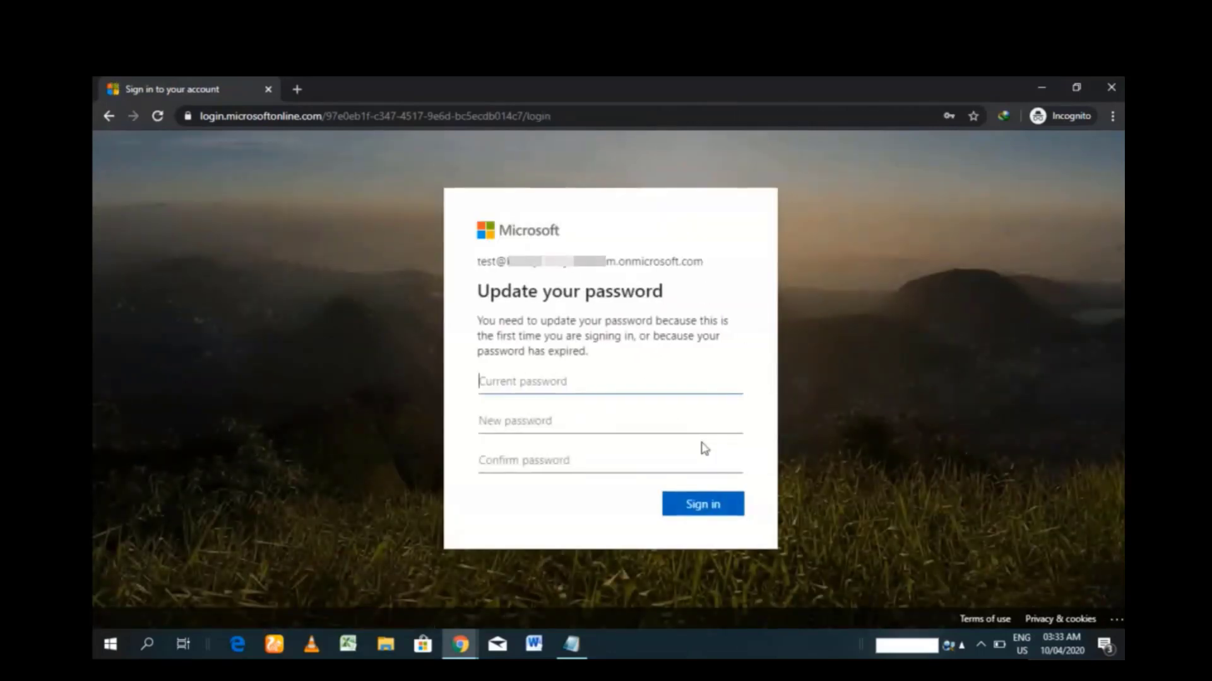
- Replace the first-time password by filling current, new and confirm password fields, then sign in
{"action": "left_click", "coordinate": [546, 381]}
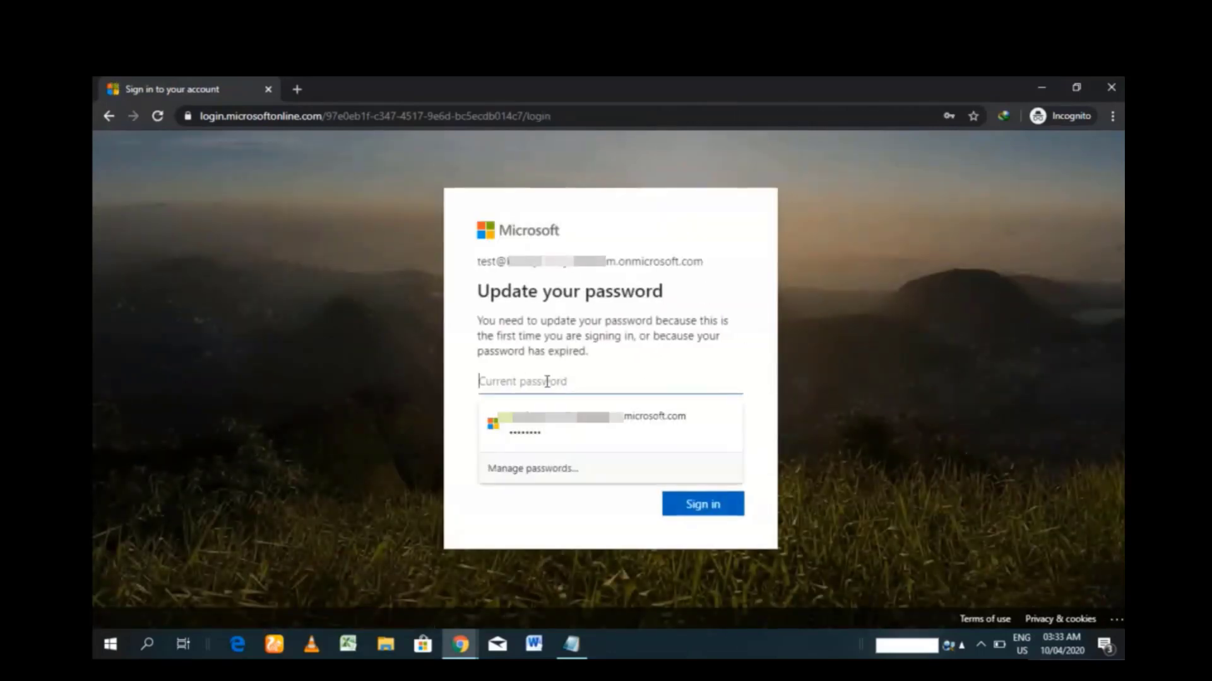
{"action": "key", "text": "ctrl+v"}
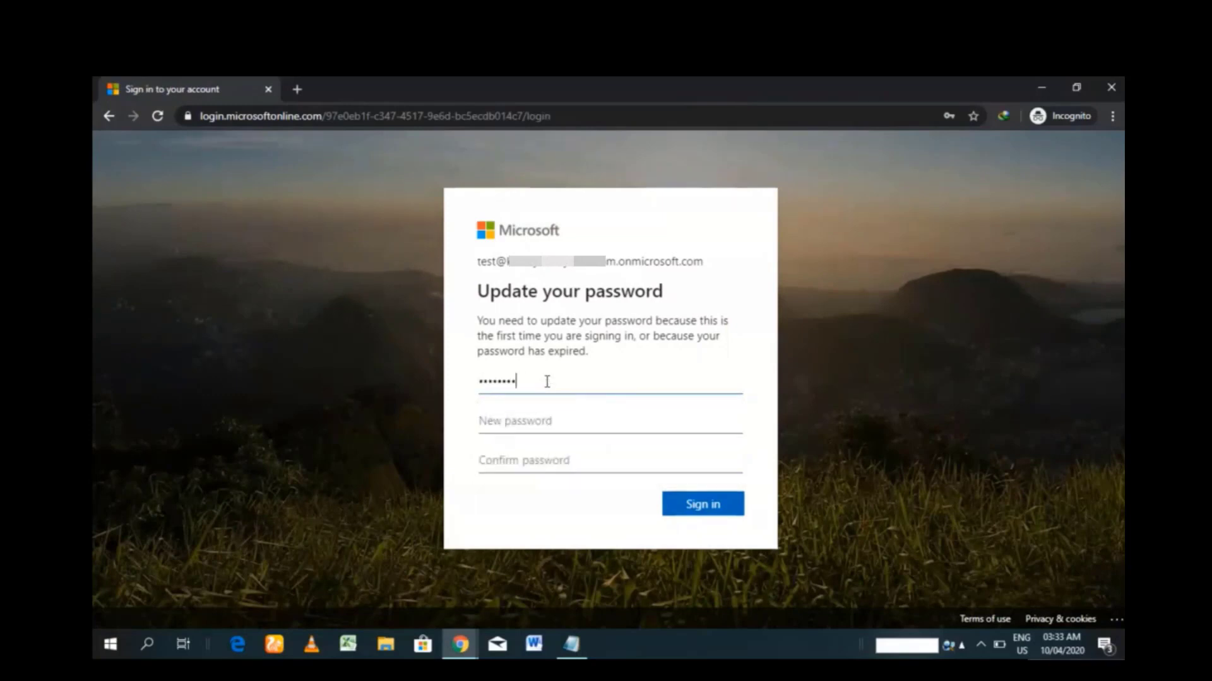
{"action": "left_click", "coordinate": [538, 421]}
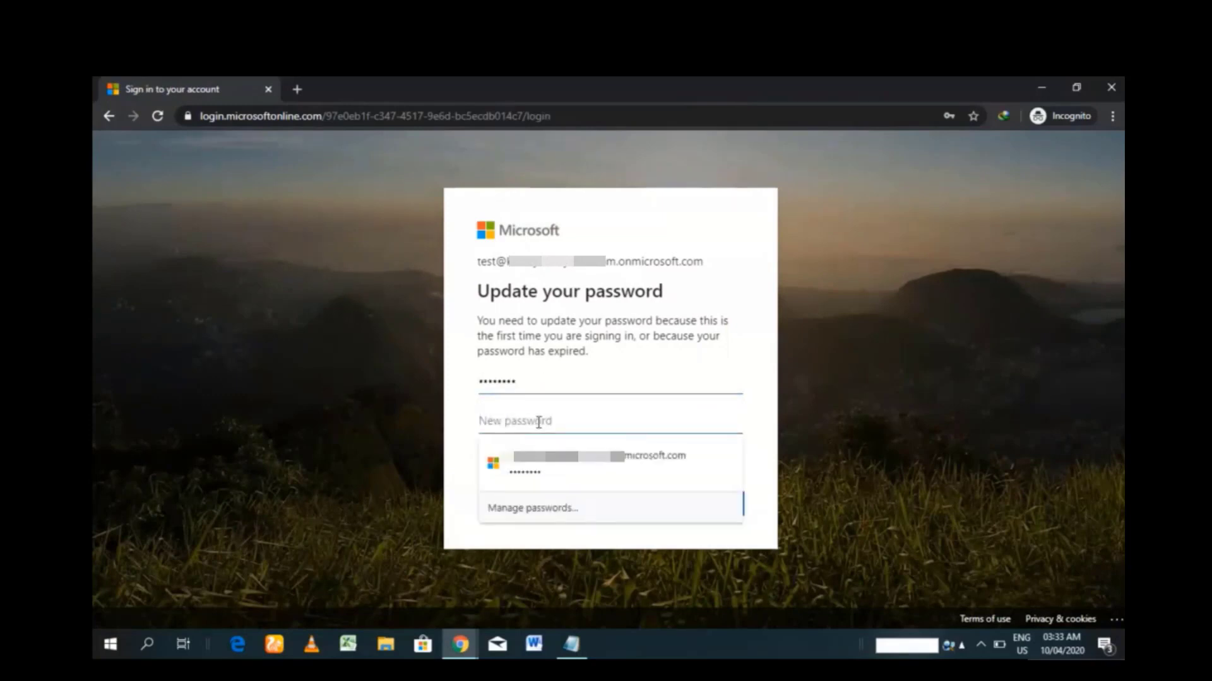
{"action": "key", "text": "ctrl+v"}
{"action": "left_click", "coordinate": [526, 463]}
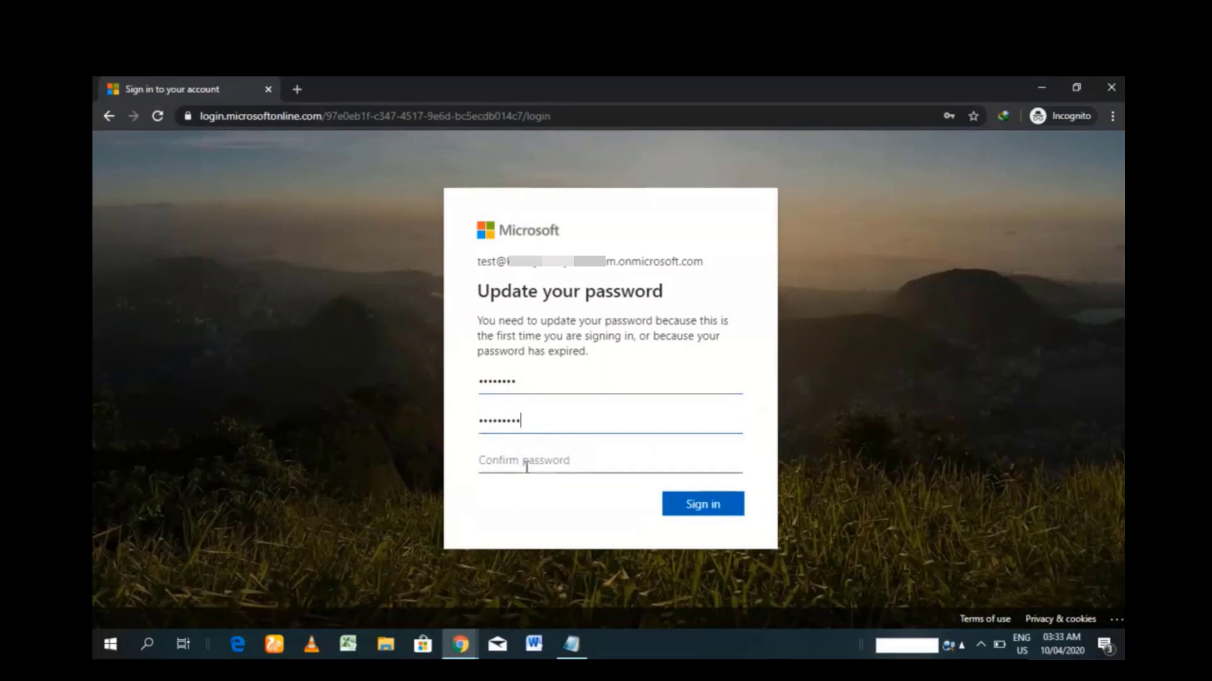
{"action": "key", "text": "ctrl+v"}
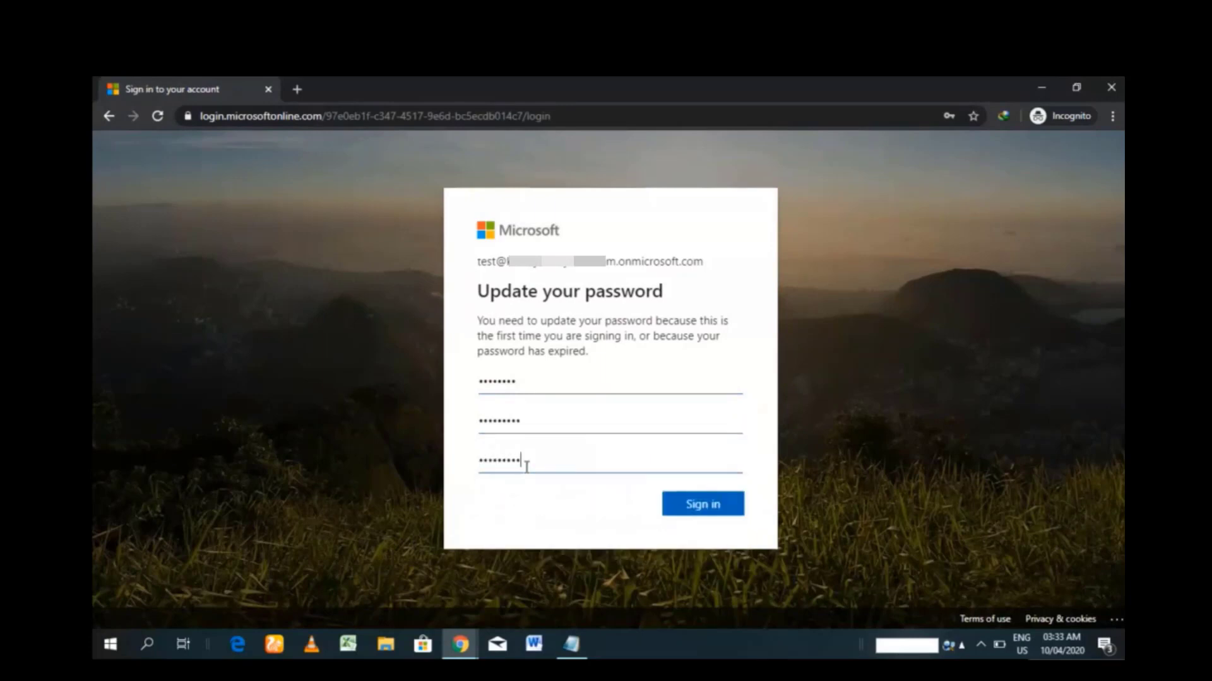
{"action": "left_click", "coordinate": [694, 503]}
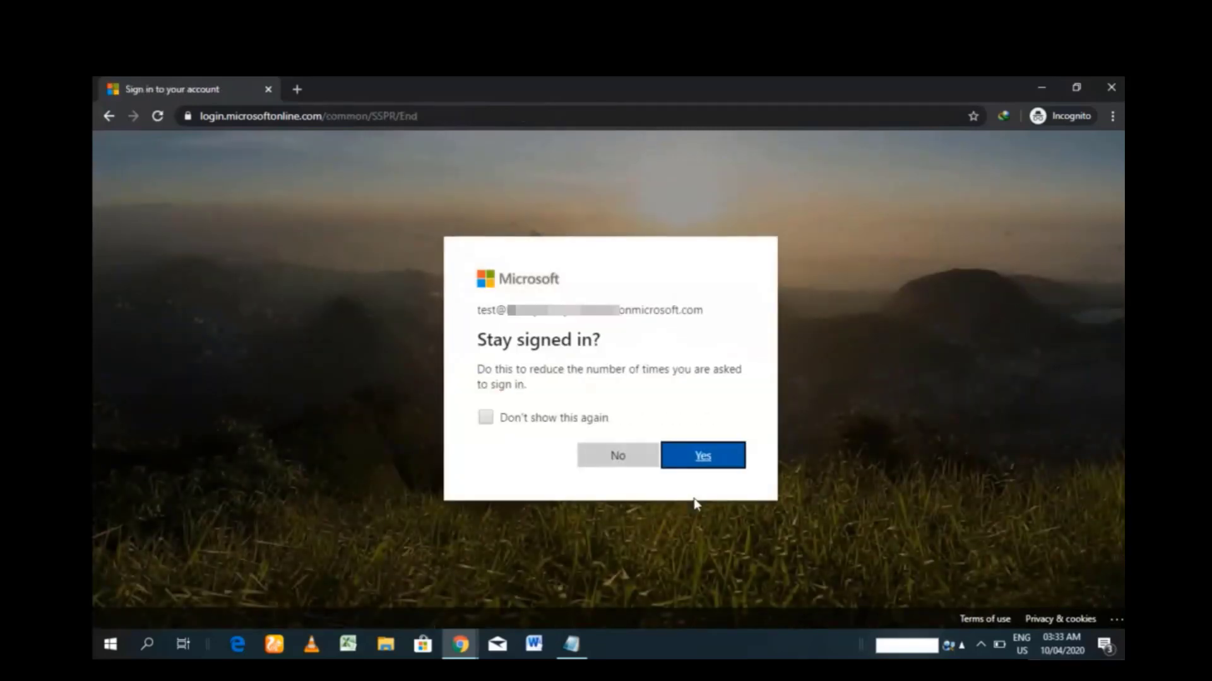
- Choose to stay signed in, enter the test user's e-mail address in the Sign up form, and submit it
{"action": "left_click", "coordinate": [702, 456]}
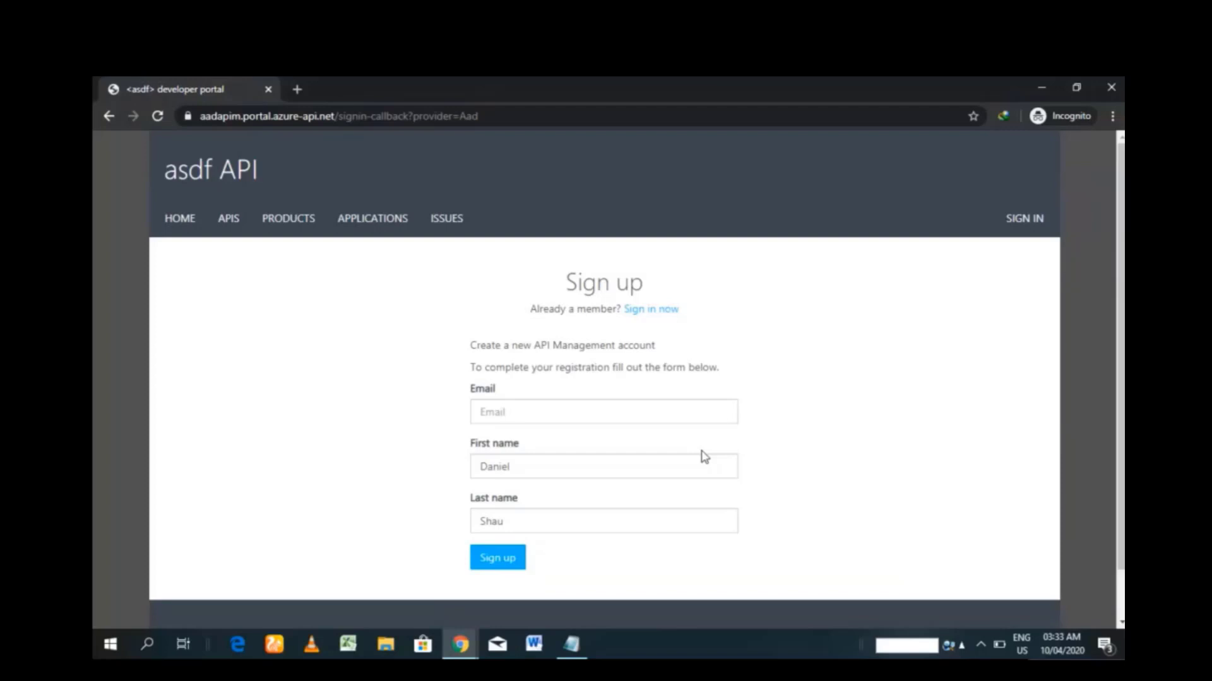
{"action": "left_click", "coordinate": [586, 407]}
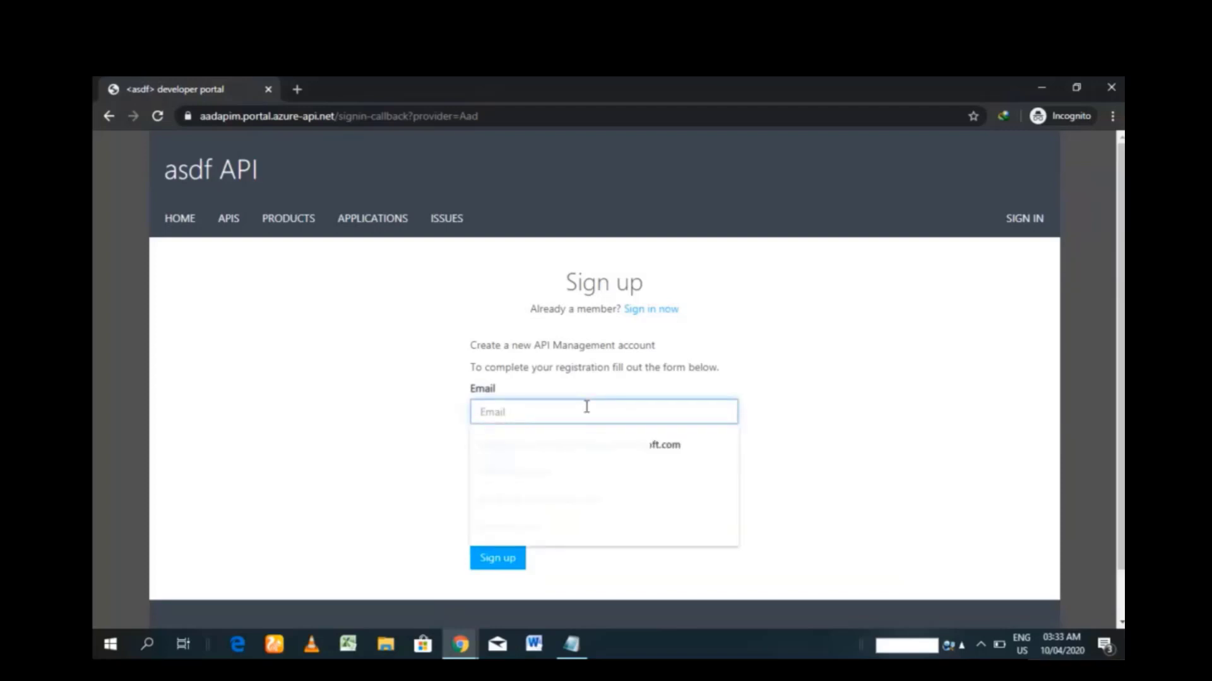
{"action": "type", "text": "test"}
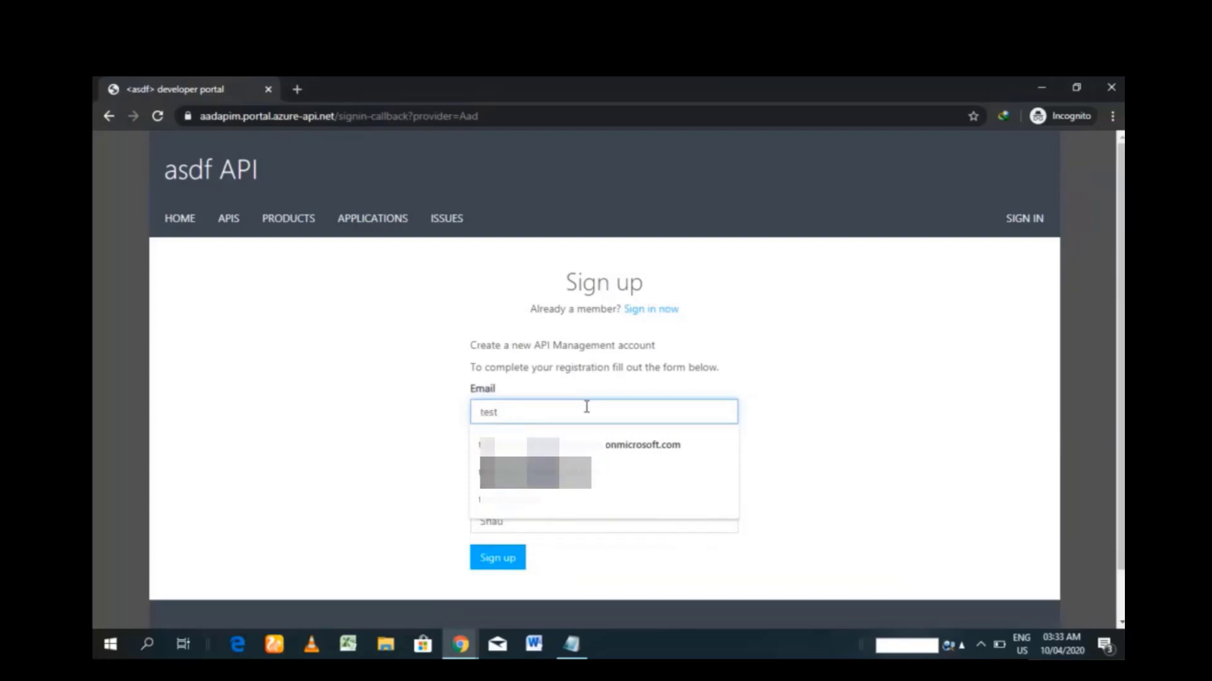
{"action": "type", "text": "@****"}
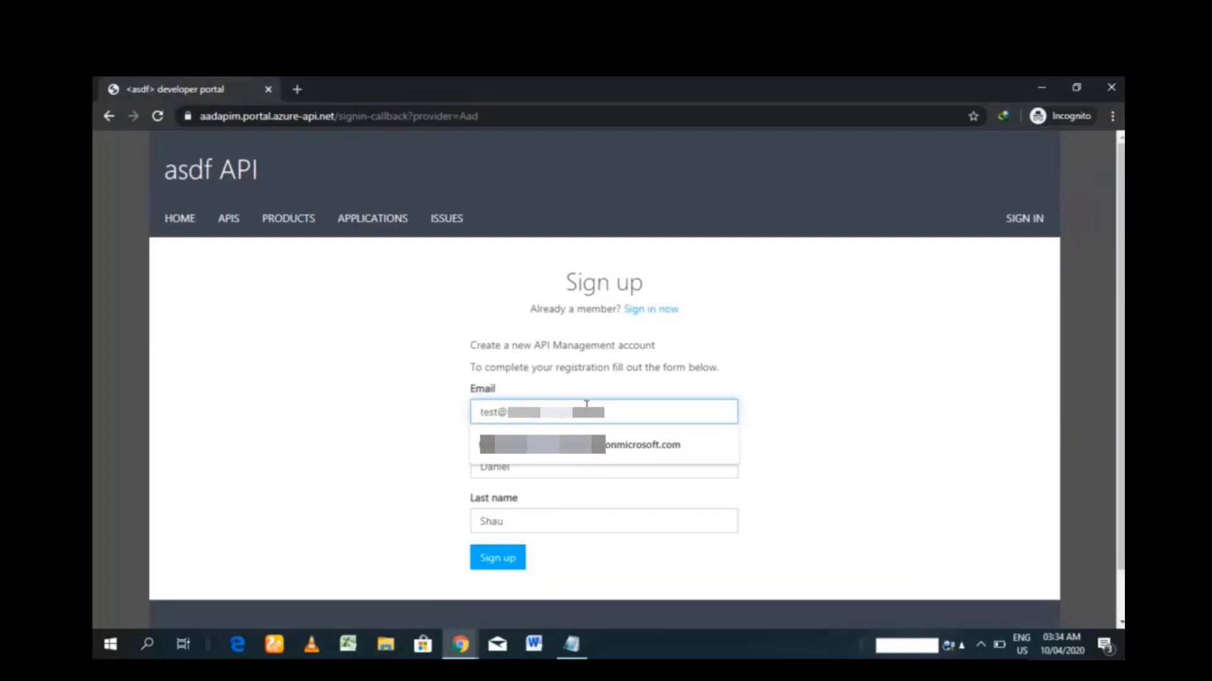
{"action": "type", "text": "m"}
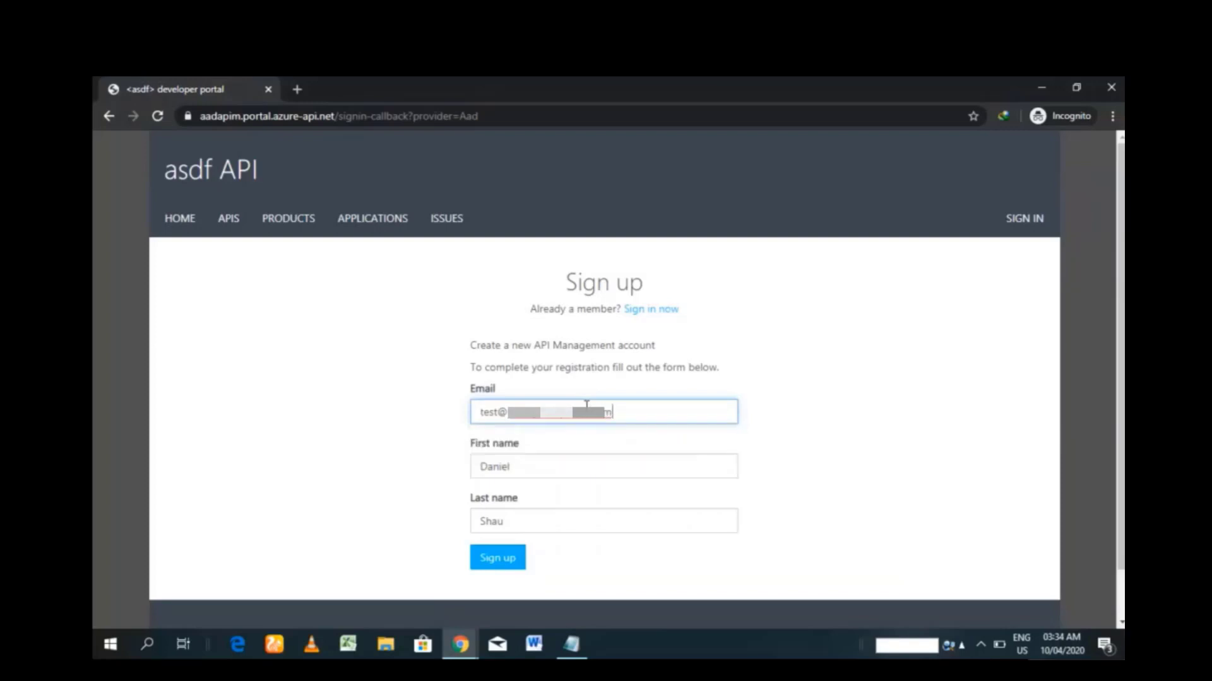
{"action": "key", "text": "BackSpace"}
{"action": "key", "text": "BackSpace"}
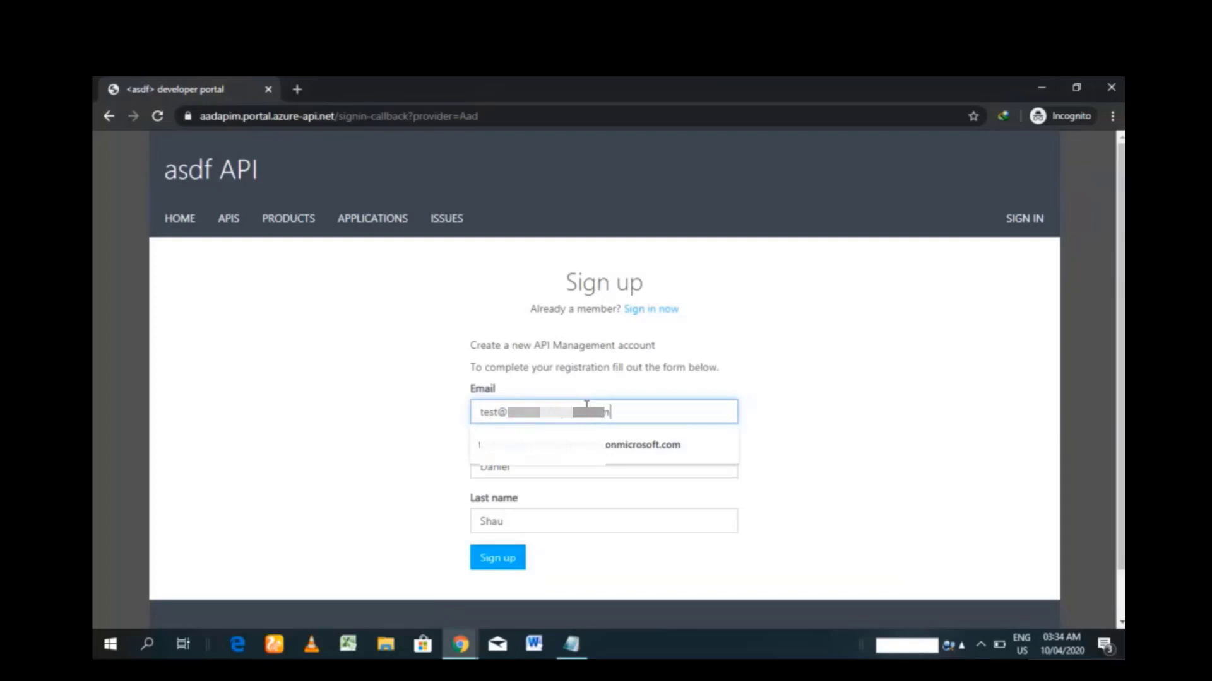
{"action": "type", "text": ".om"}
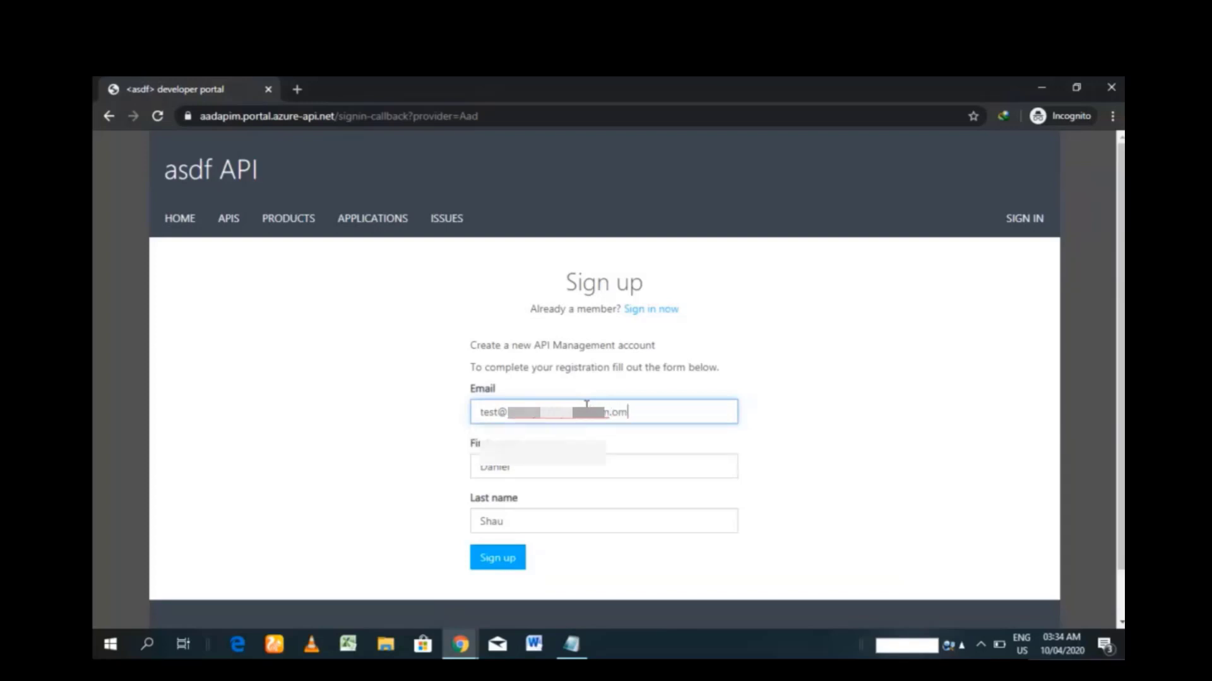
{"action": "key", "text": "BackSpace"}
{"action": "type", "text": "n"}
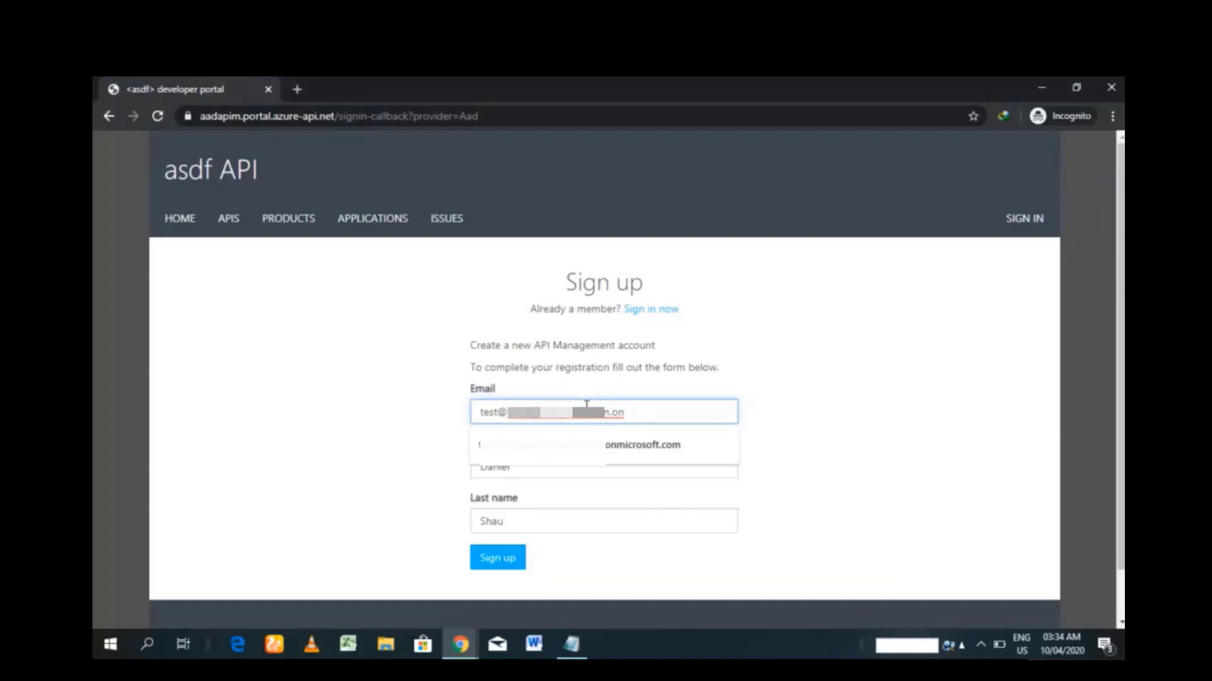
{"action": "type", "text": "microsoft.com"}
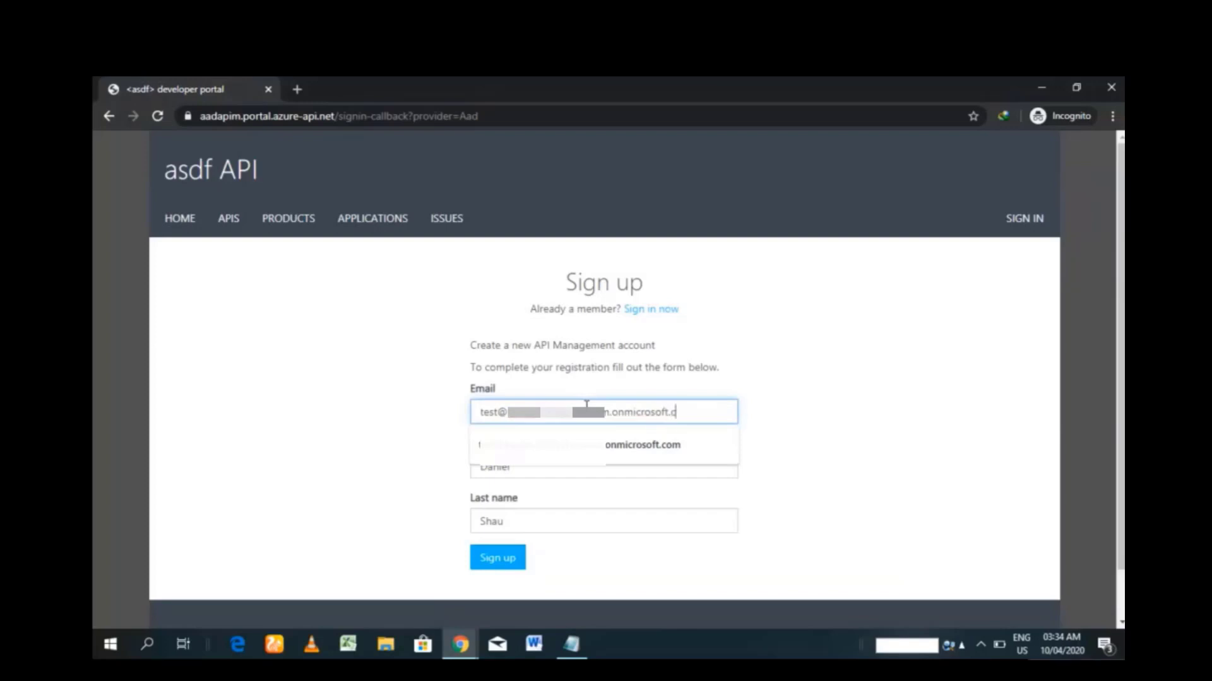
{"action": "left_click", "coordinate": [773, 470]}
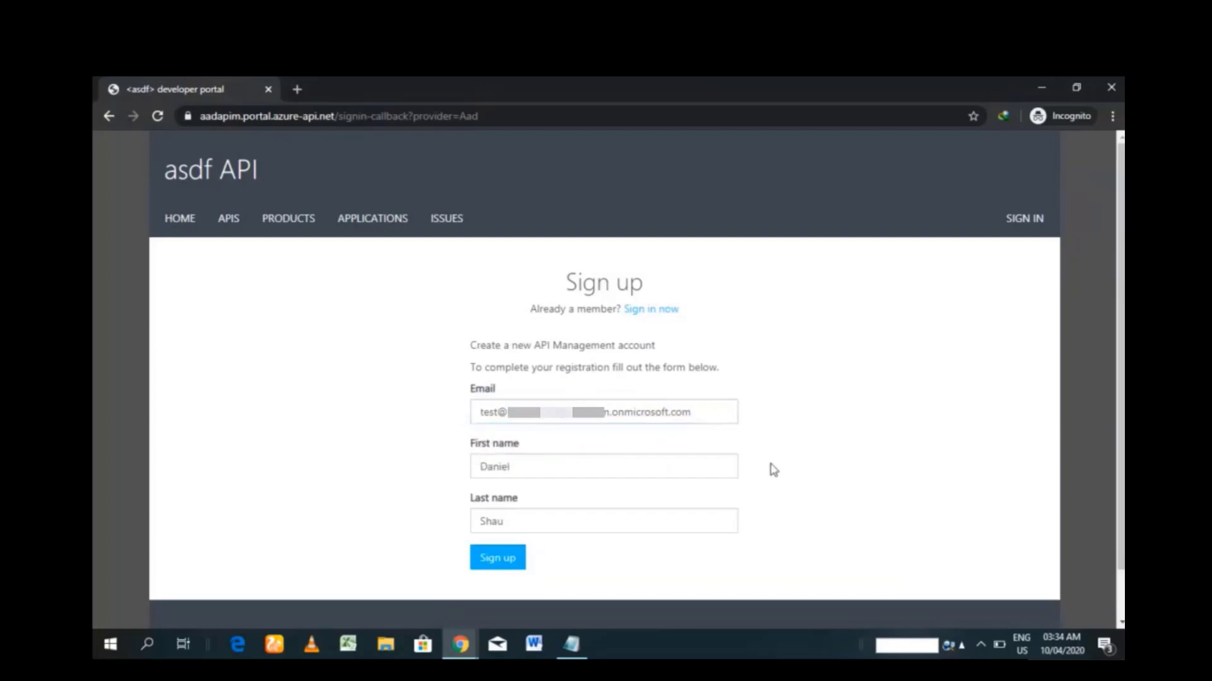
{"action": "left_click", "coordinate": [499, 559]}
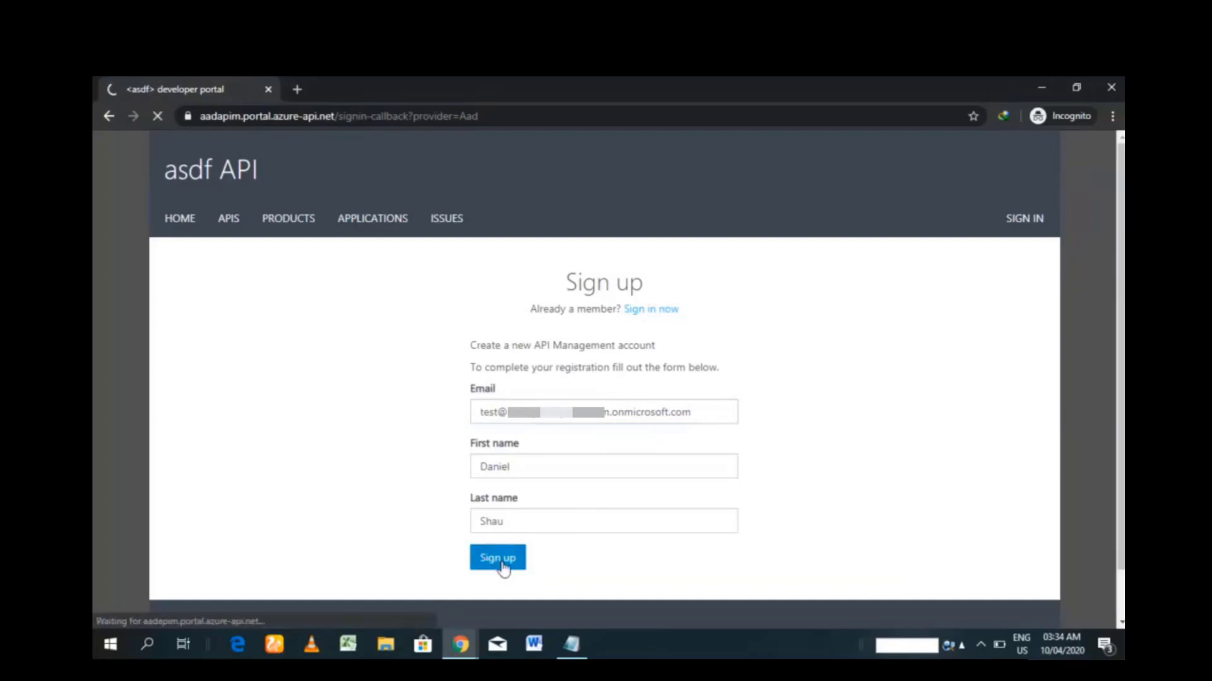